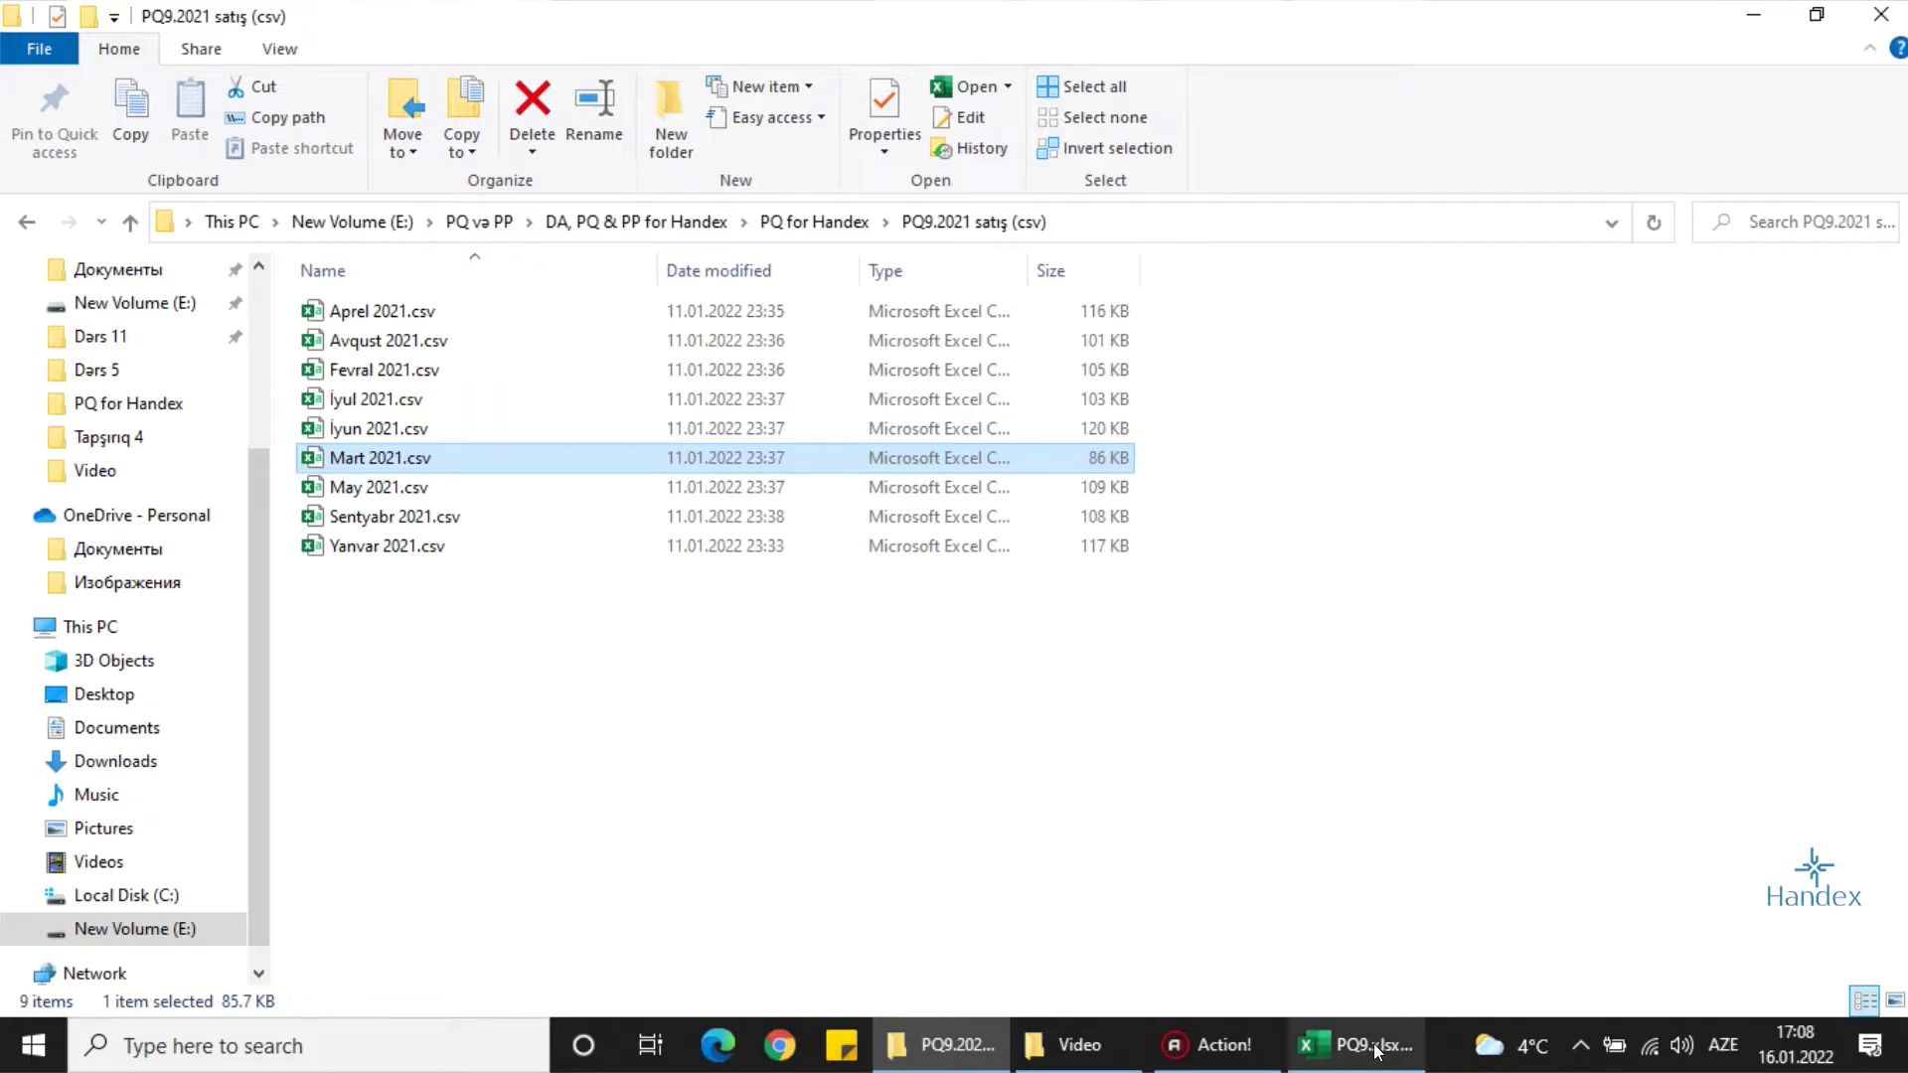
# Switch to the empty PQ9.xlsx workbook in Excel
pyautogui.click(1341, 1044)
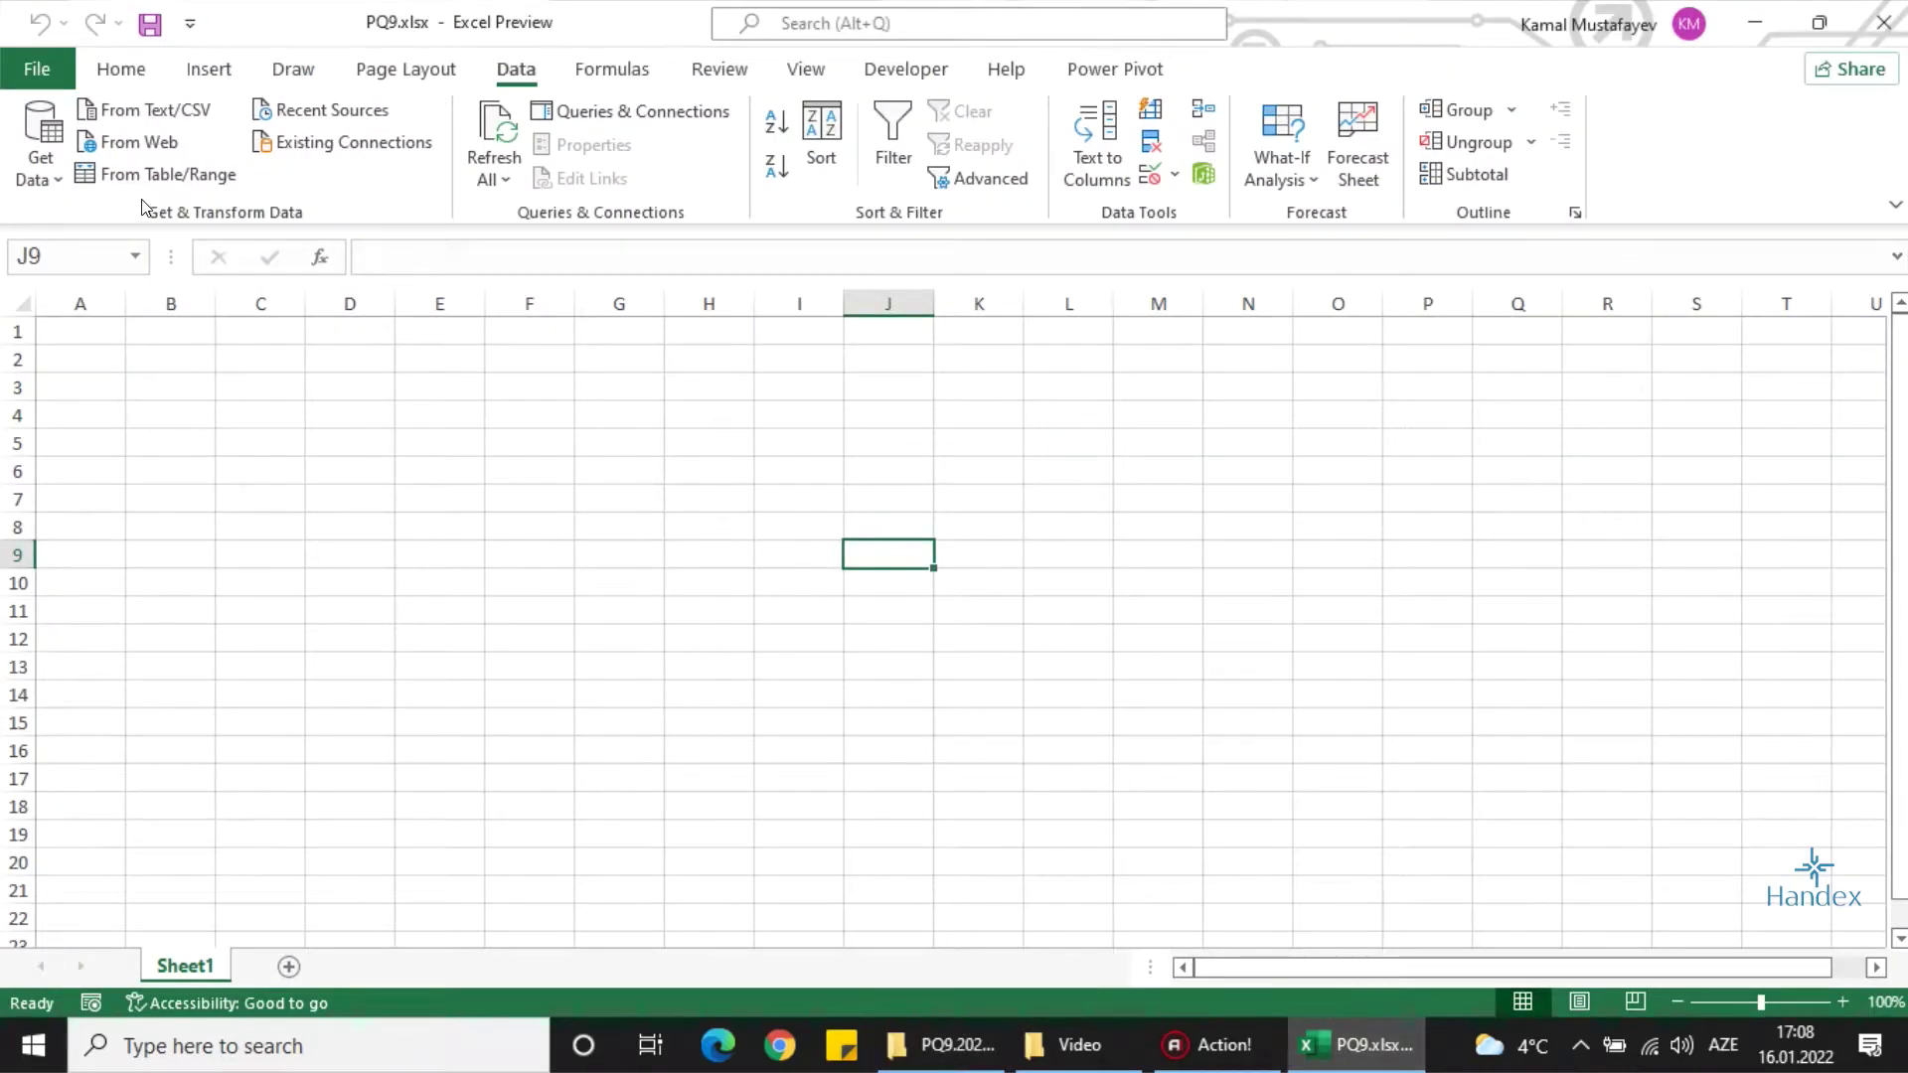
# Import From Folder, choosing the PQ9.2021 satış (csv) folder to preview its nine CSV files
pyautogui.click(39, 149)
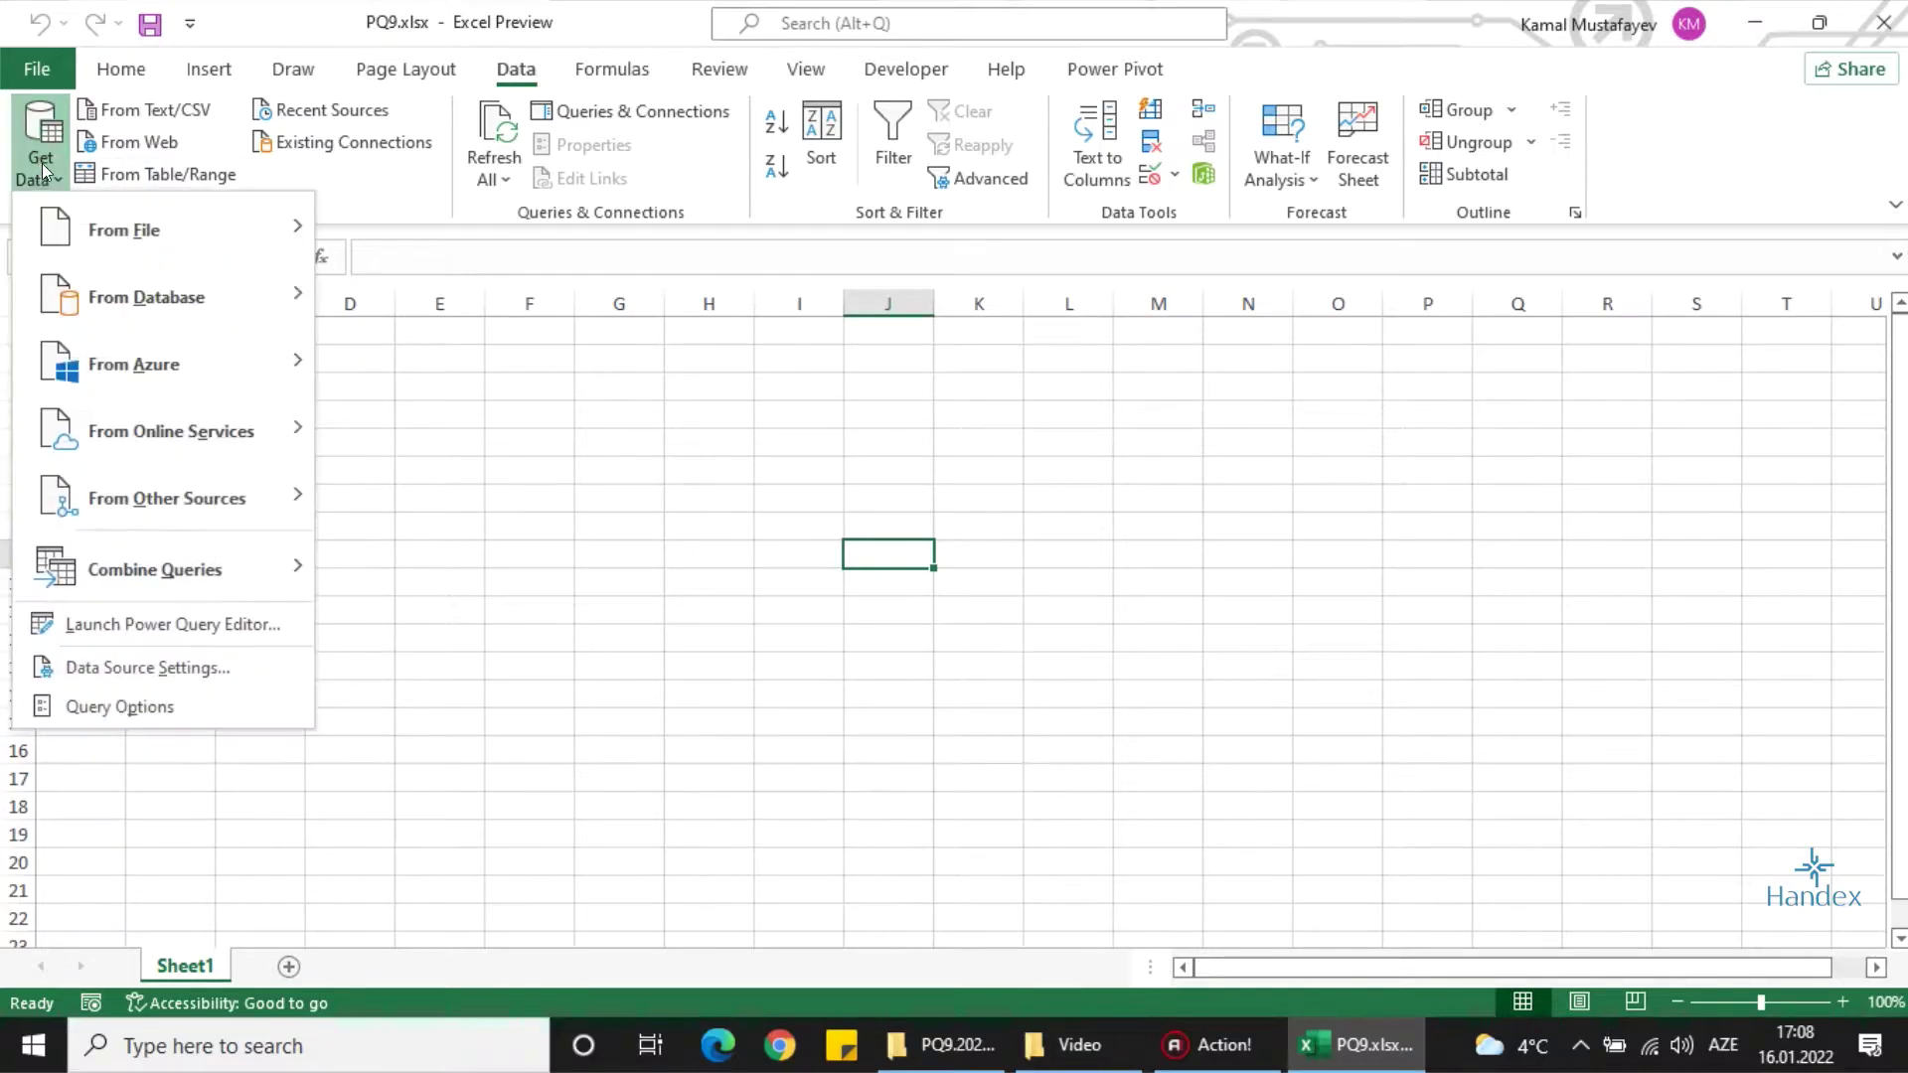
pyautogui.moveTo(150, 230)
pyautogui.click(507, 566)
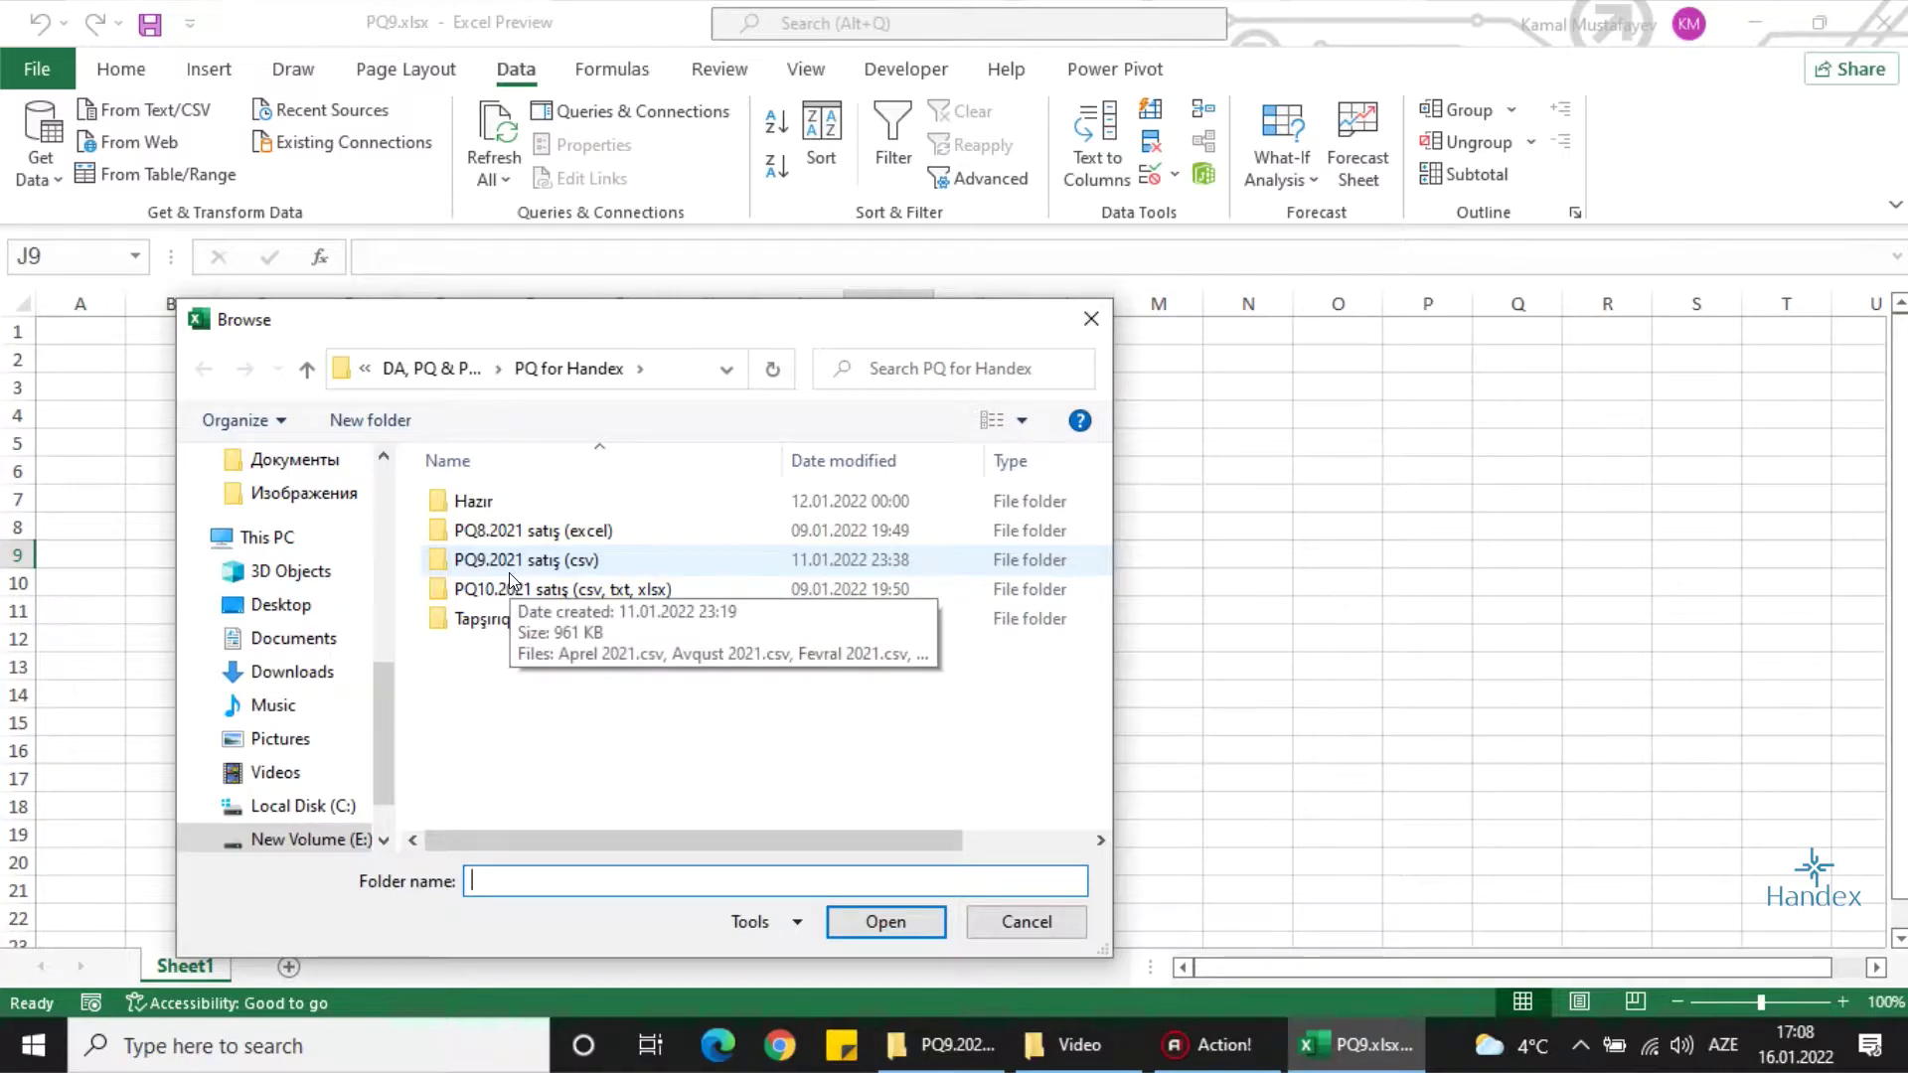
pyautogui.click(502, 560)
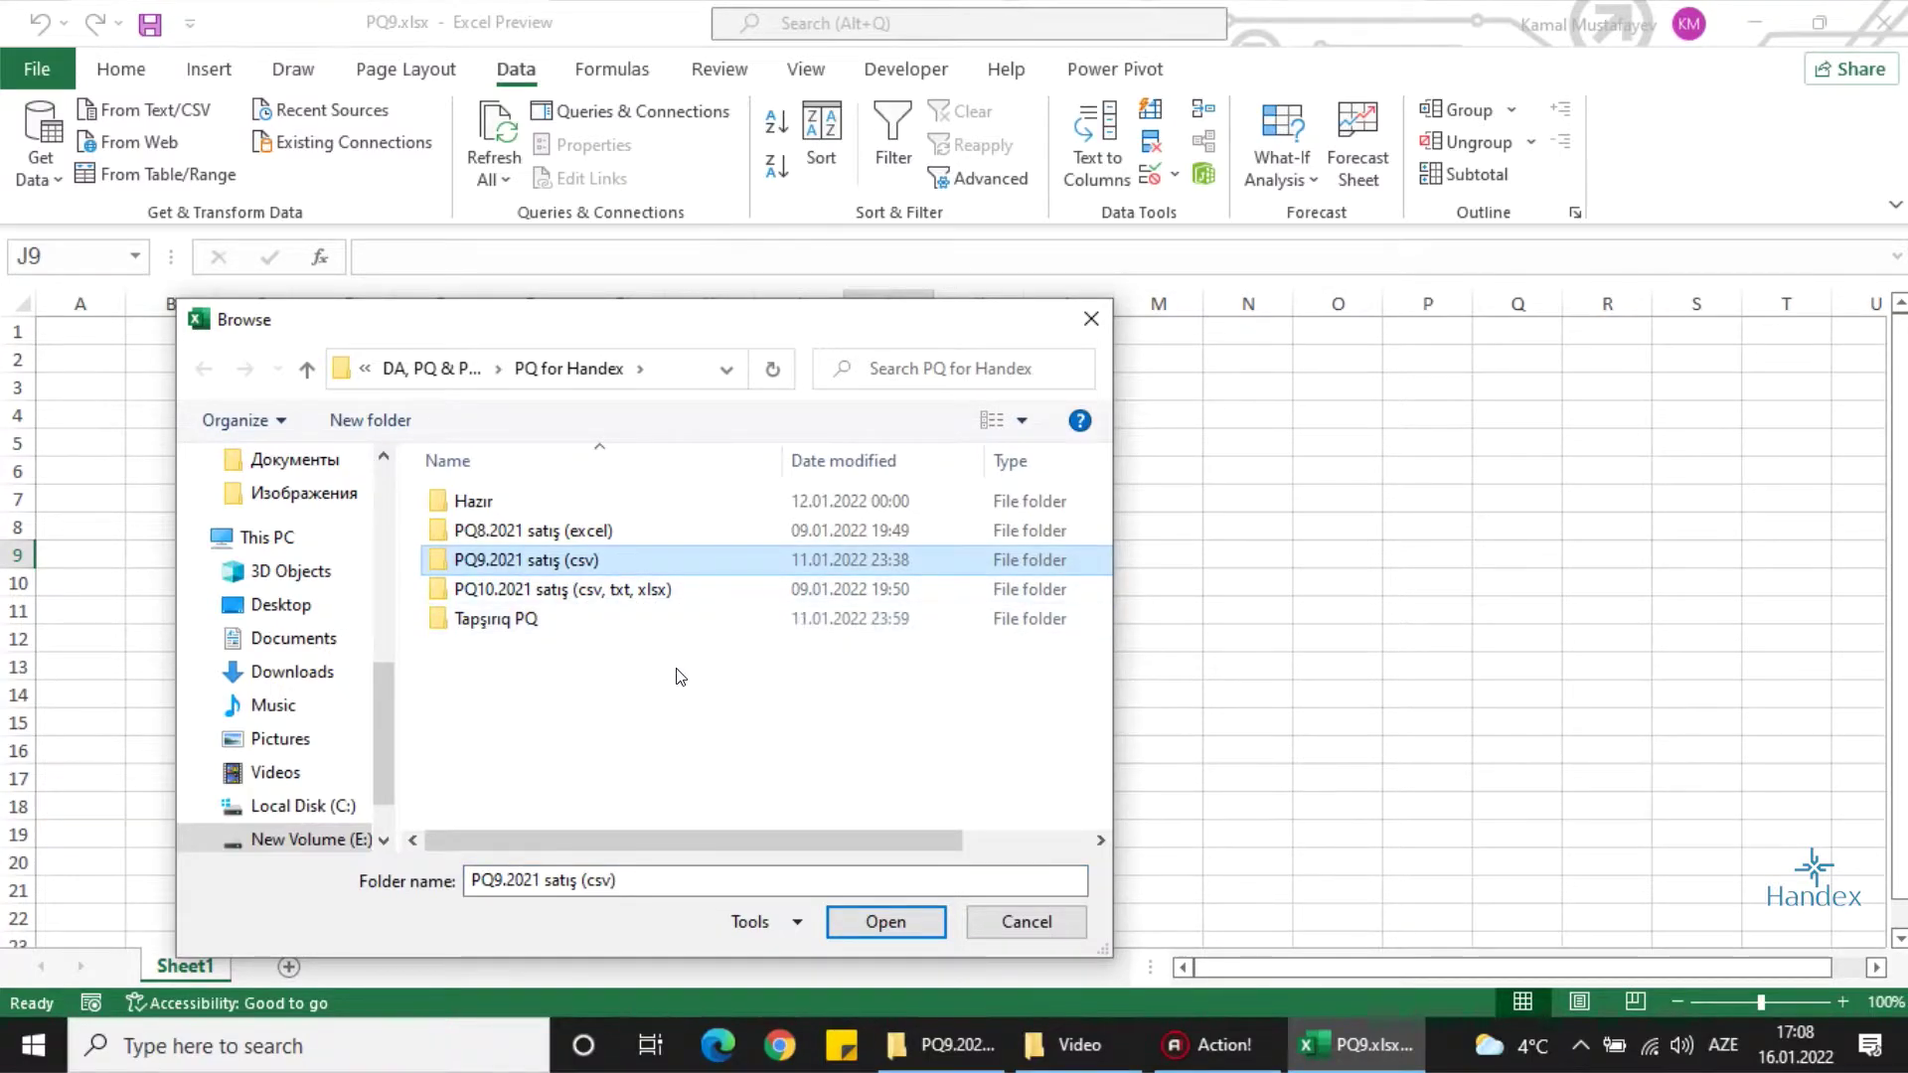
pyautogui.click(893, 920)
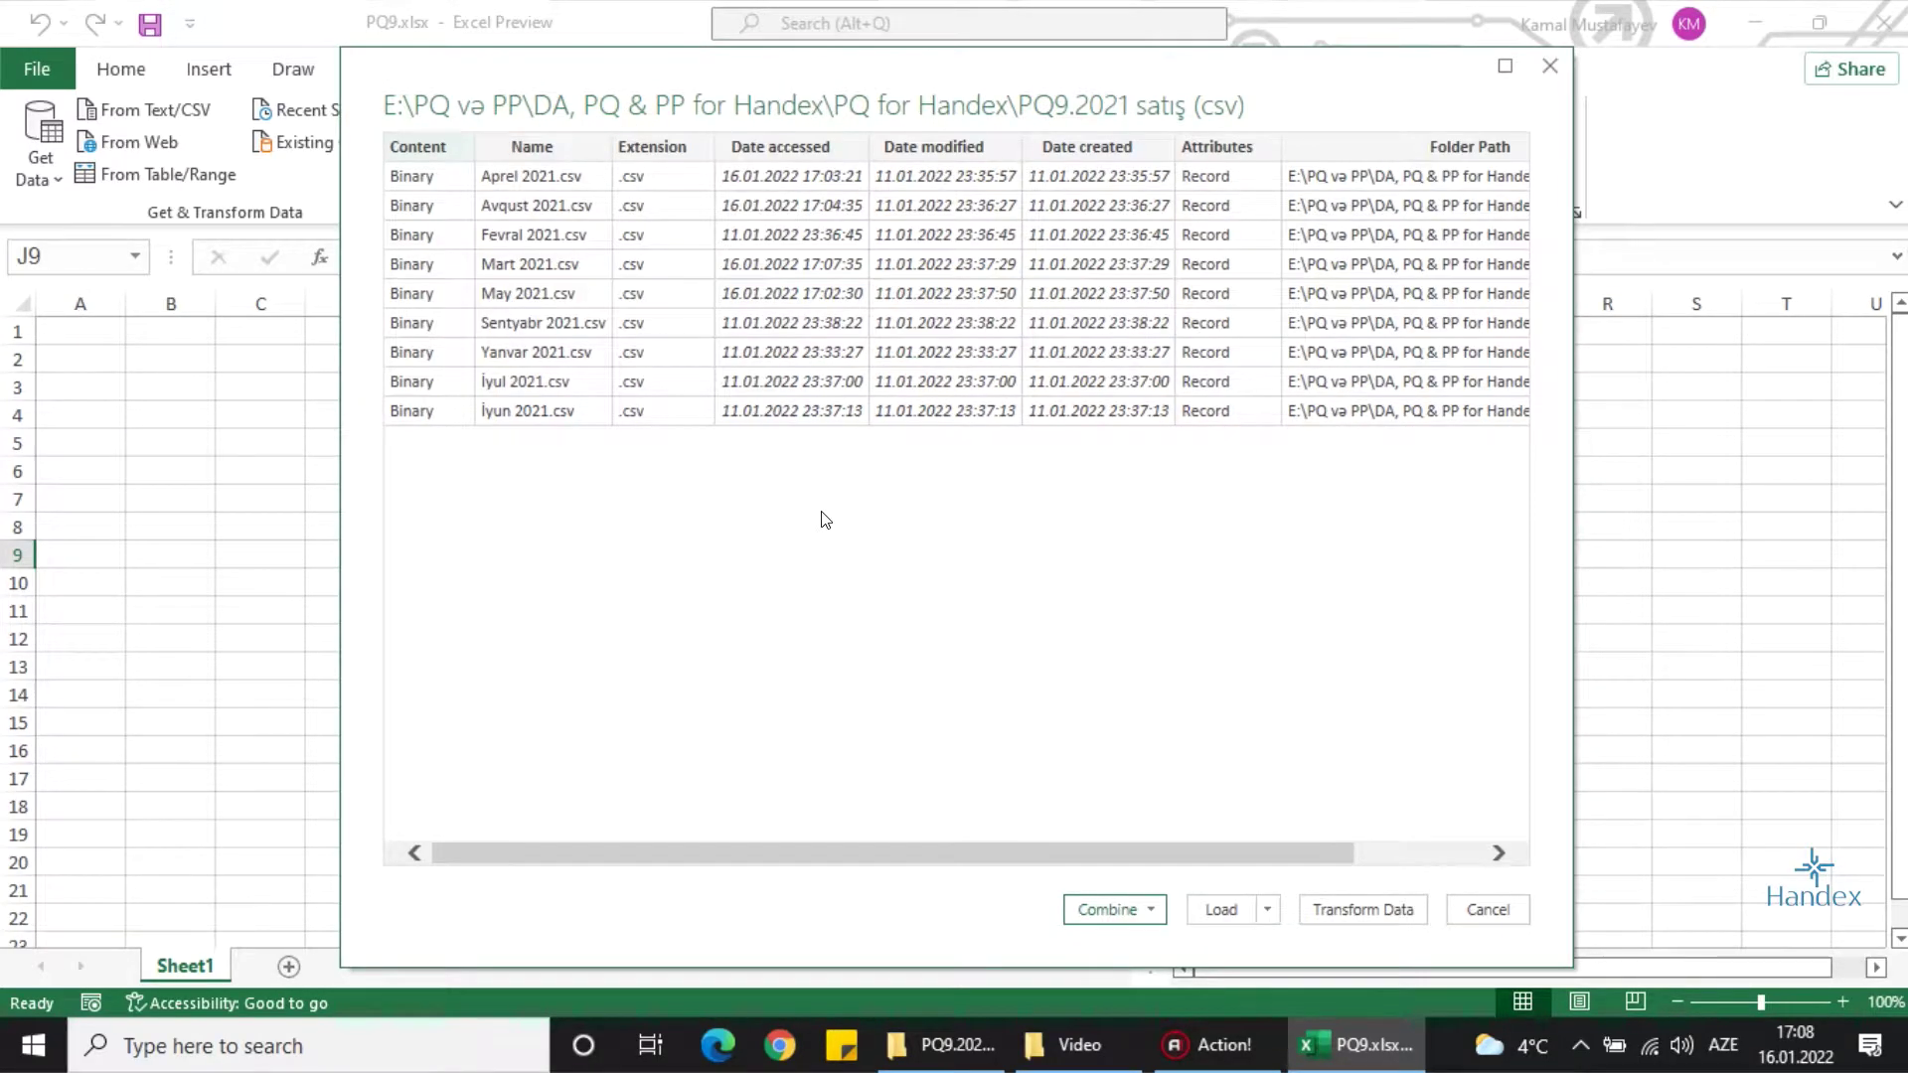
# Open the folder in Power Query Editor and keep only the Content column of binary files
pyautogui.click(1356, 910)
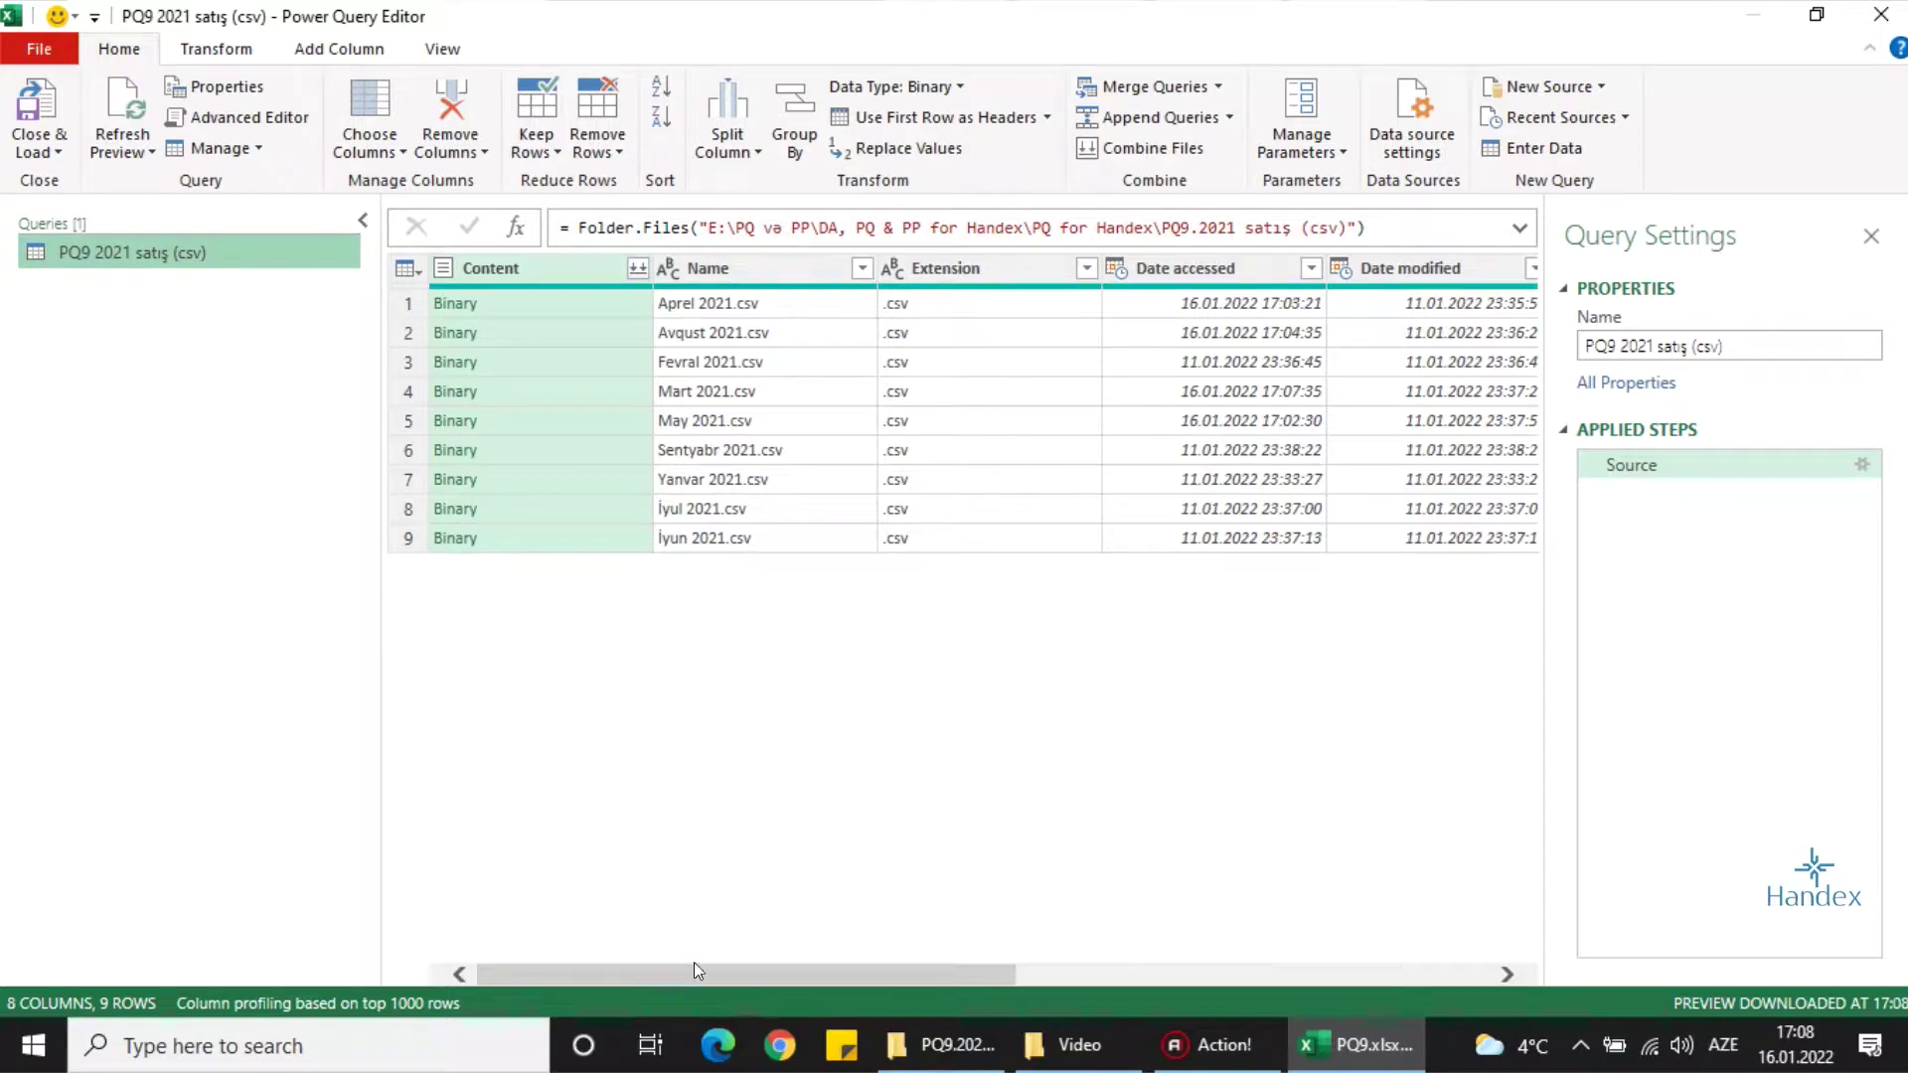
pyautogui.moveTo(694, 969)
pyautogui.mouseDown()
pyautogui.moveTo(1226, 978)
pyautogui.moveTo(751, 974)
pyautogui.mouseUp()
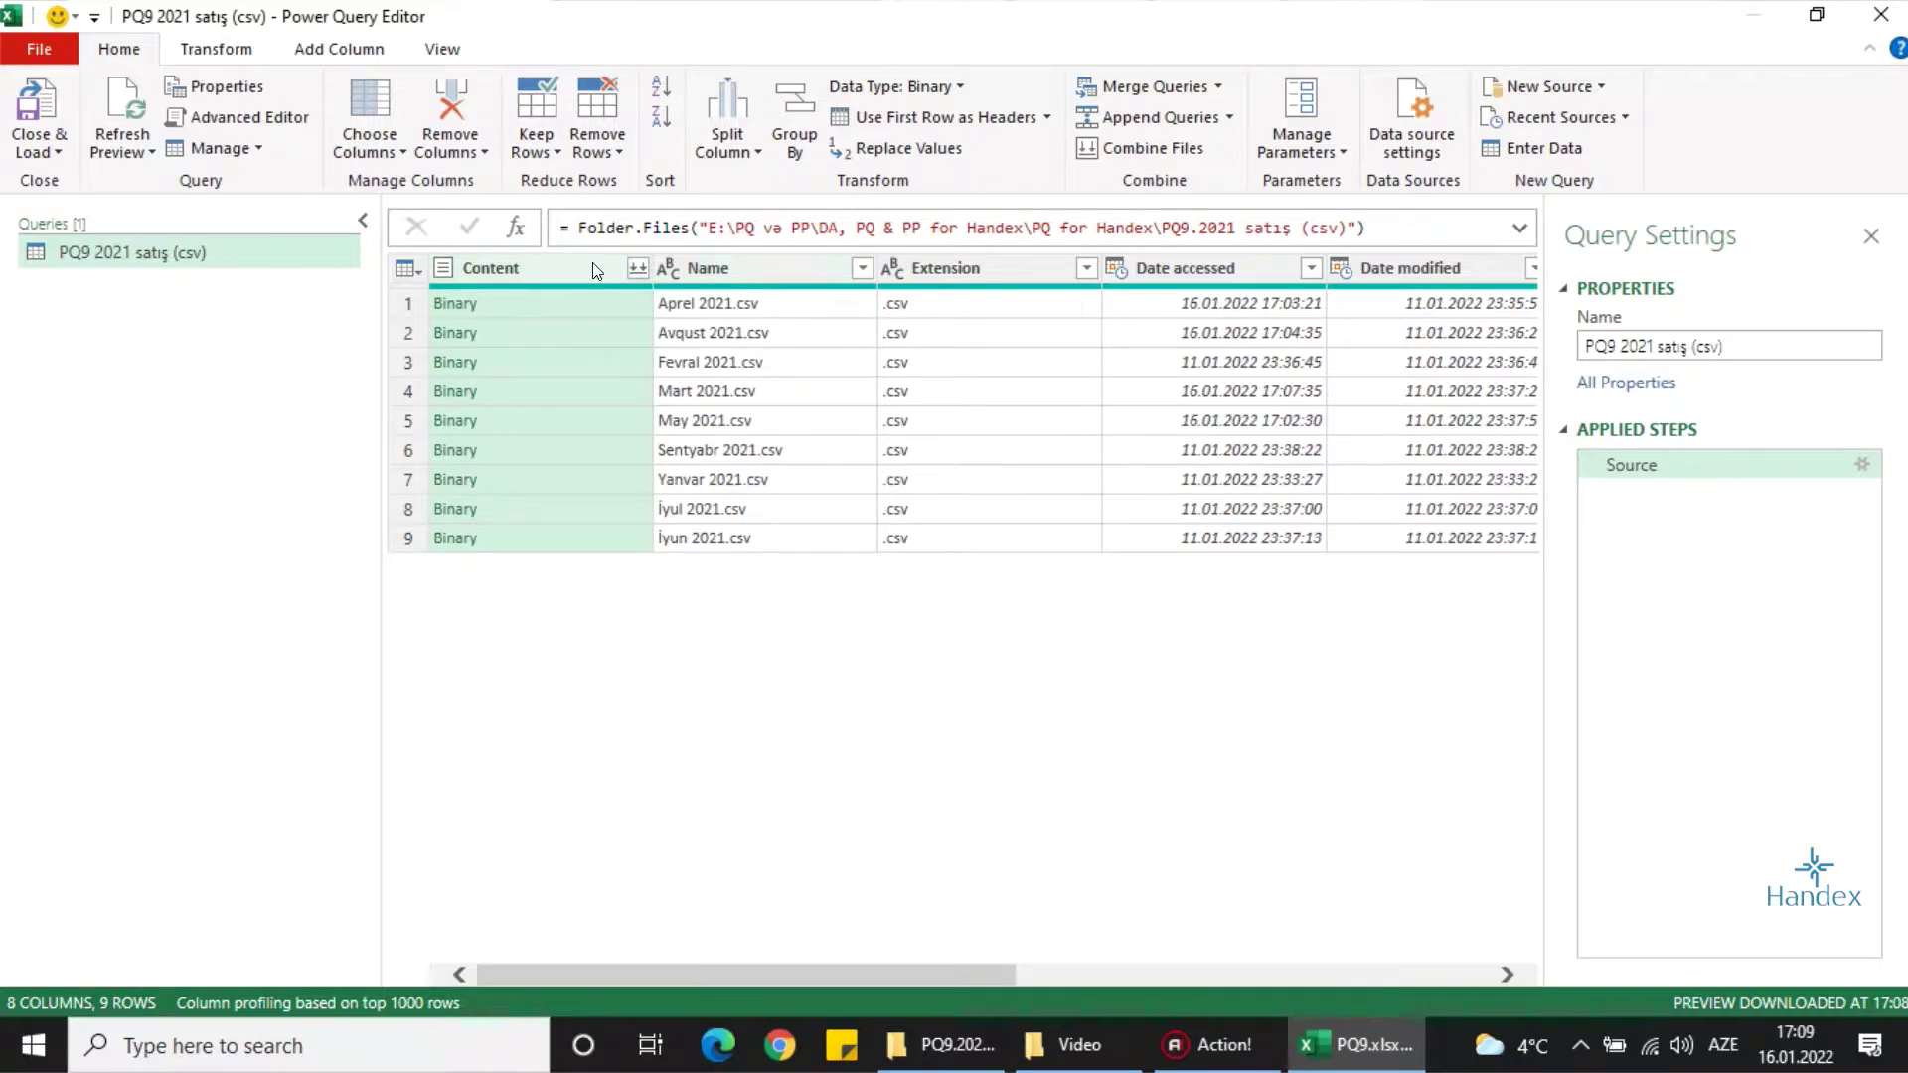
pyautogui.rightClick(518, 262)
pyautogui.click(650, 348)
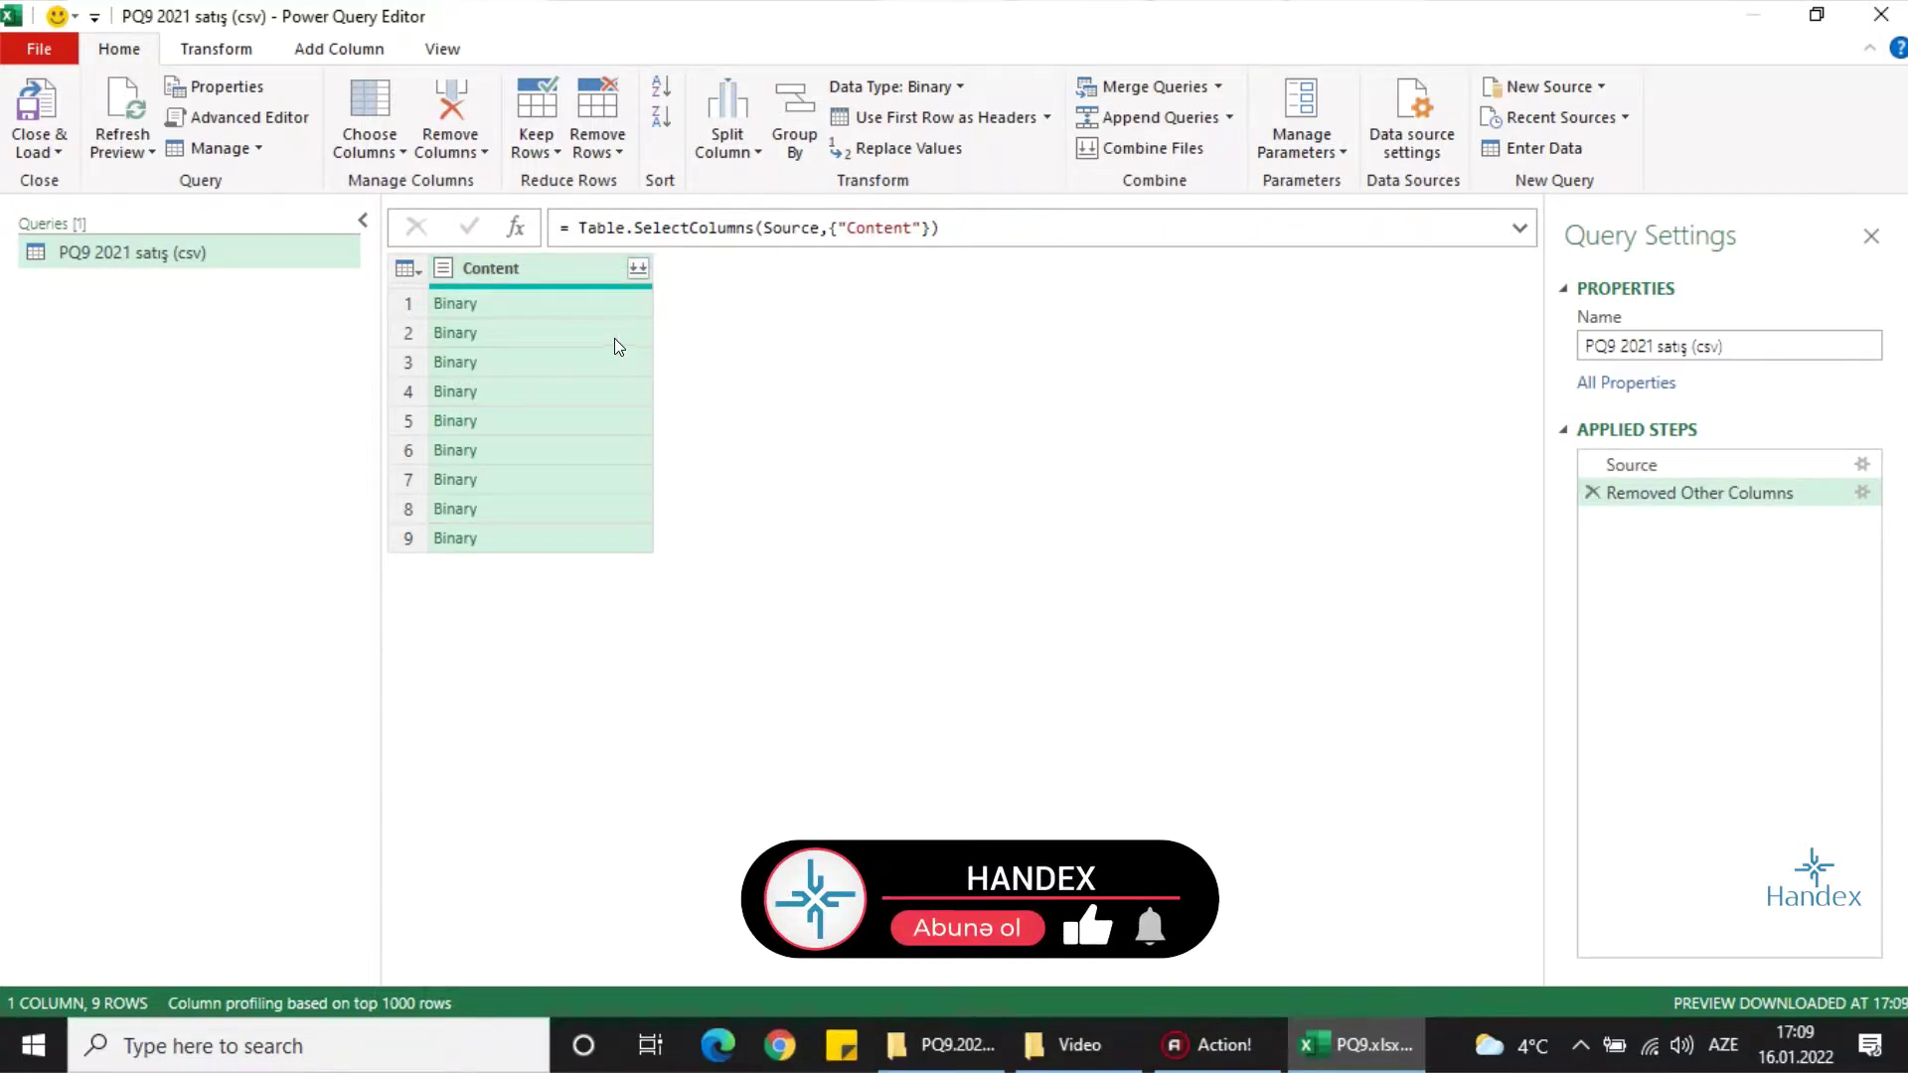
pyautogui.click(614, 339)
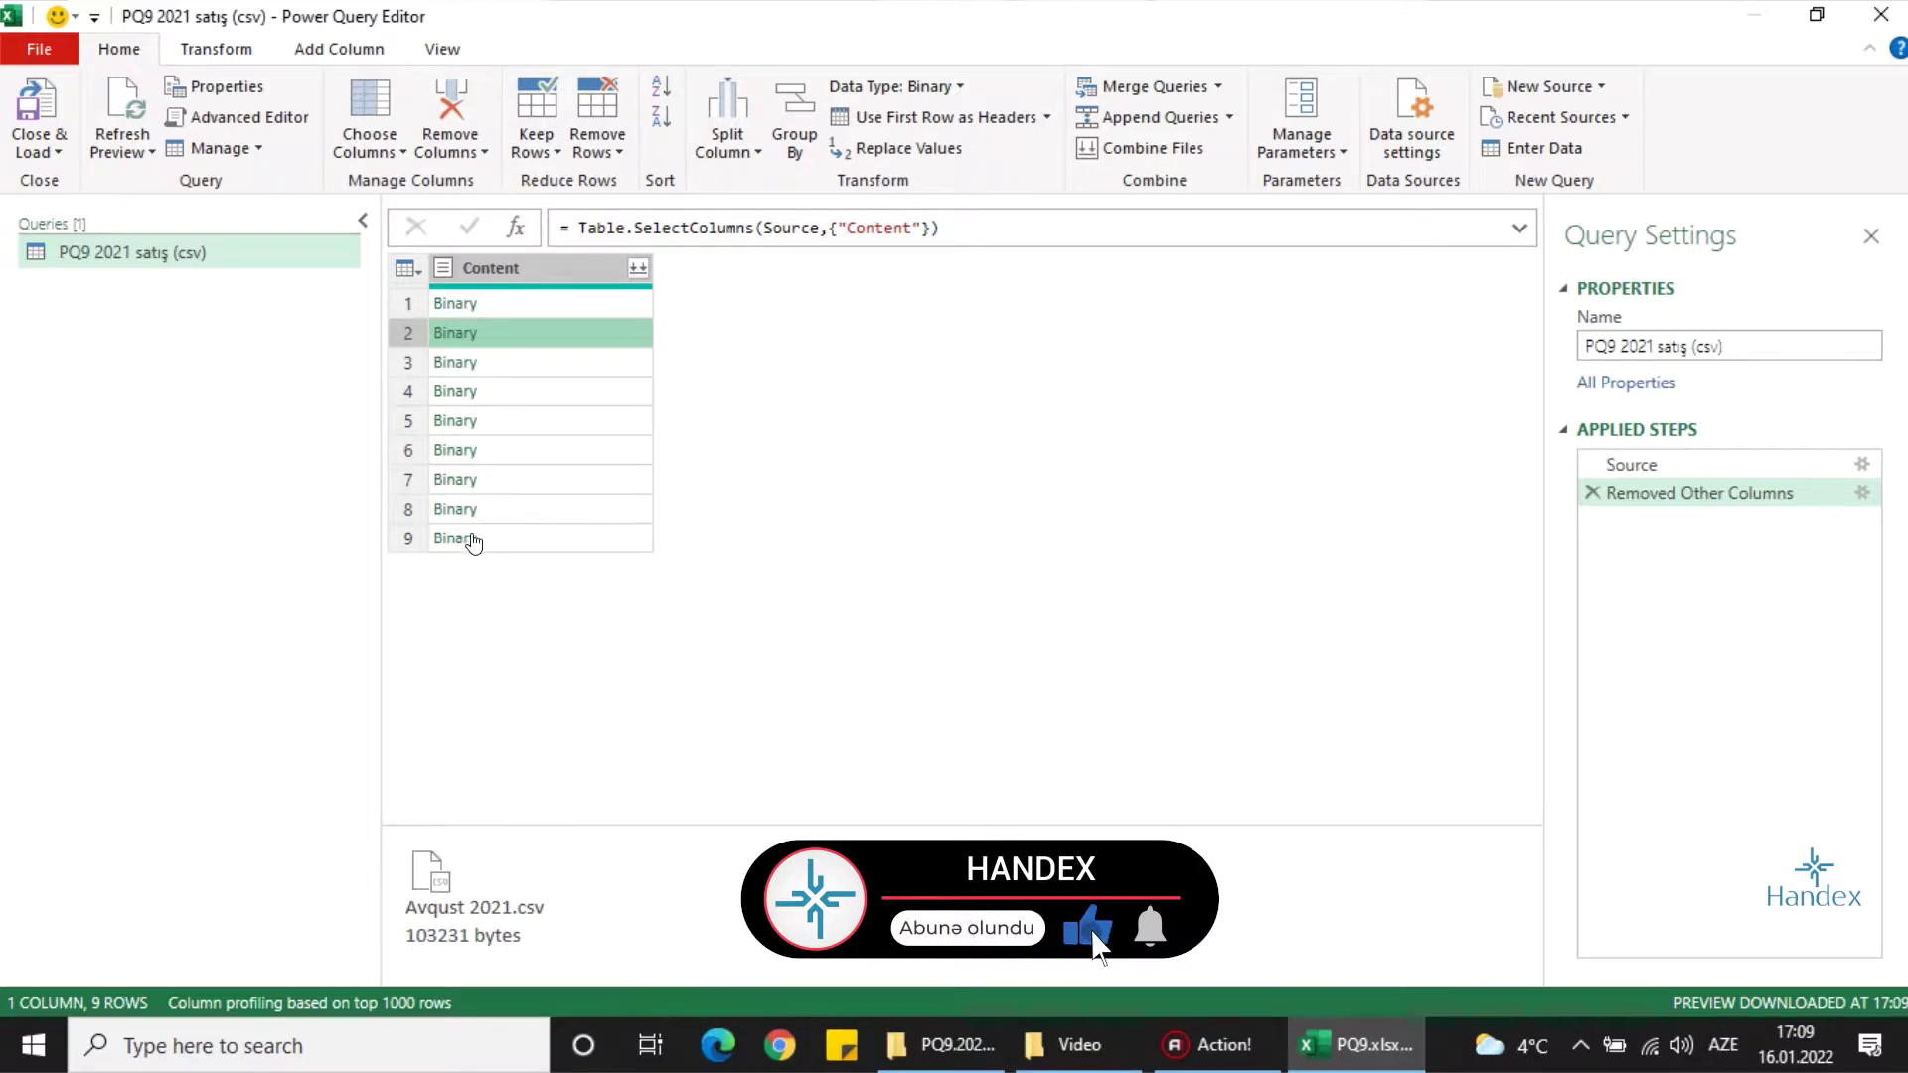
# Drill into May 2021.csv and review its Content, Imported CSV, Promoted Headers and Changed Type steps
pyautogui.click(450, 421)
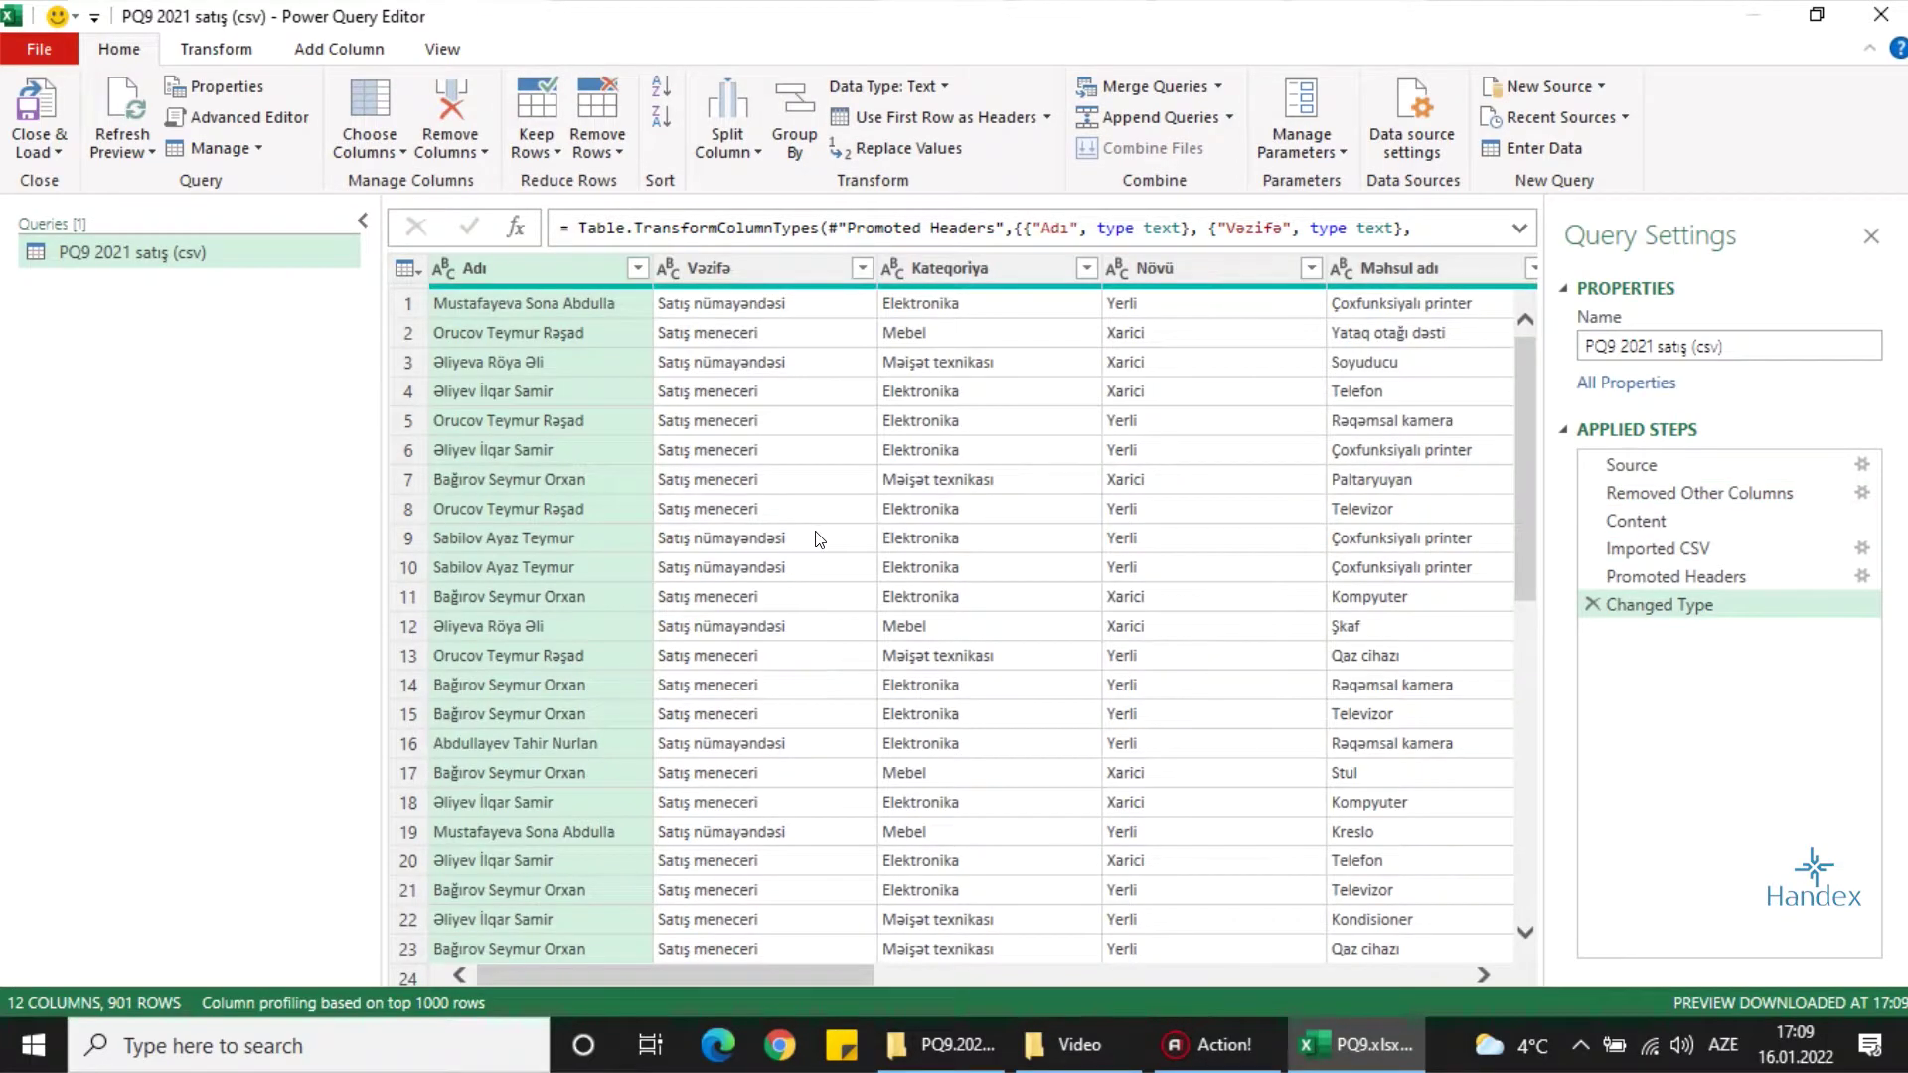
pyautogui.moveTo(1648, 549); pyautogui.dragTo(1645, 542)
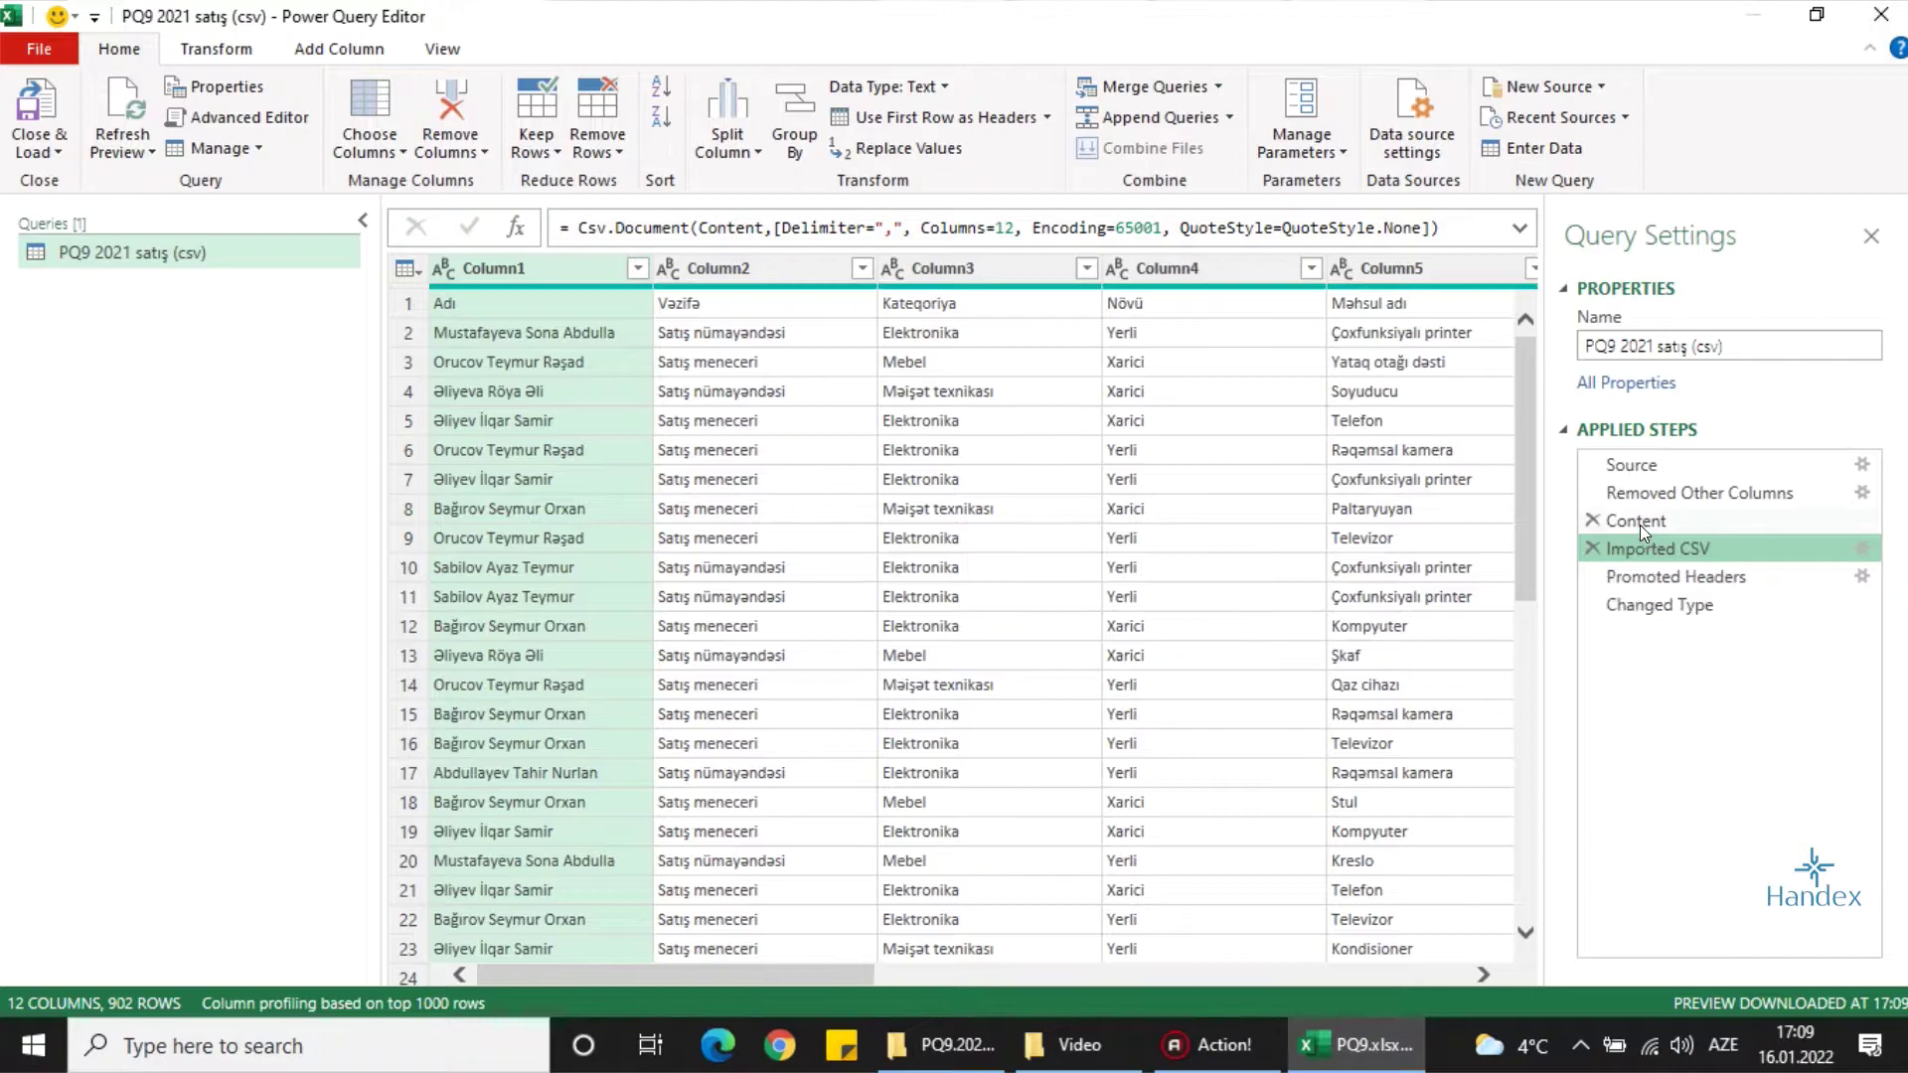
pyautogui.click(1639, 523)
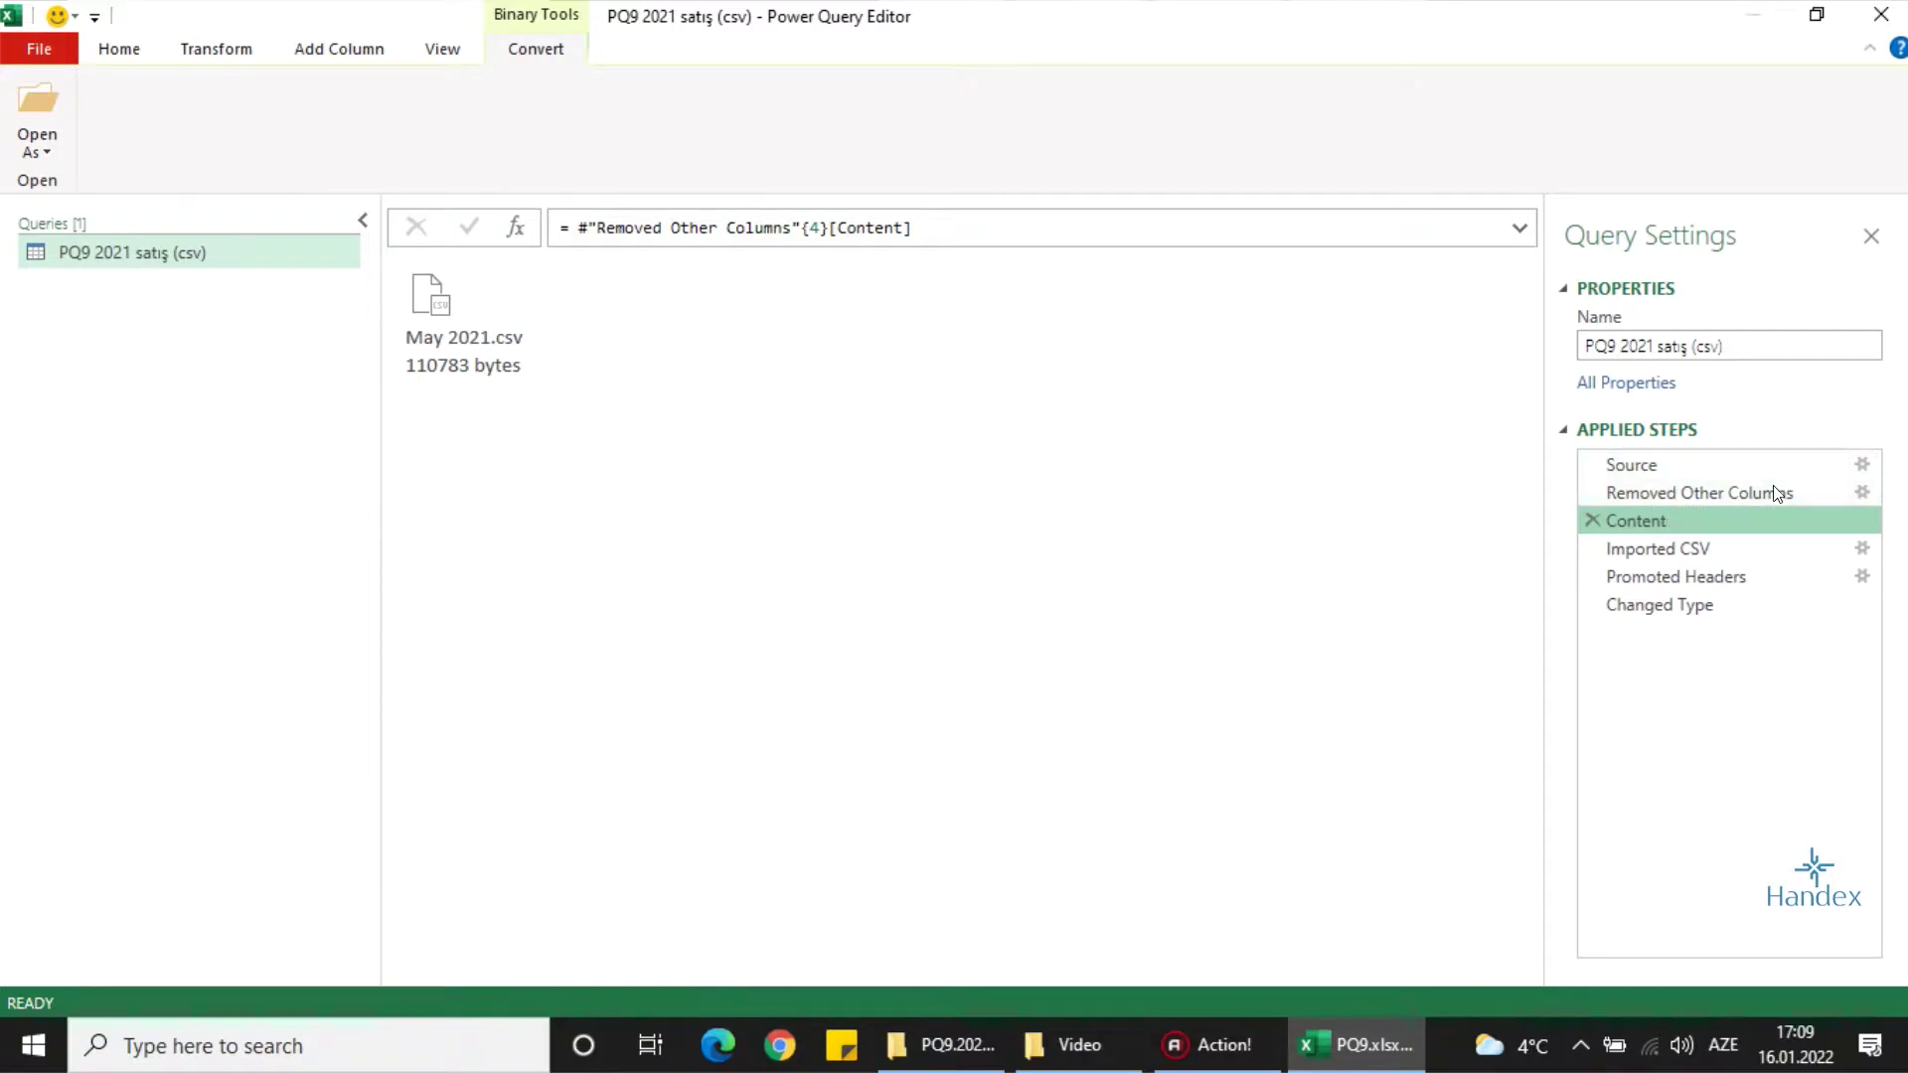
pyautogui.click(1658, 549)
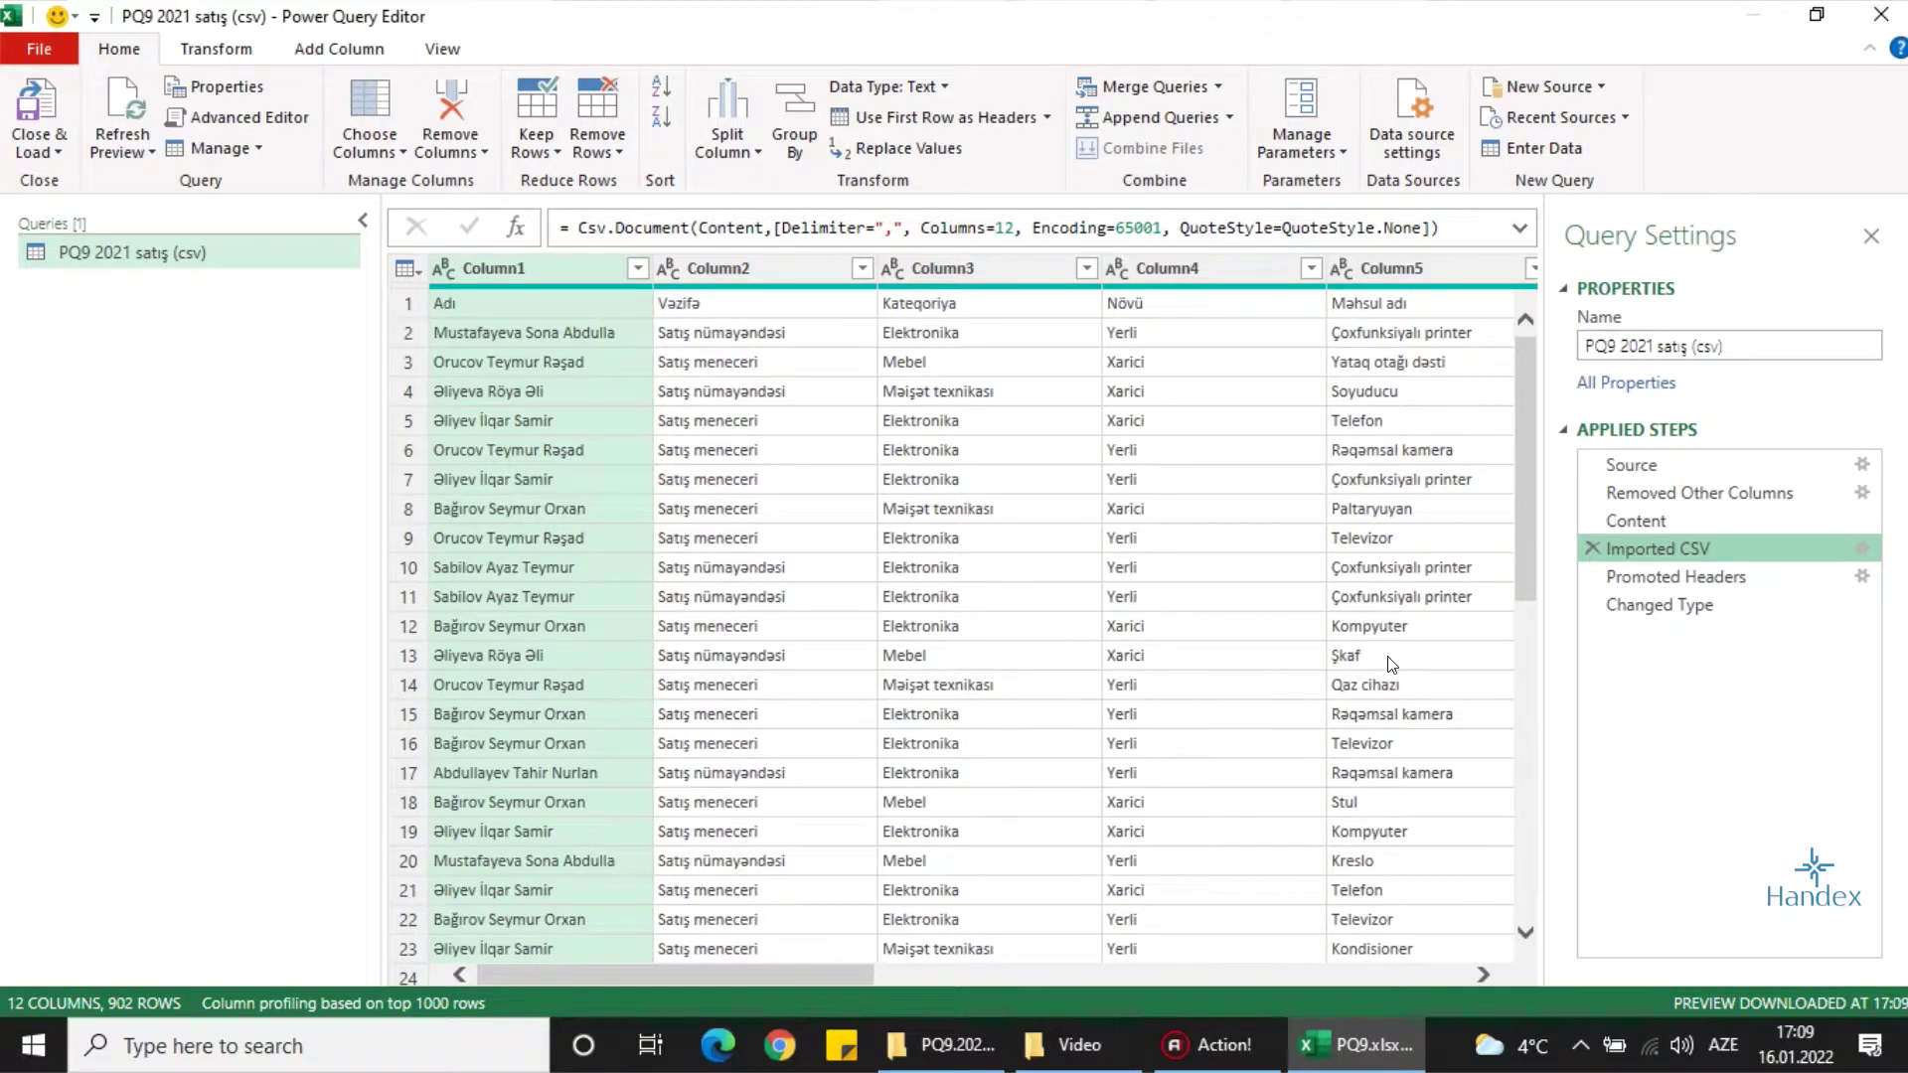
pyautogui.click(1686, 583)
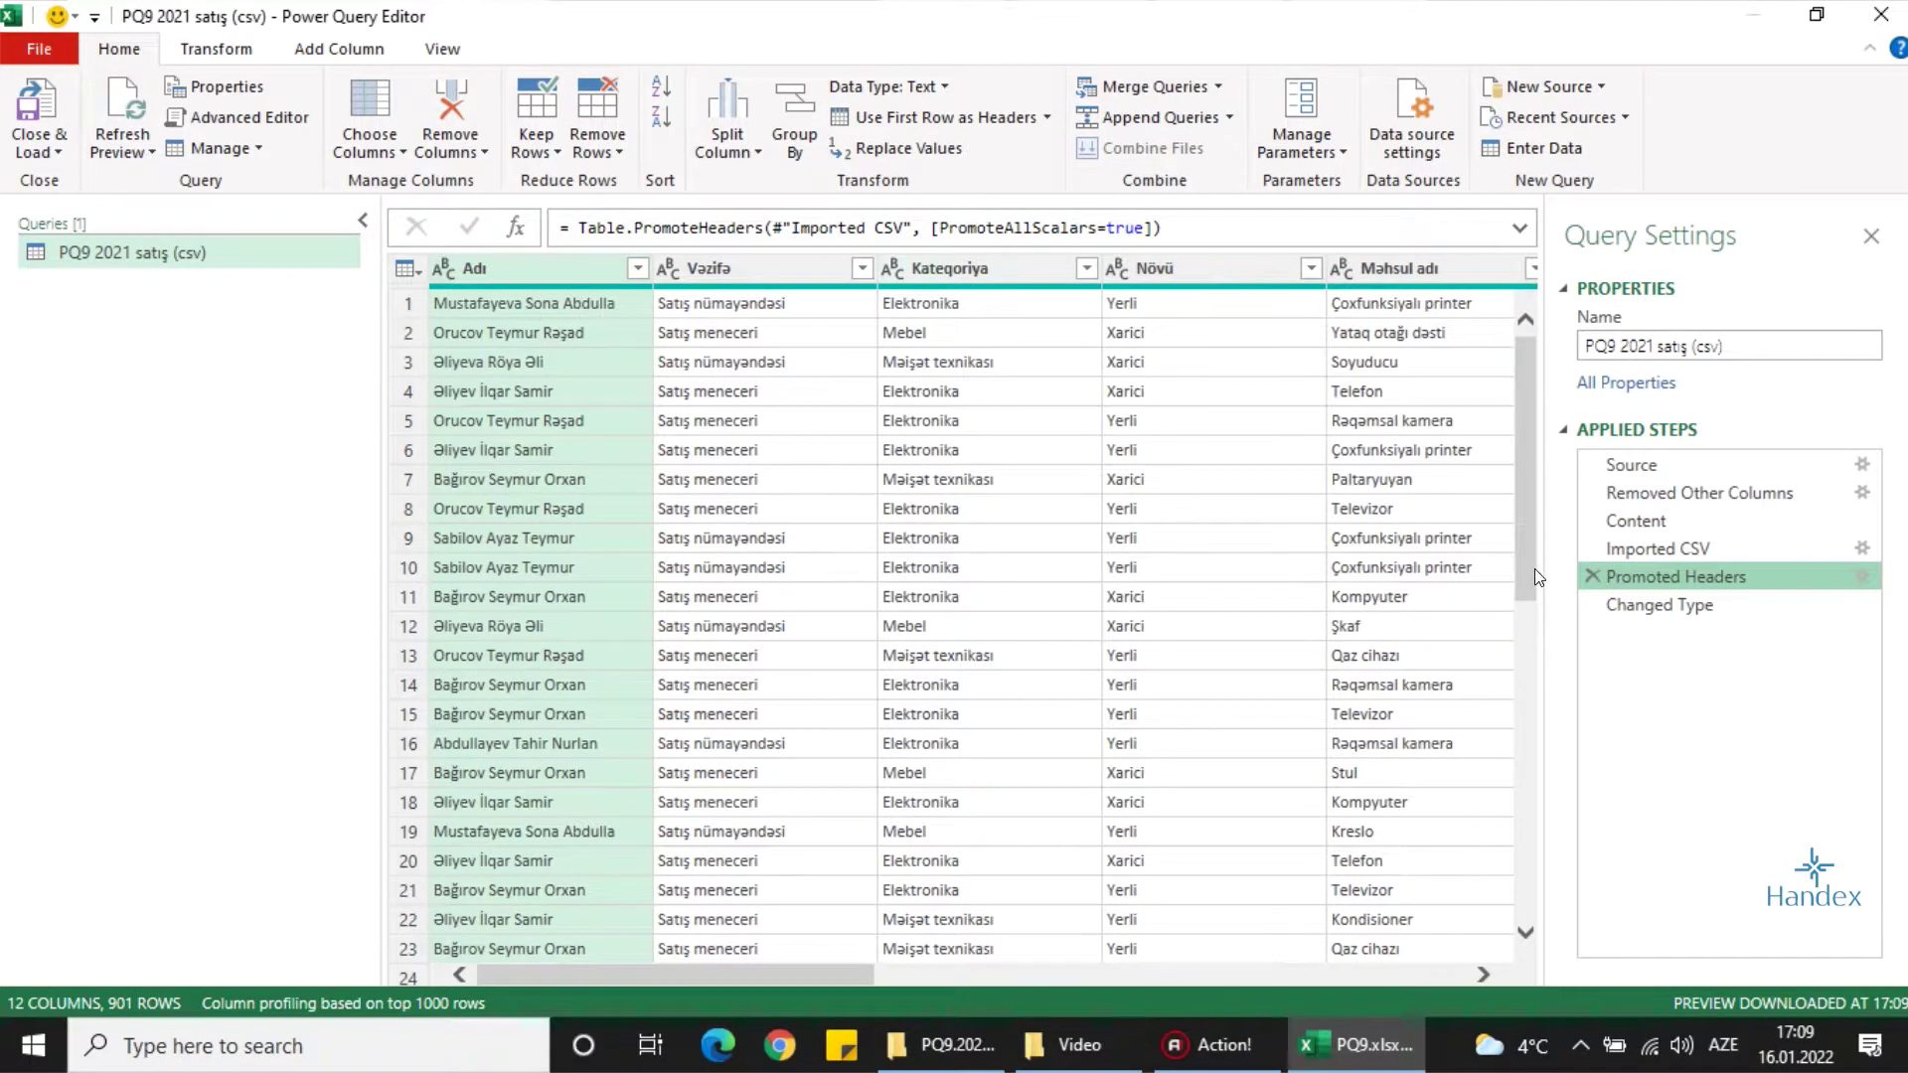
pyautogui.click(1665, 604)
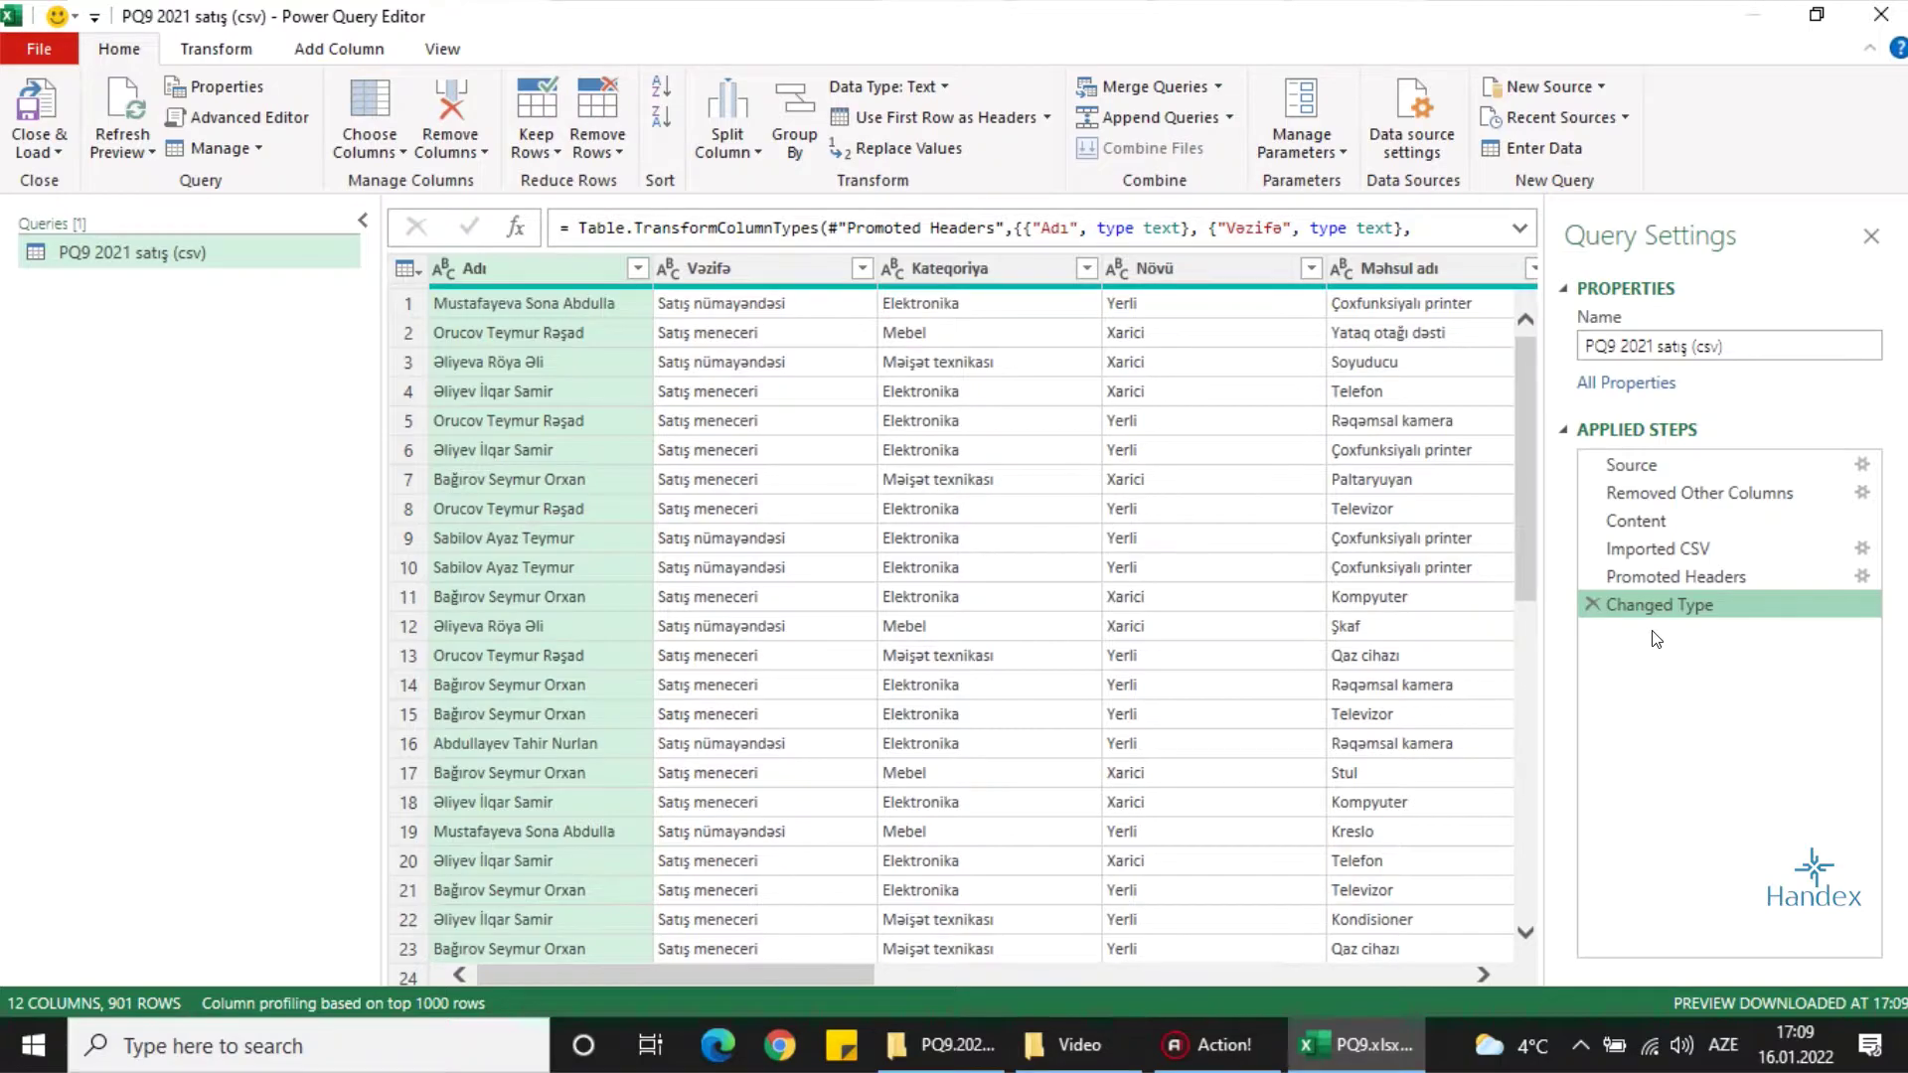
pyautogui.click(1645, 548)
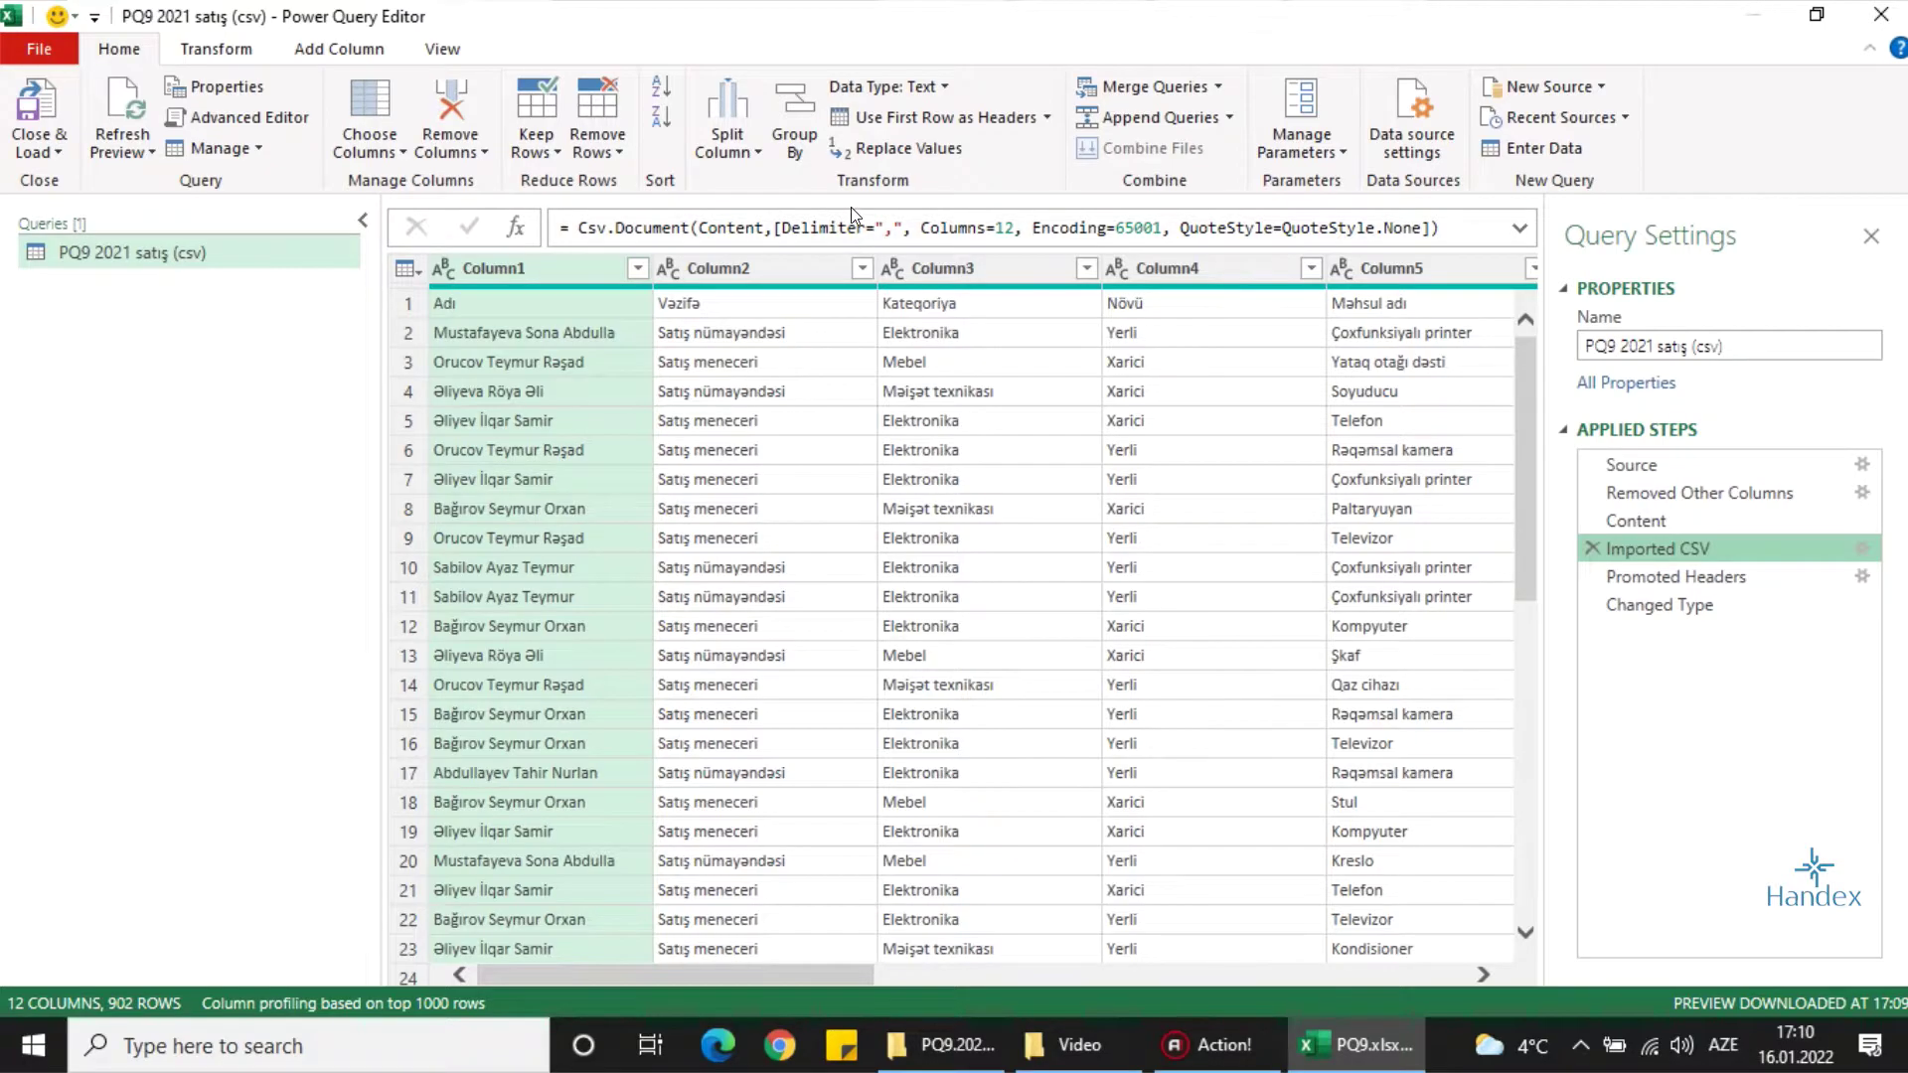
# Check the Imported CSV step settings are UTF-8 encoding with a comma delimiter
pyautogui.click(442, 49)
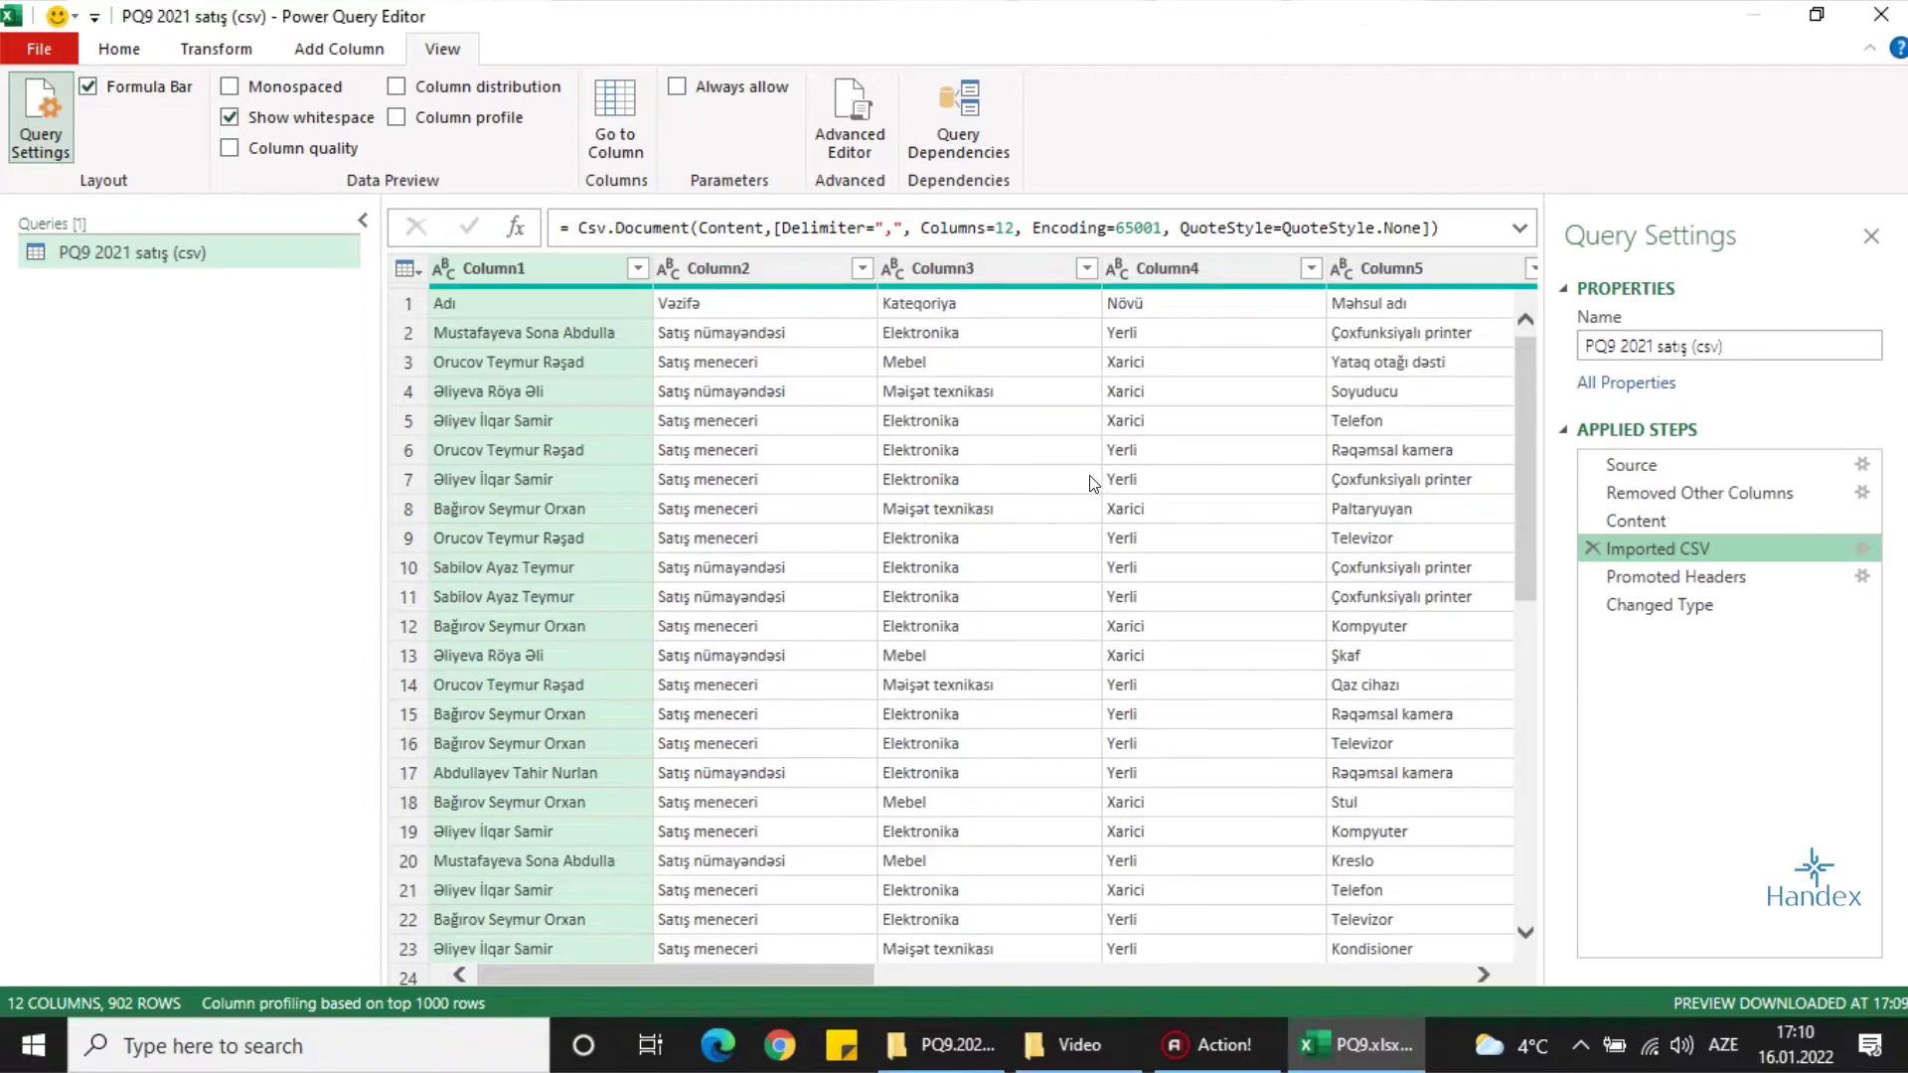
pyautogui.click(1863, 550)
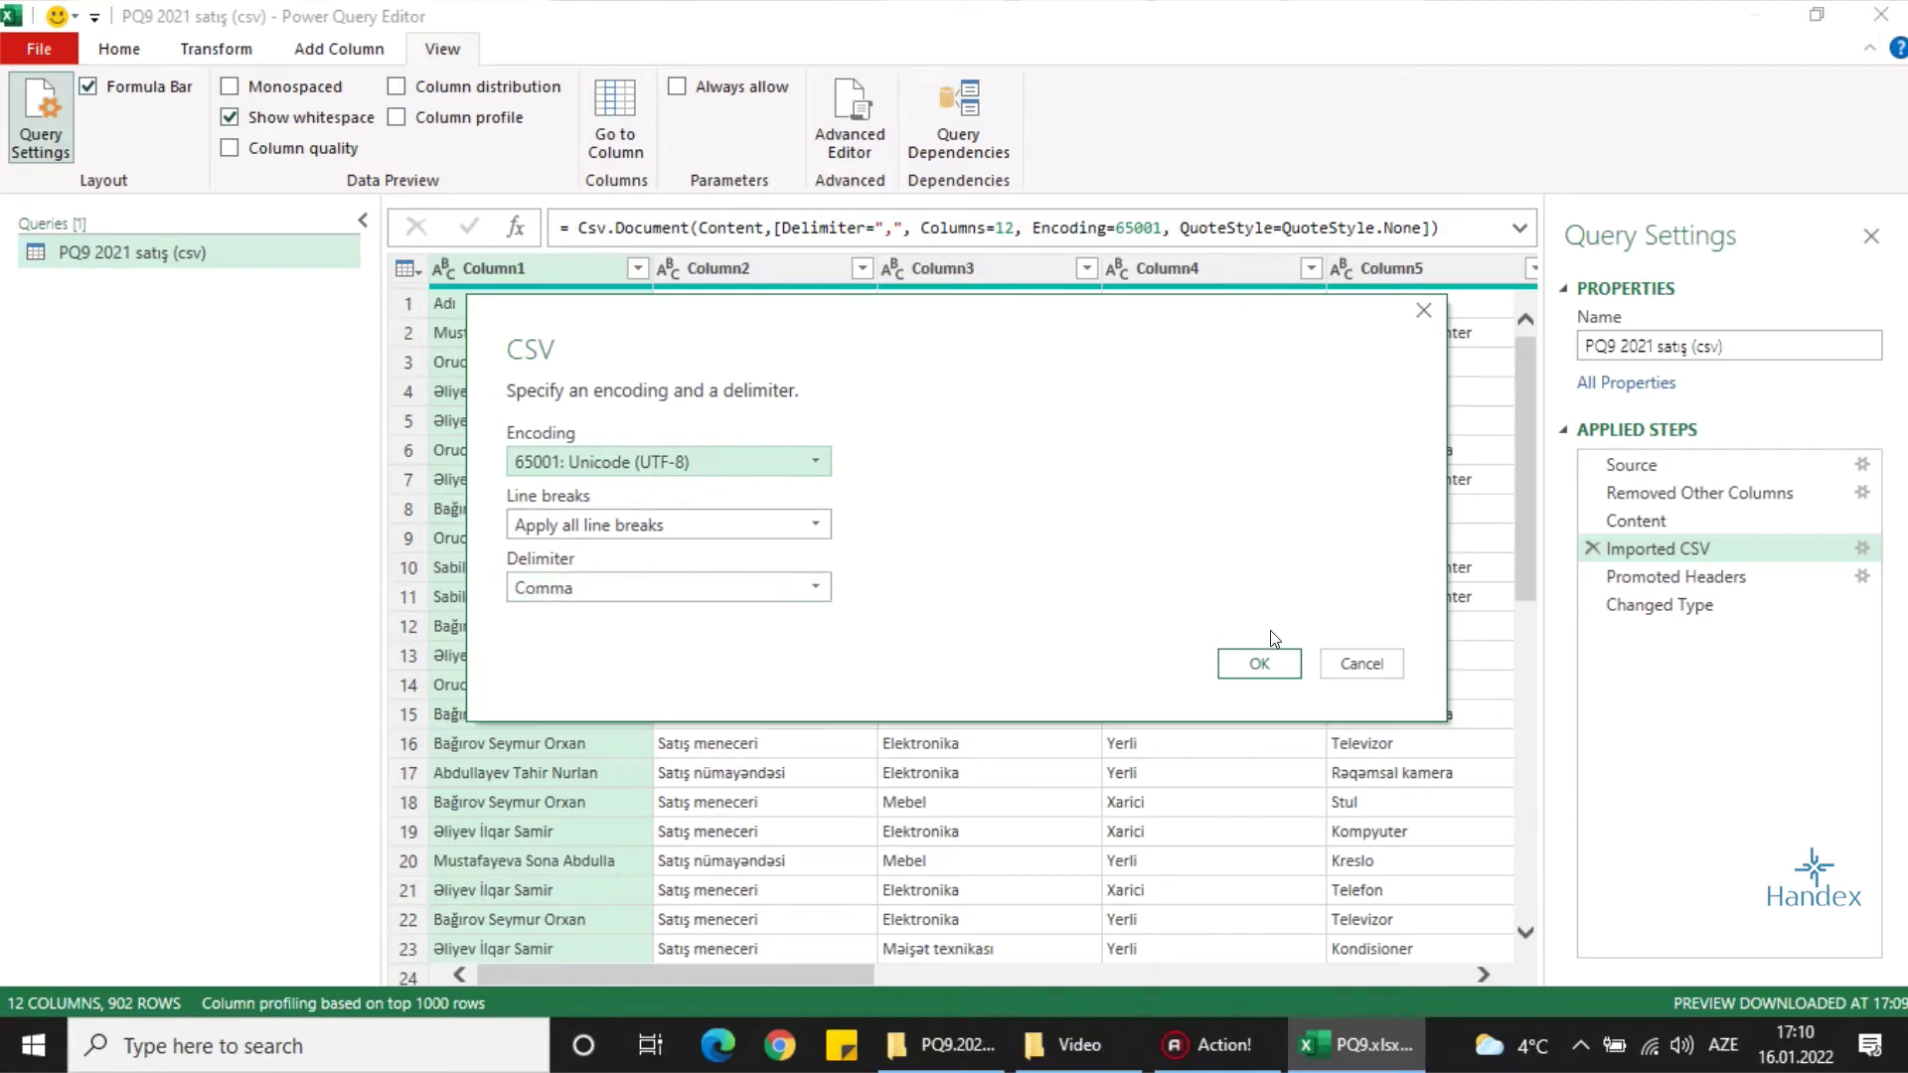
pyautogui.click(1262, 661)
# Inspect Mart 2021.csv's raw text in Notepad, then return to Power Query Editor
pyautogui.click(984, 1038)
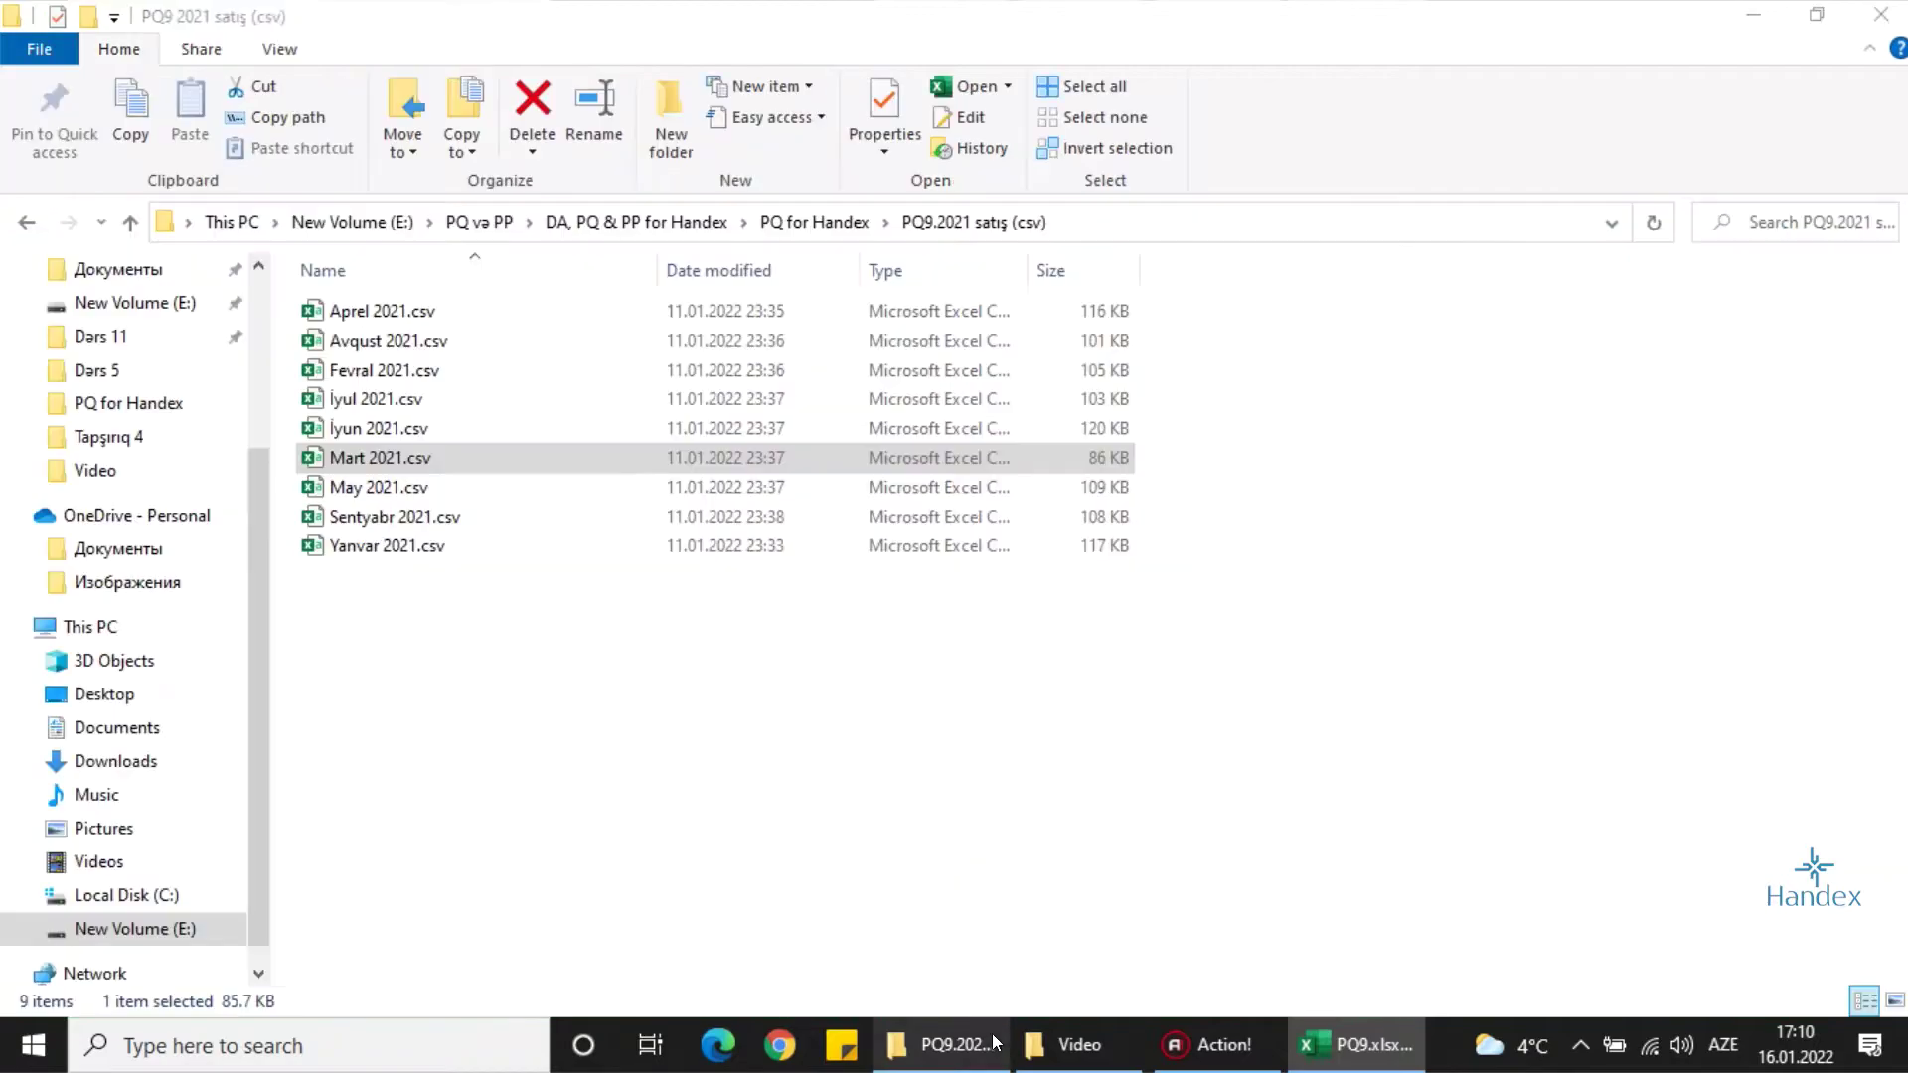
pyautogui.rightClick(455, 459)
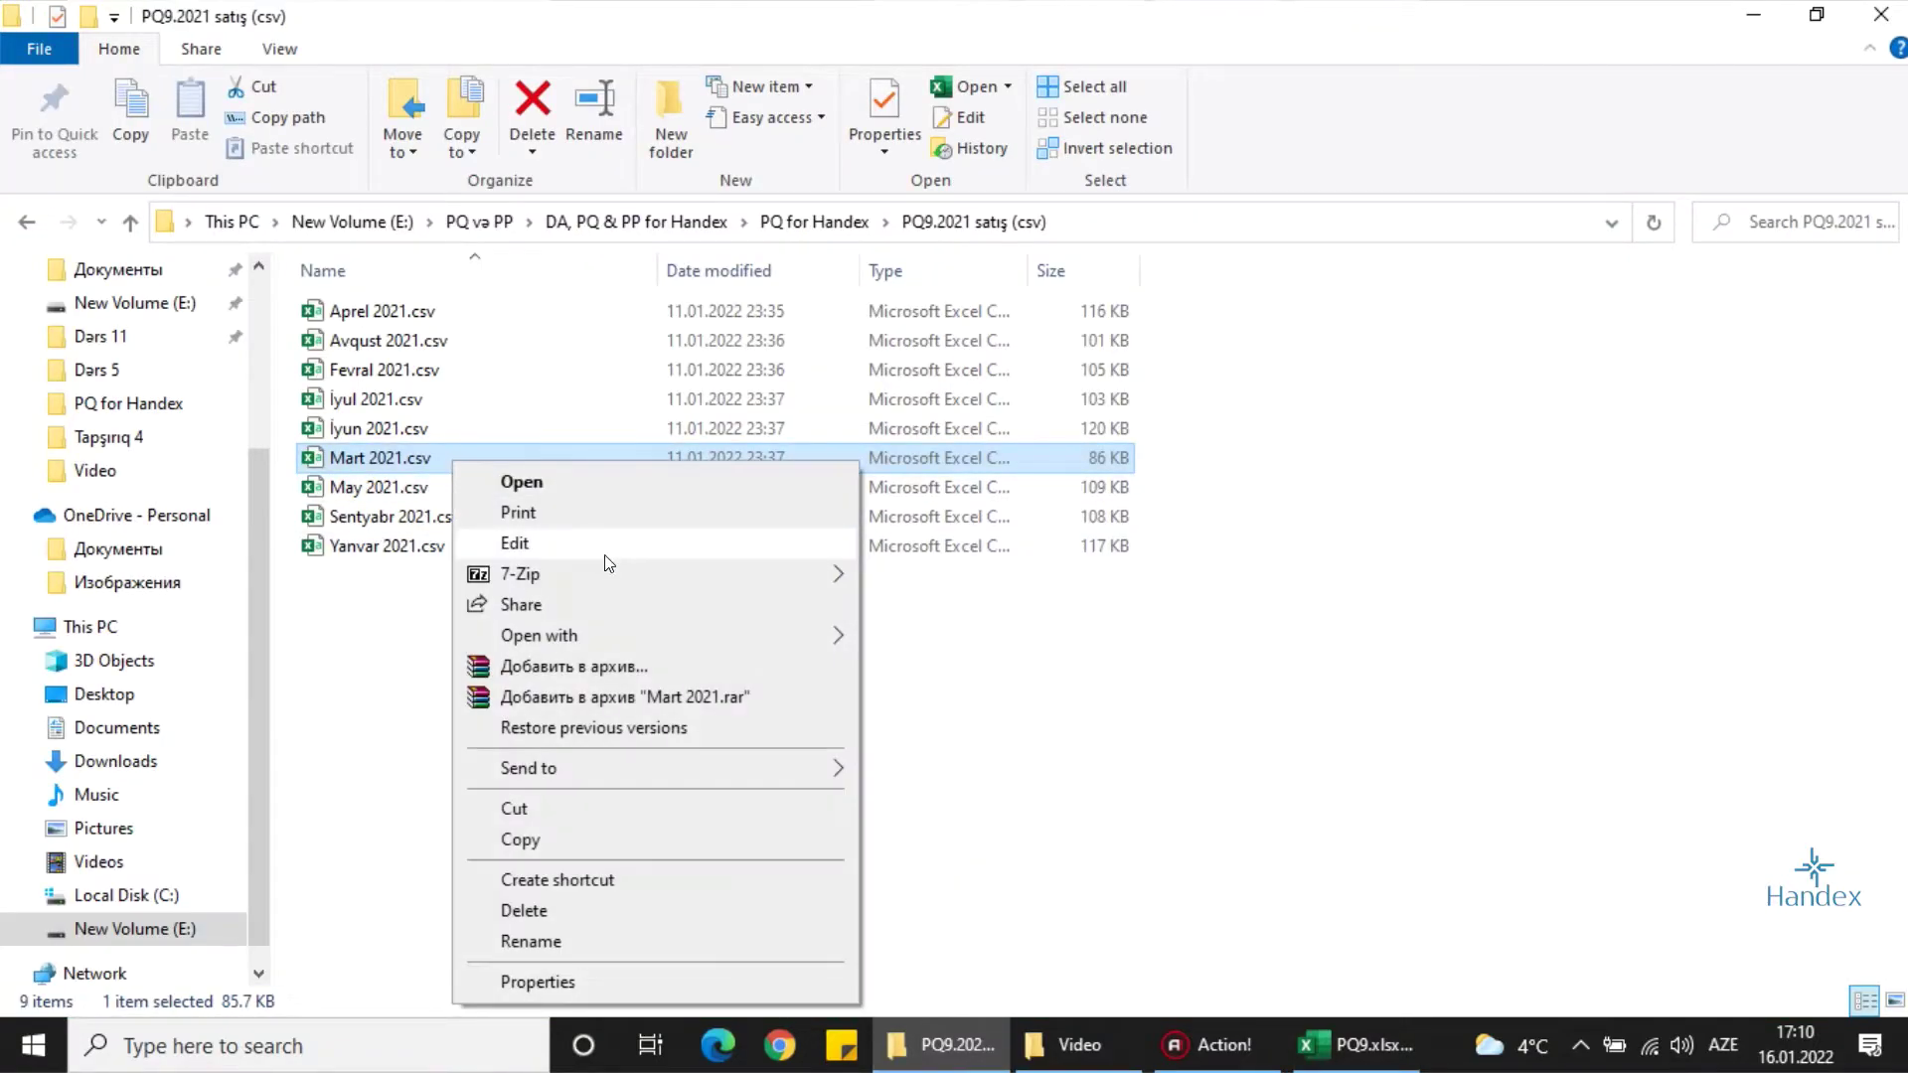
pyautogui.moveTo(539, 635)
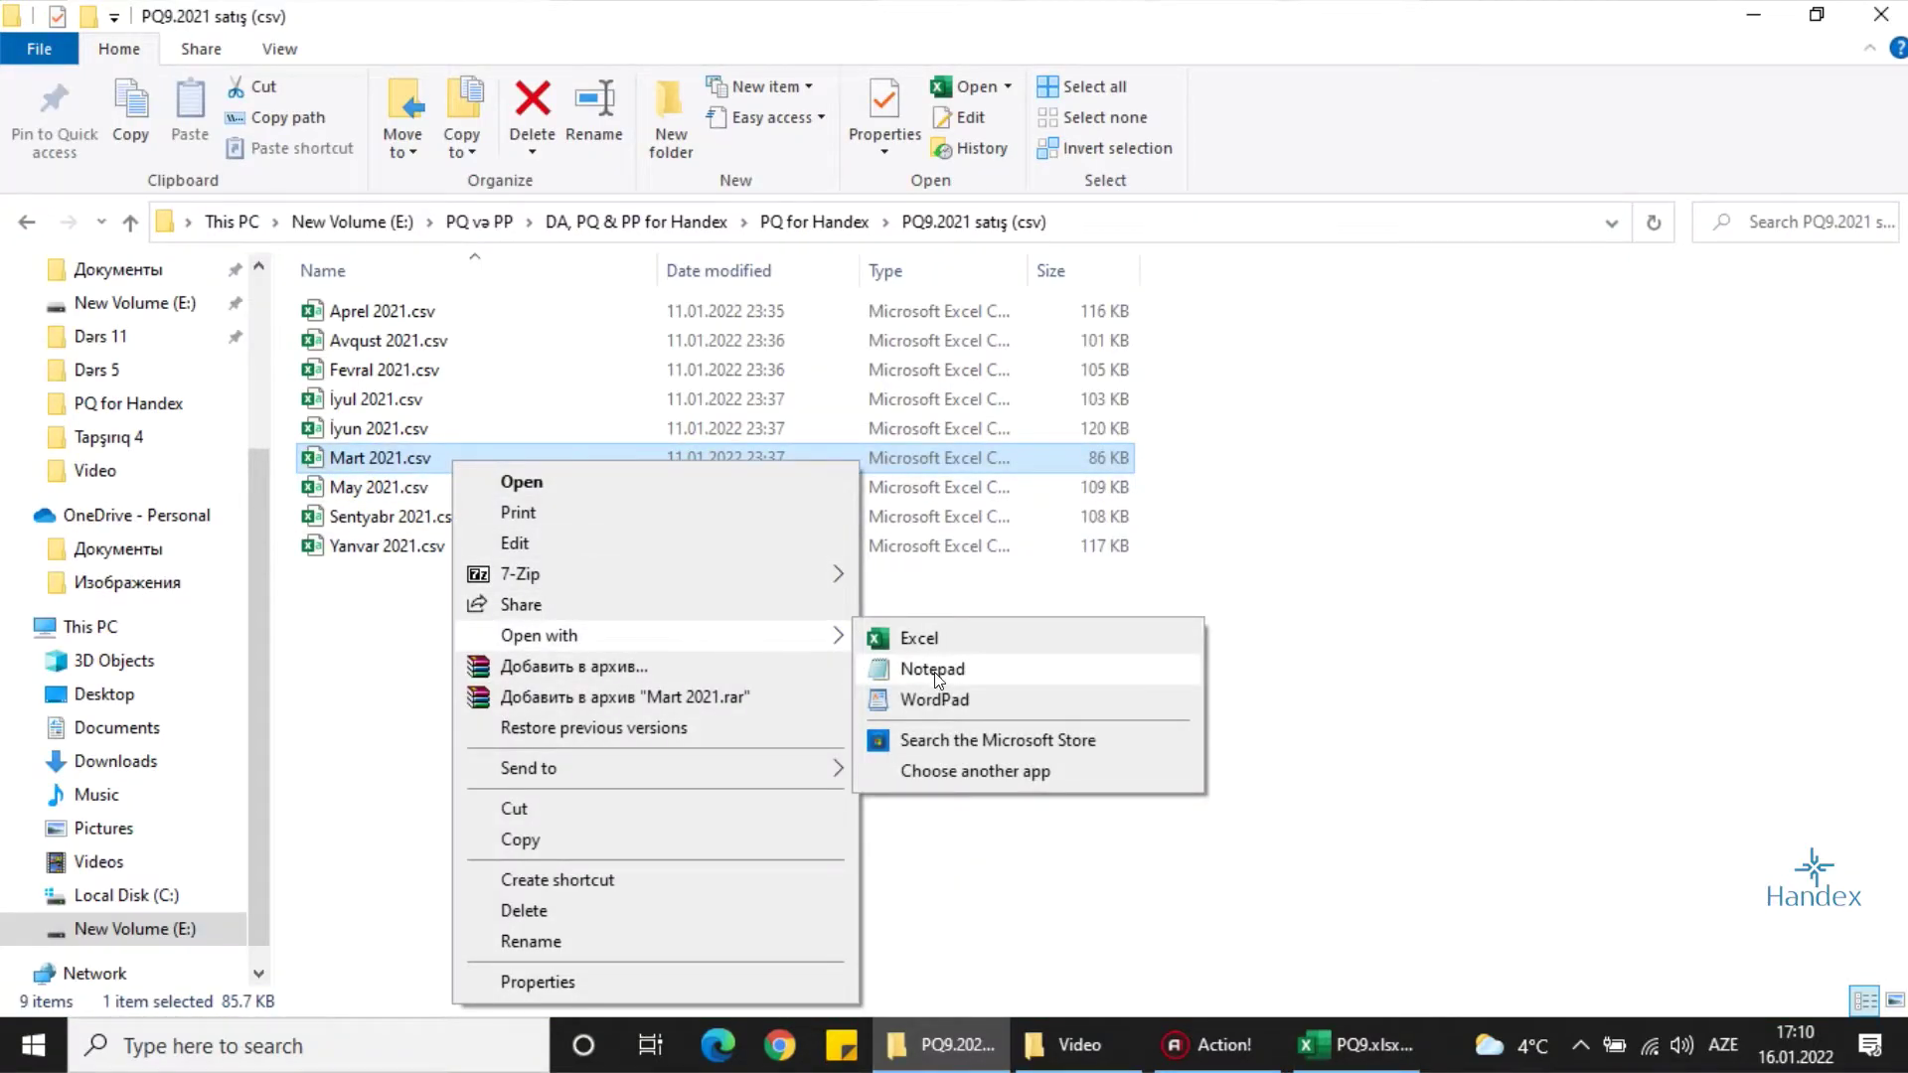
pyautogui.click(934, 672)
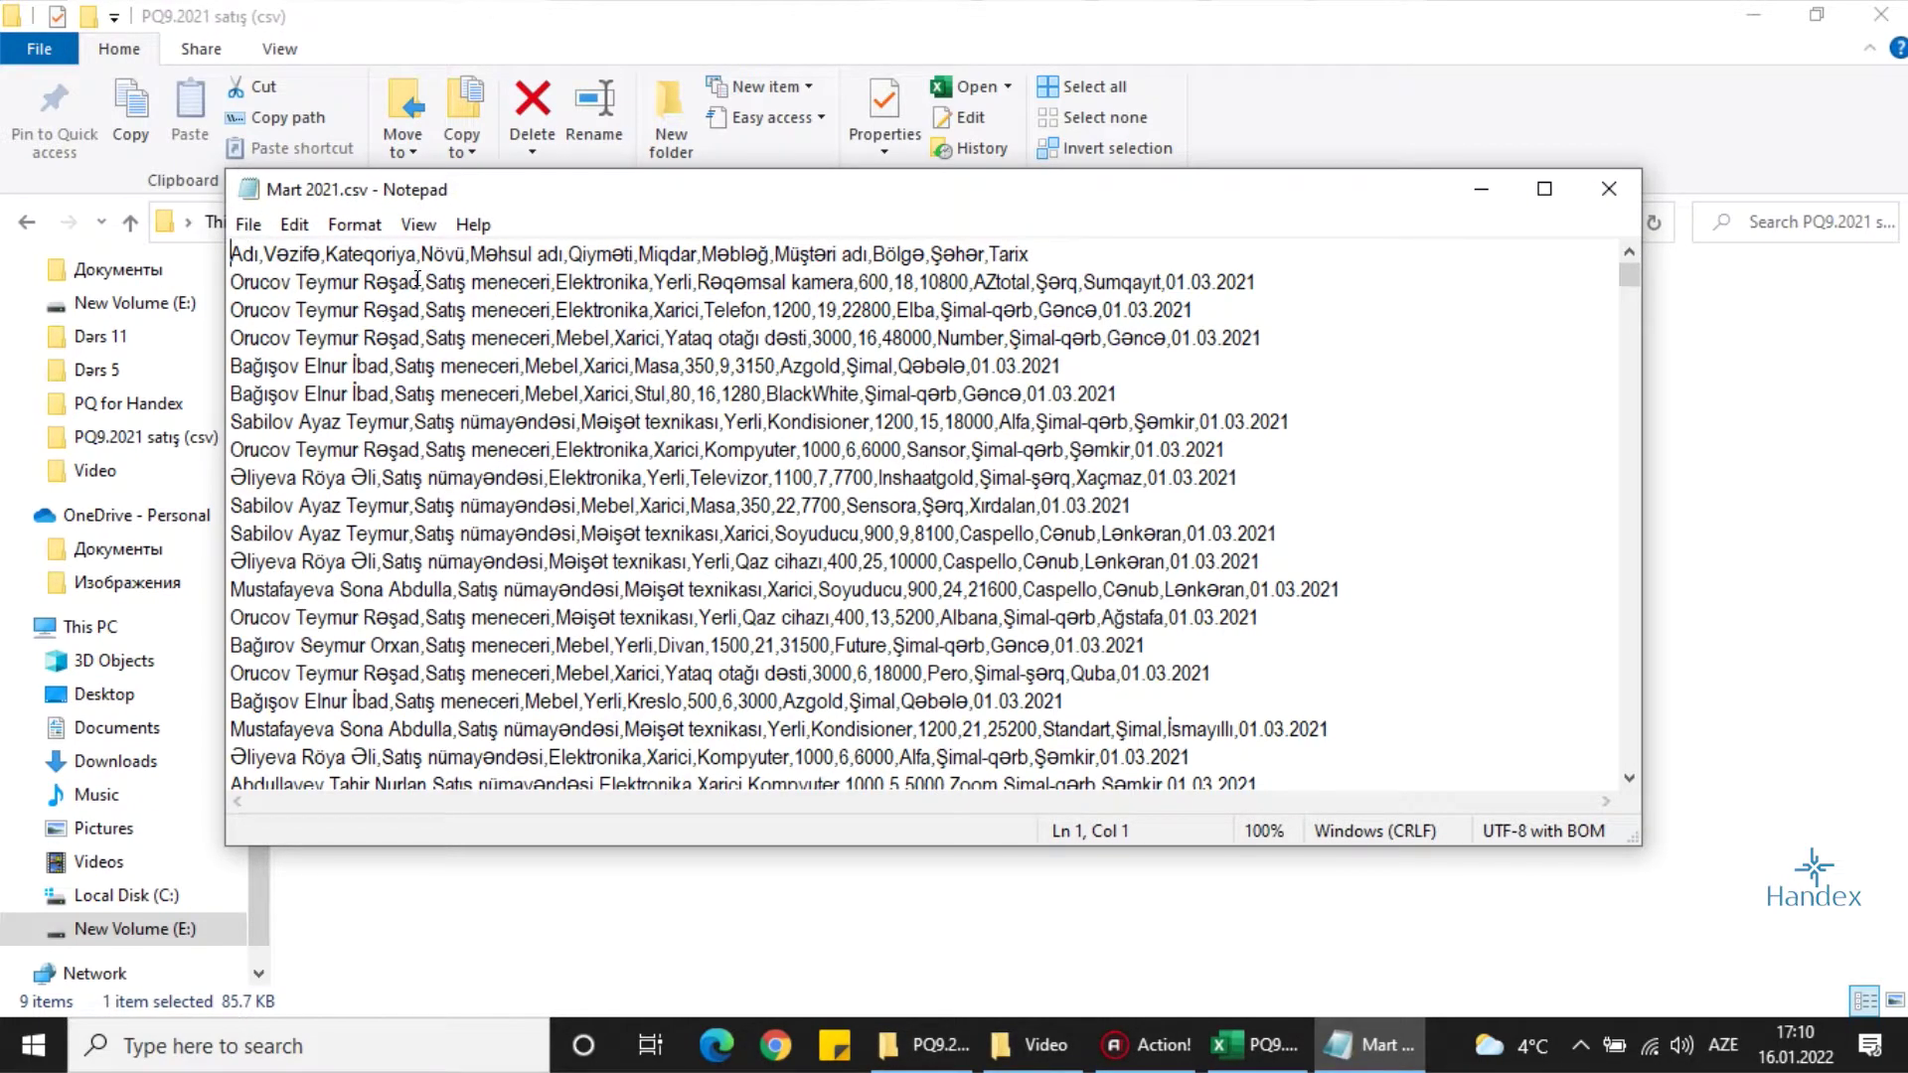
pyautogui.click(1609, 189)
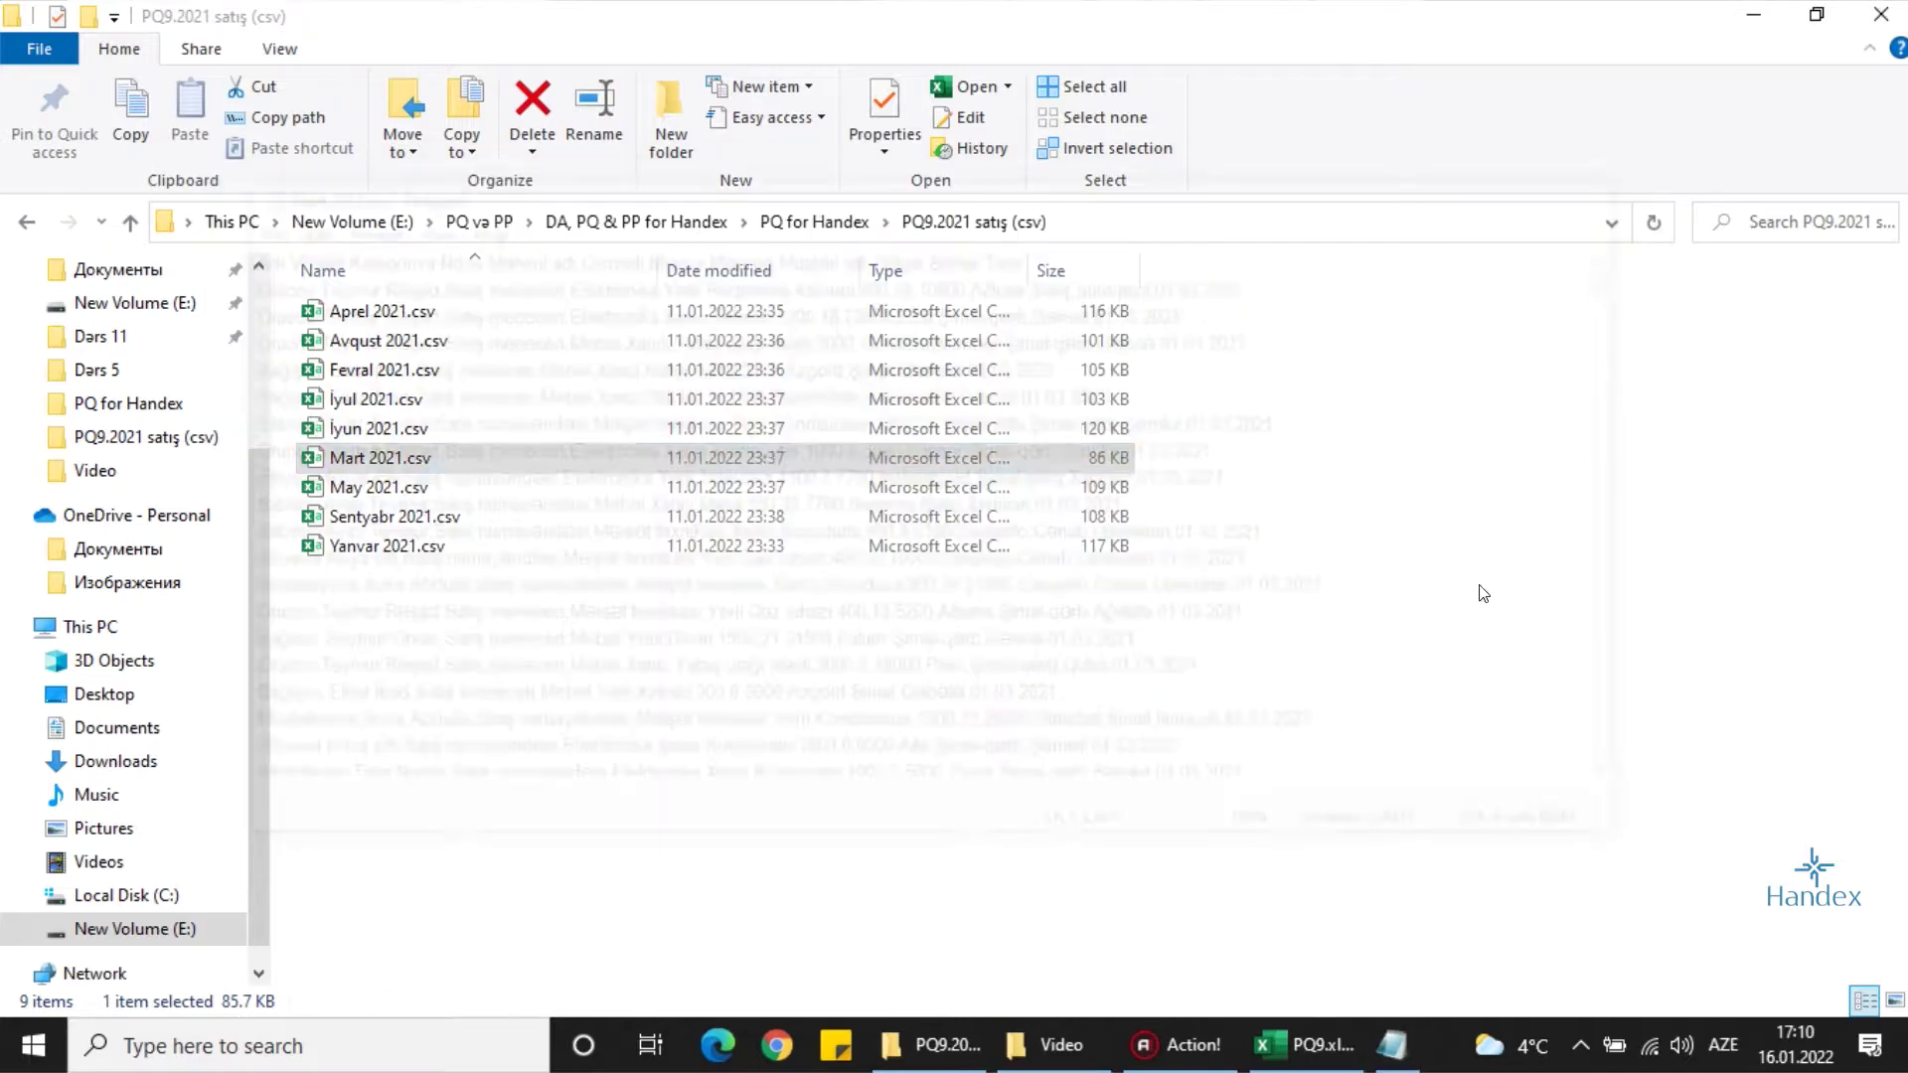
pyautogui.click(1377, 1038)
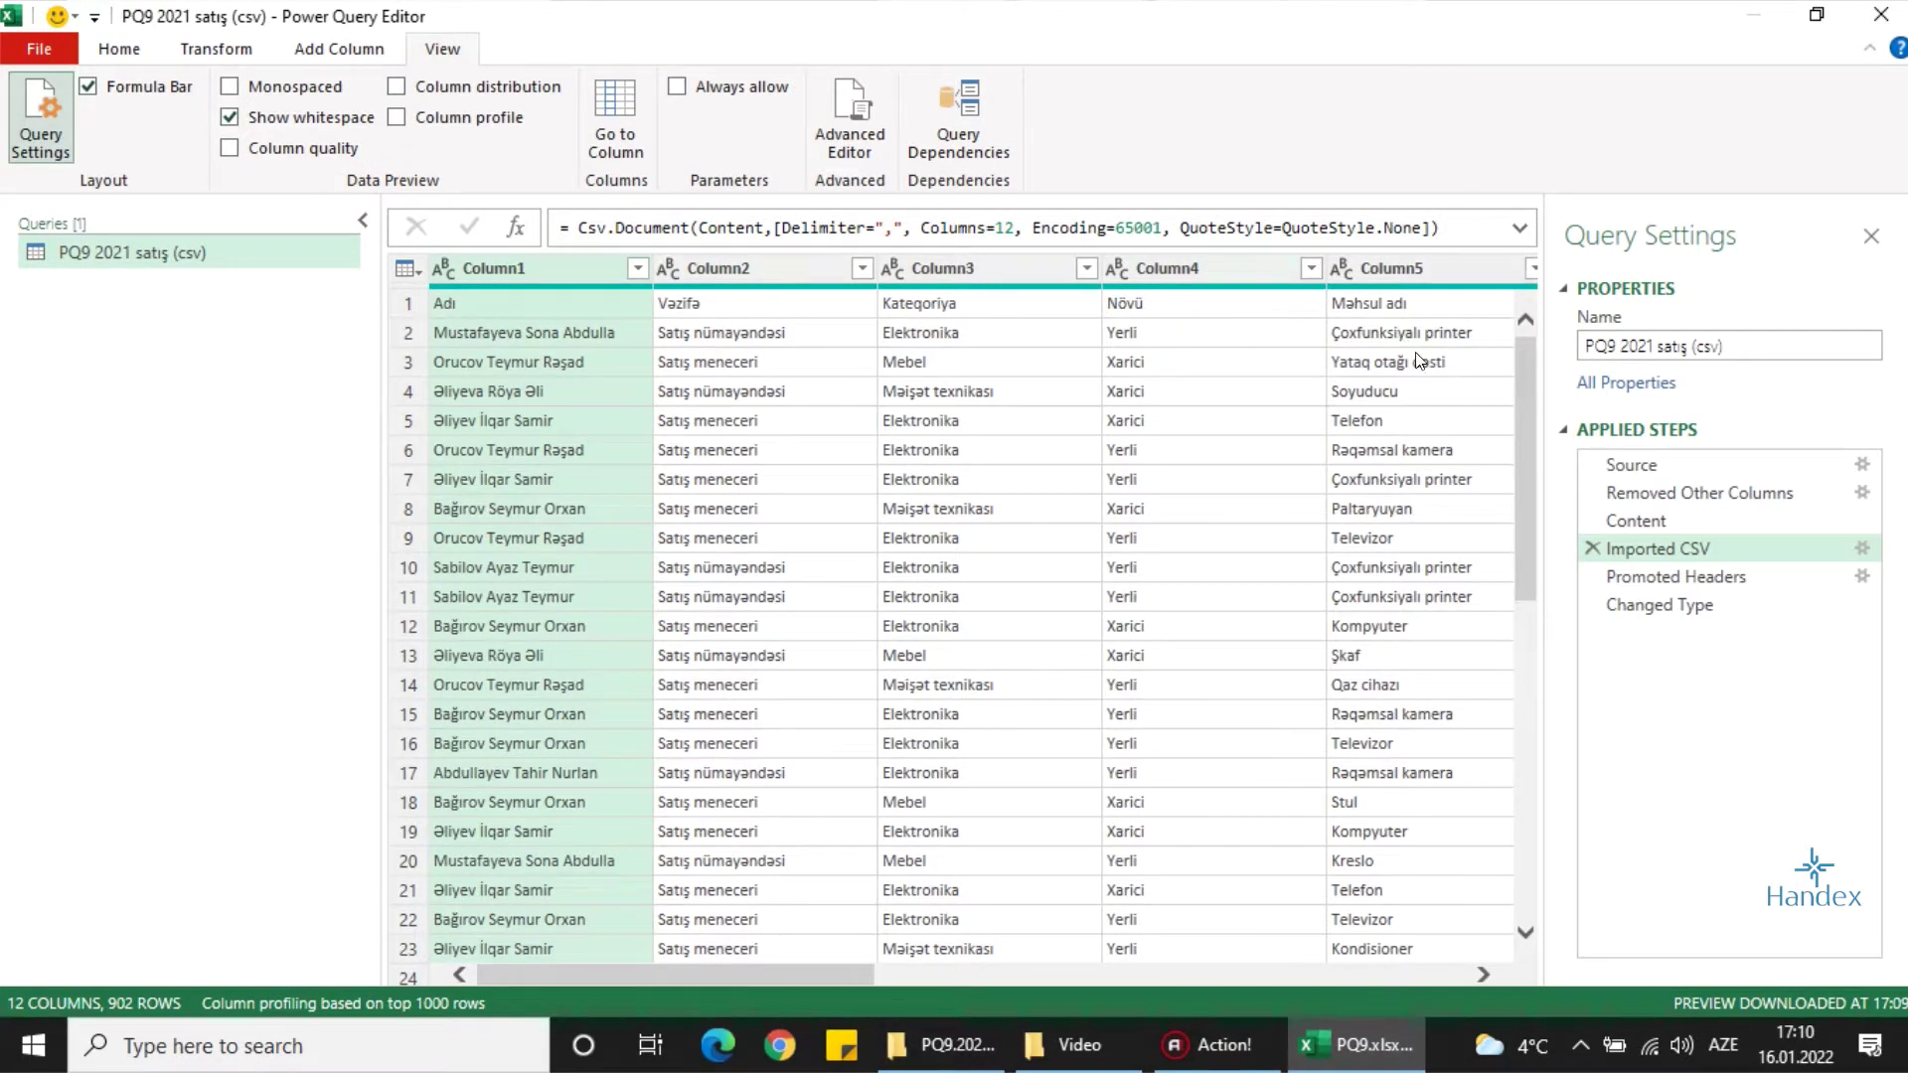
# Copy the Imported CSV step's Csv.Document formula from the formula bar
pyautogui.tripleClick(1469, 217)
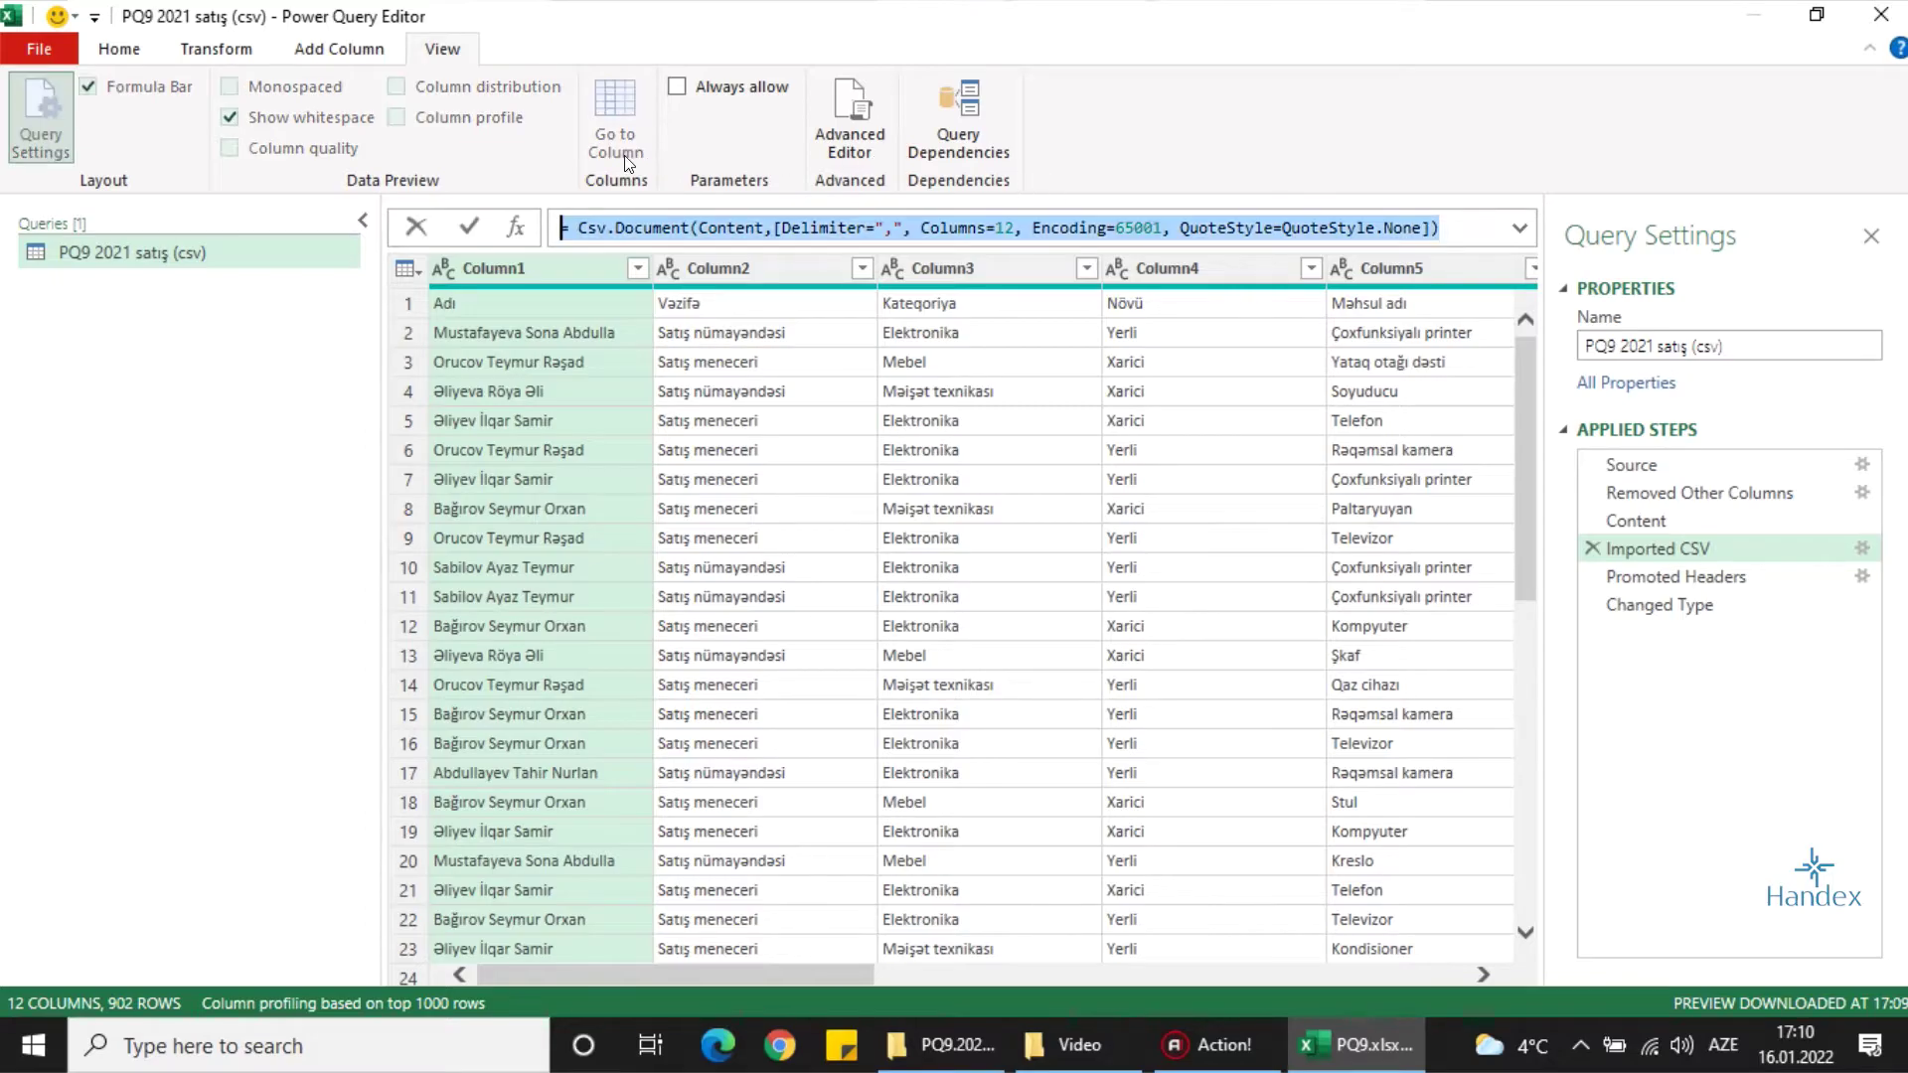
pyautogui.hotkey('ctrl', 'c')
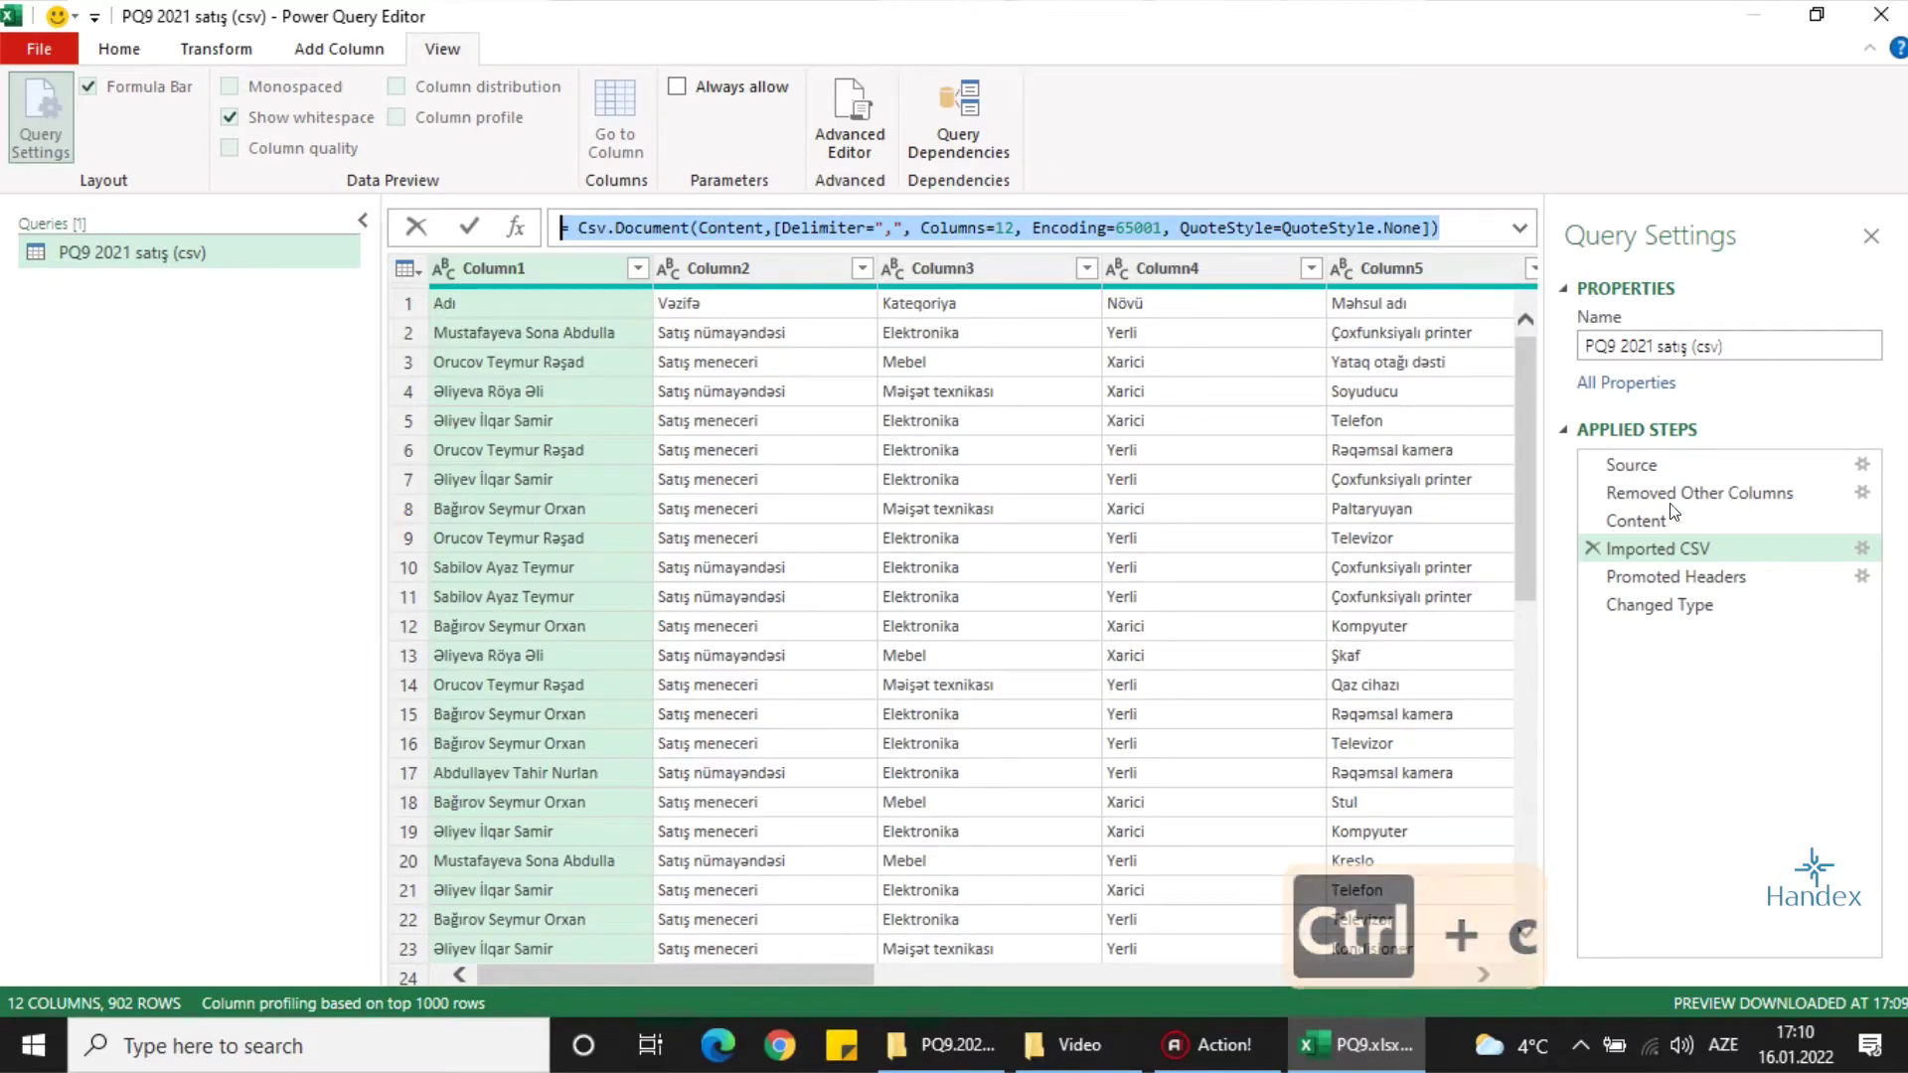
pyautogui.press('Escape')
# Delete the Content step and all later steps, leaving Source and Removed Other Columns
pyautogui.click(1659, 521)
pyautogui.rightClick(1660, 520)
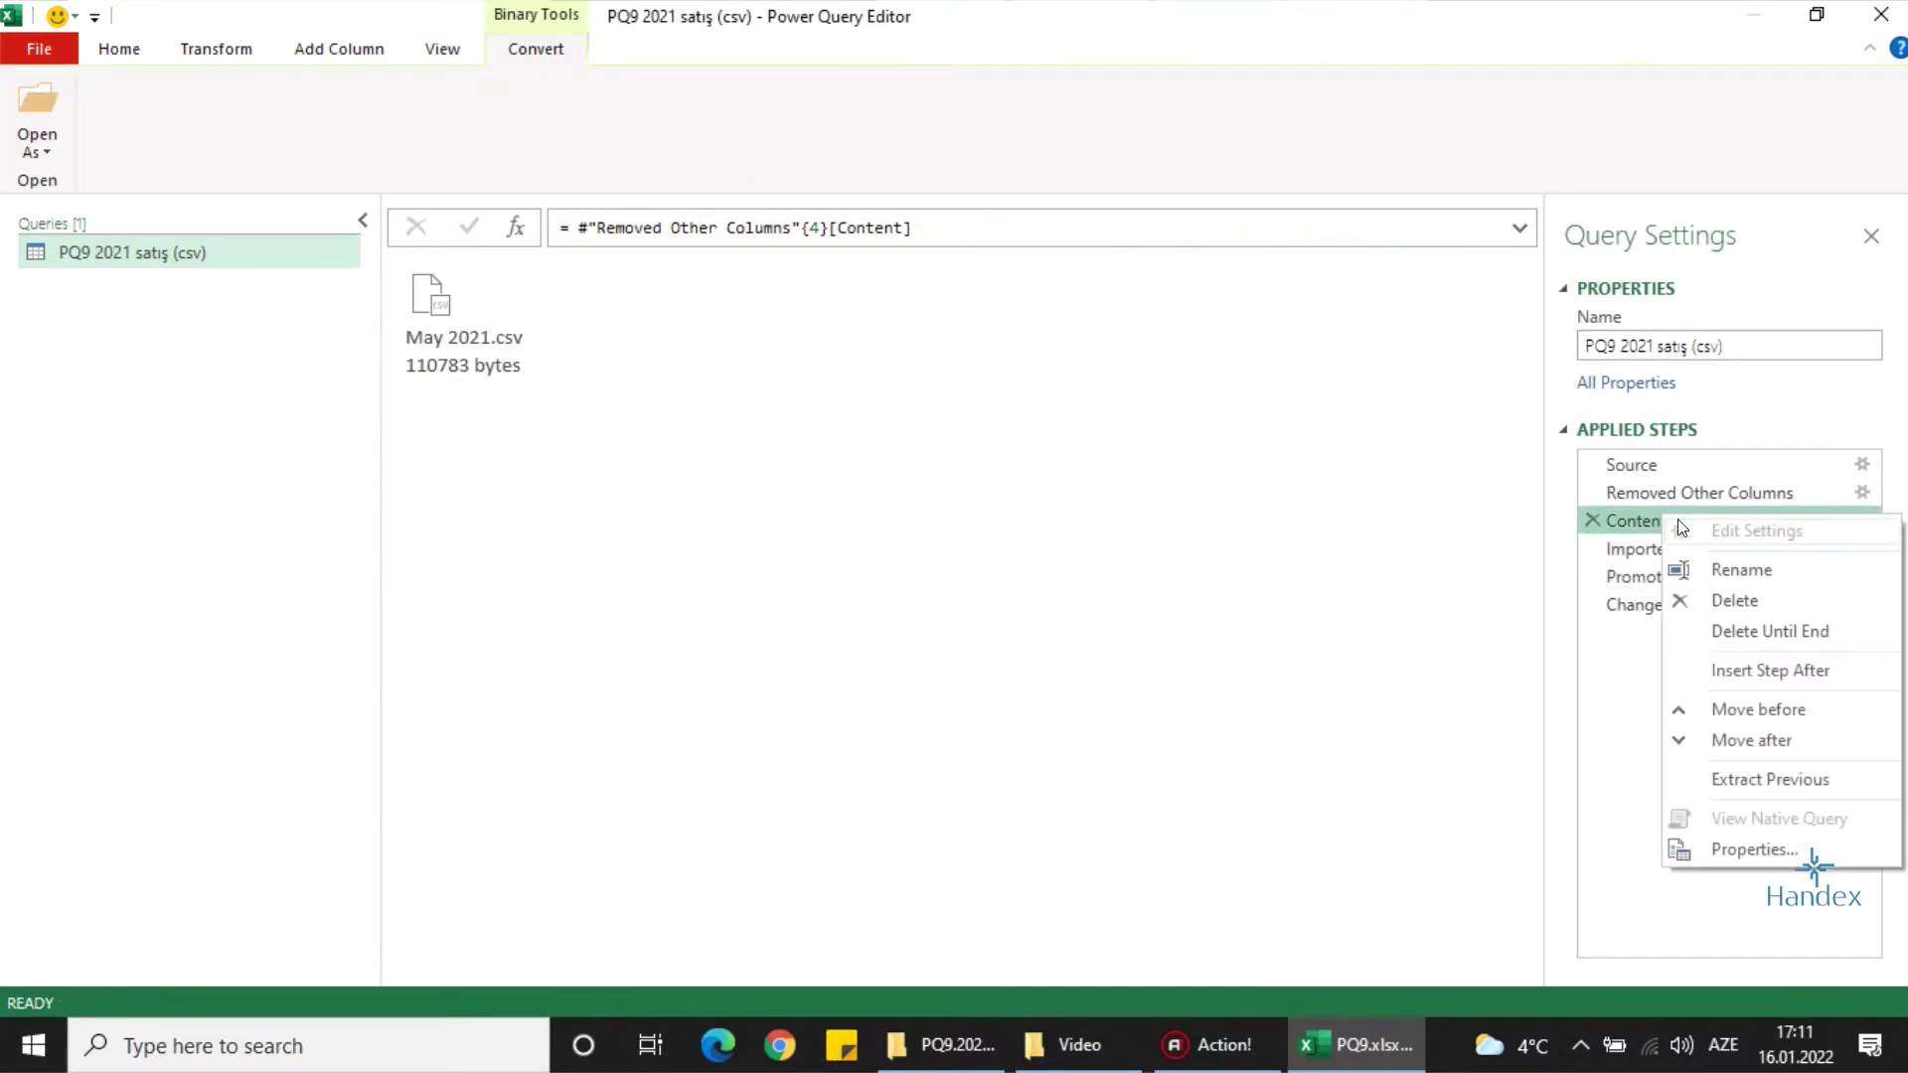
pyautogui.click(1769, 628)
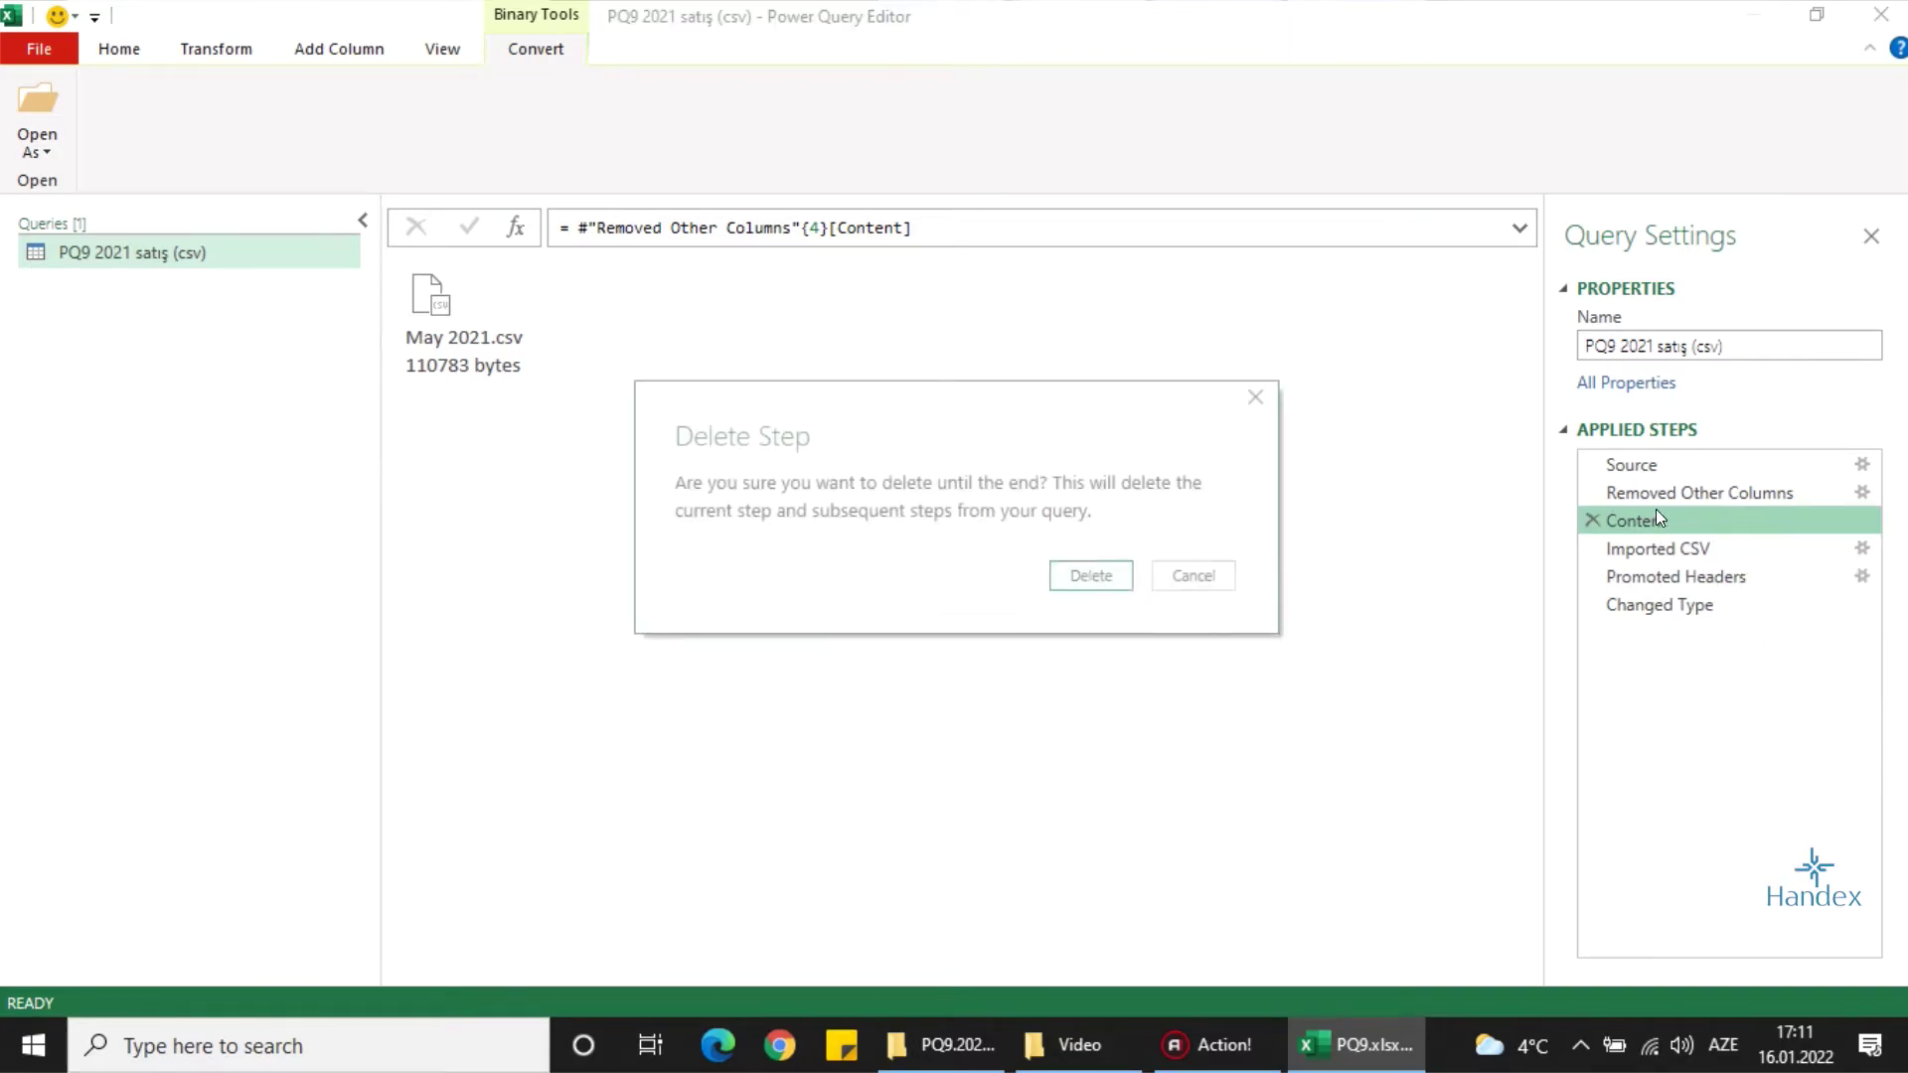
pyautogui.click(1088, 568)
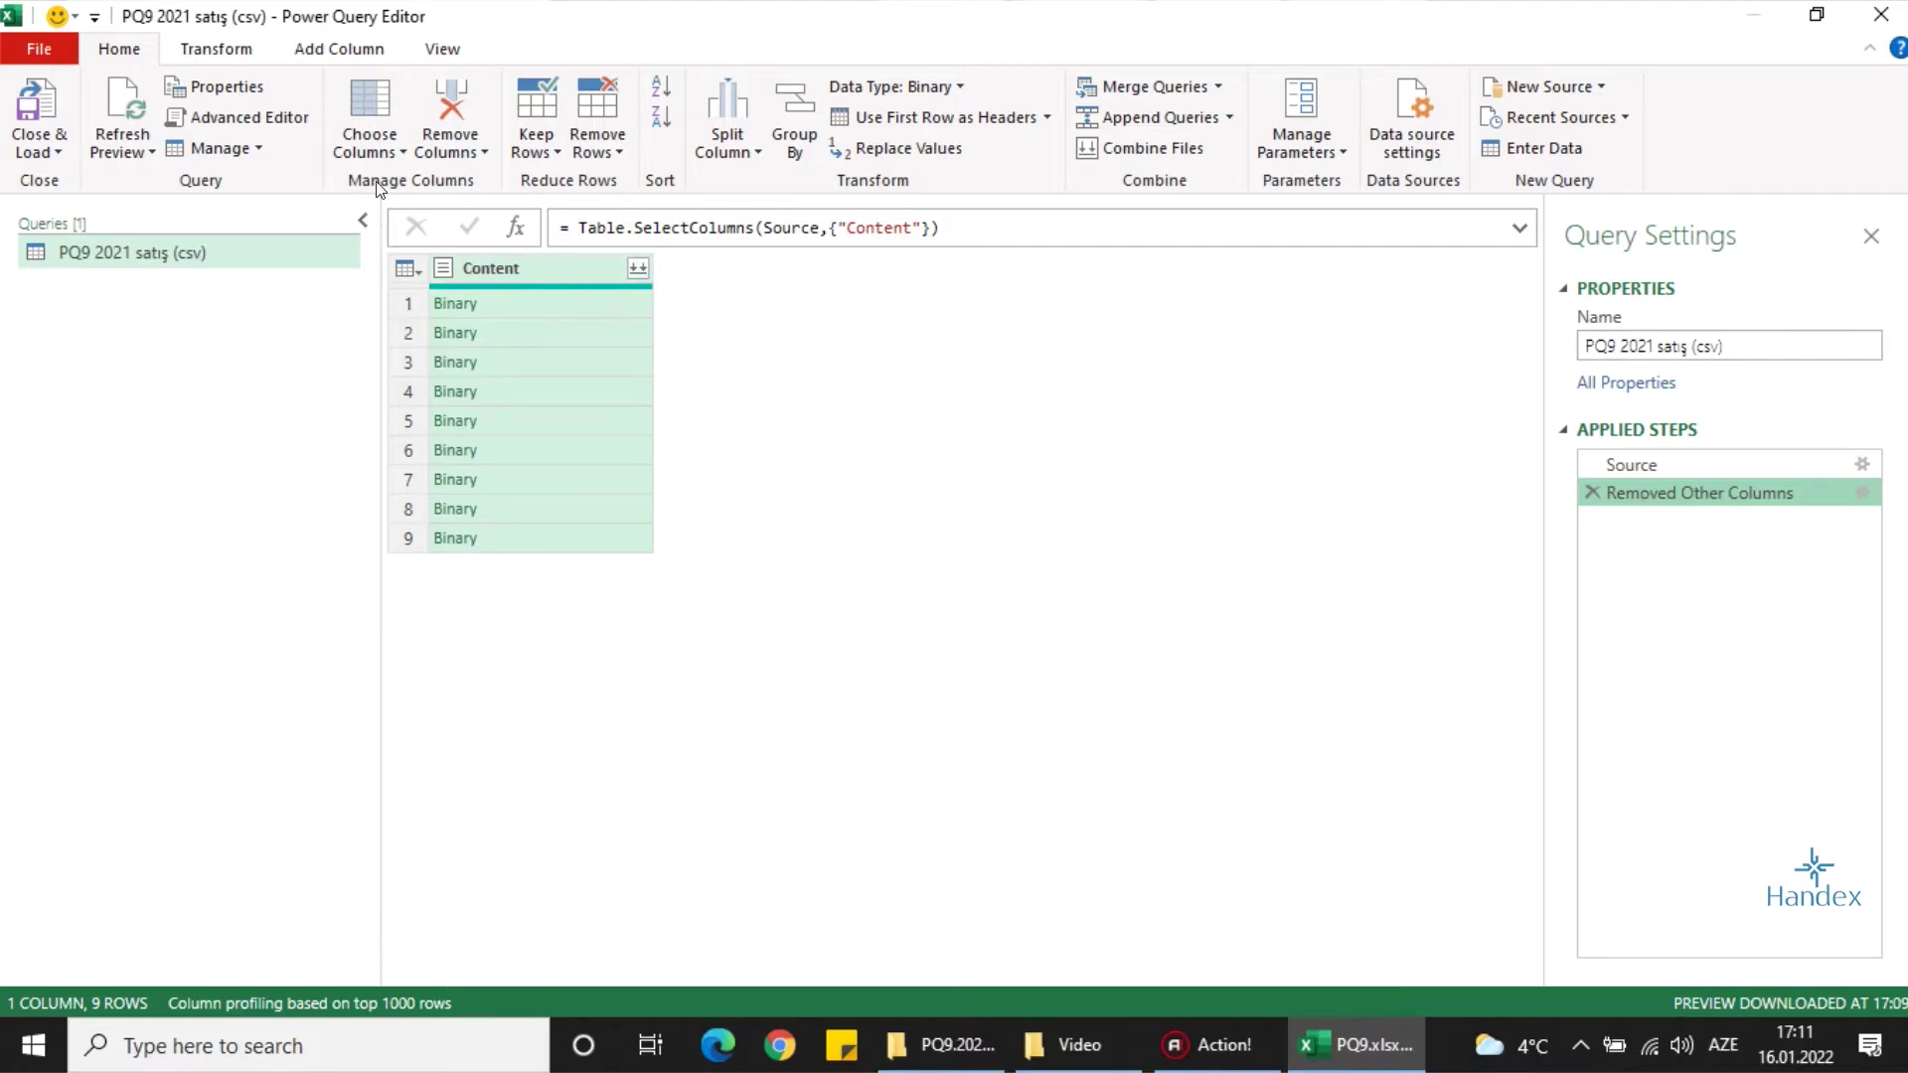
# Add a Custom column using the pasted formula as Csv.Document([Content])
pyautogui.click(303, 54)
pyautogui.click(151, 94)
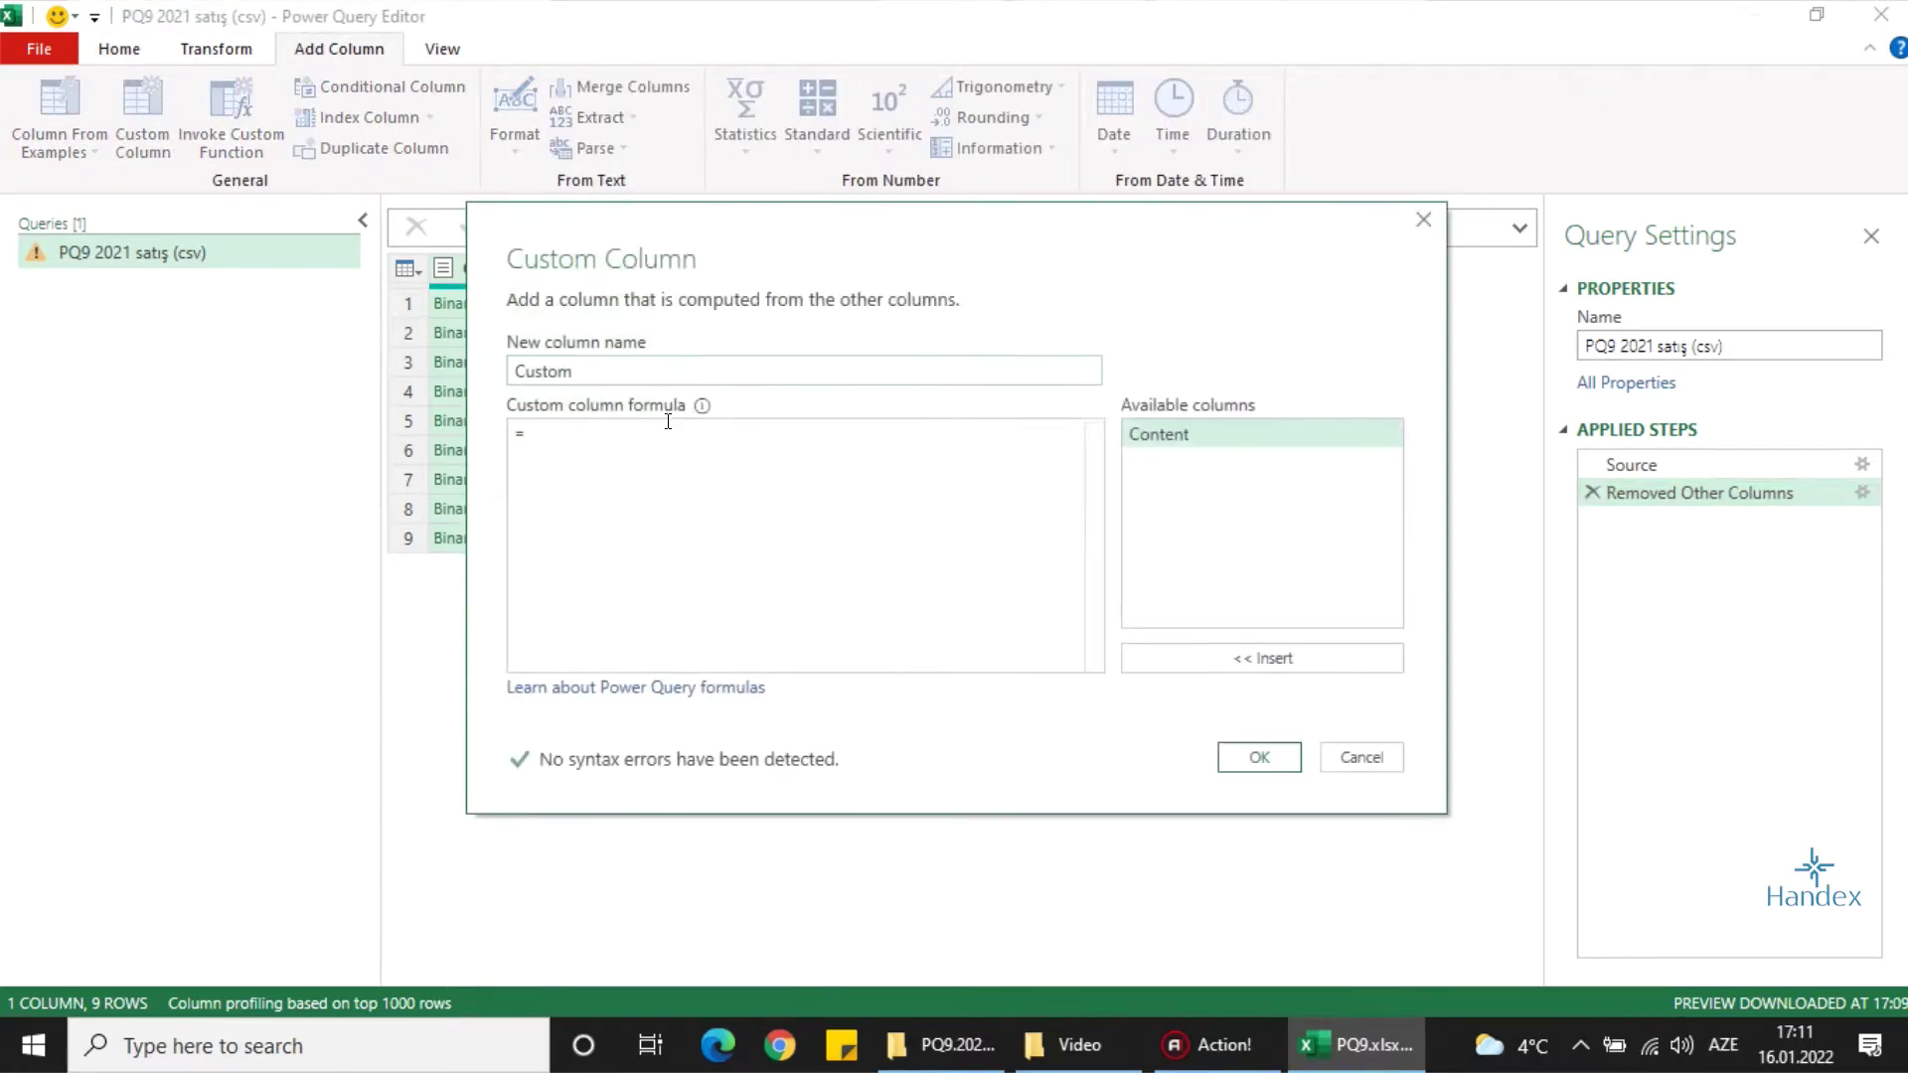
pyautogui.write('= Csv.Document(Content,[Delimiter=",", Columns=12, Encoding=65001, QuoteStyle=QuoteStyle.None])')
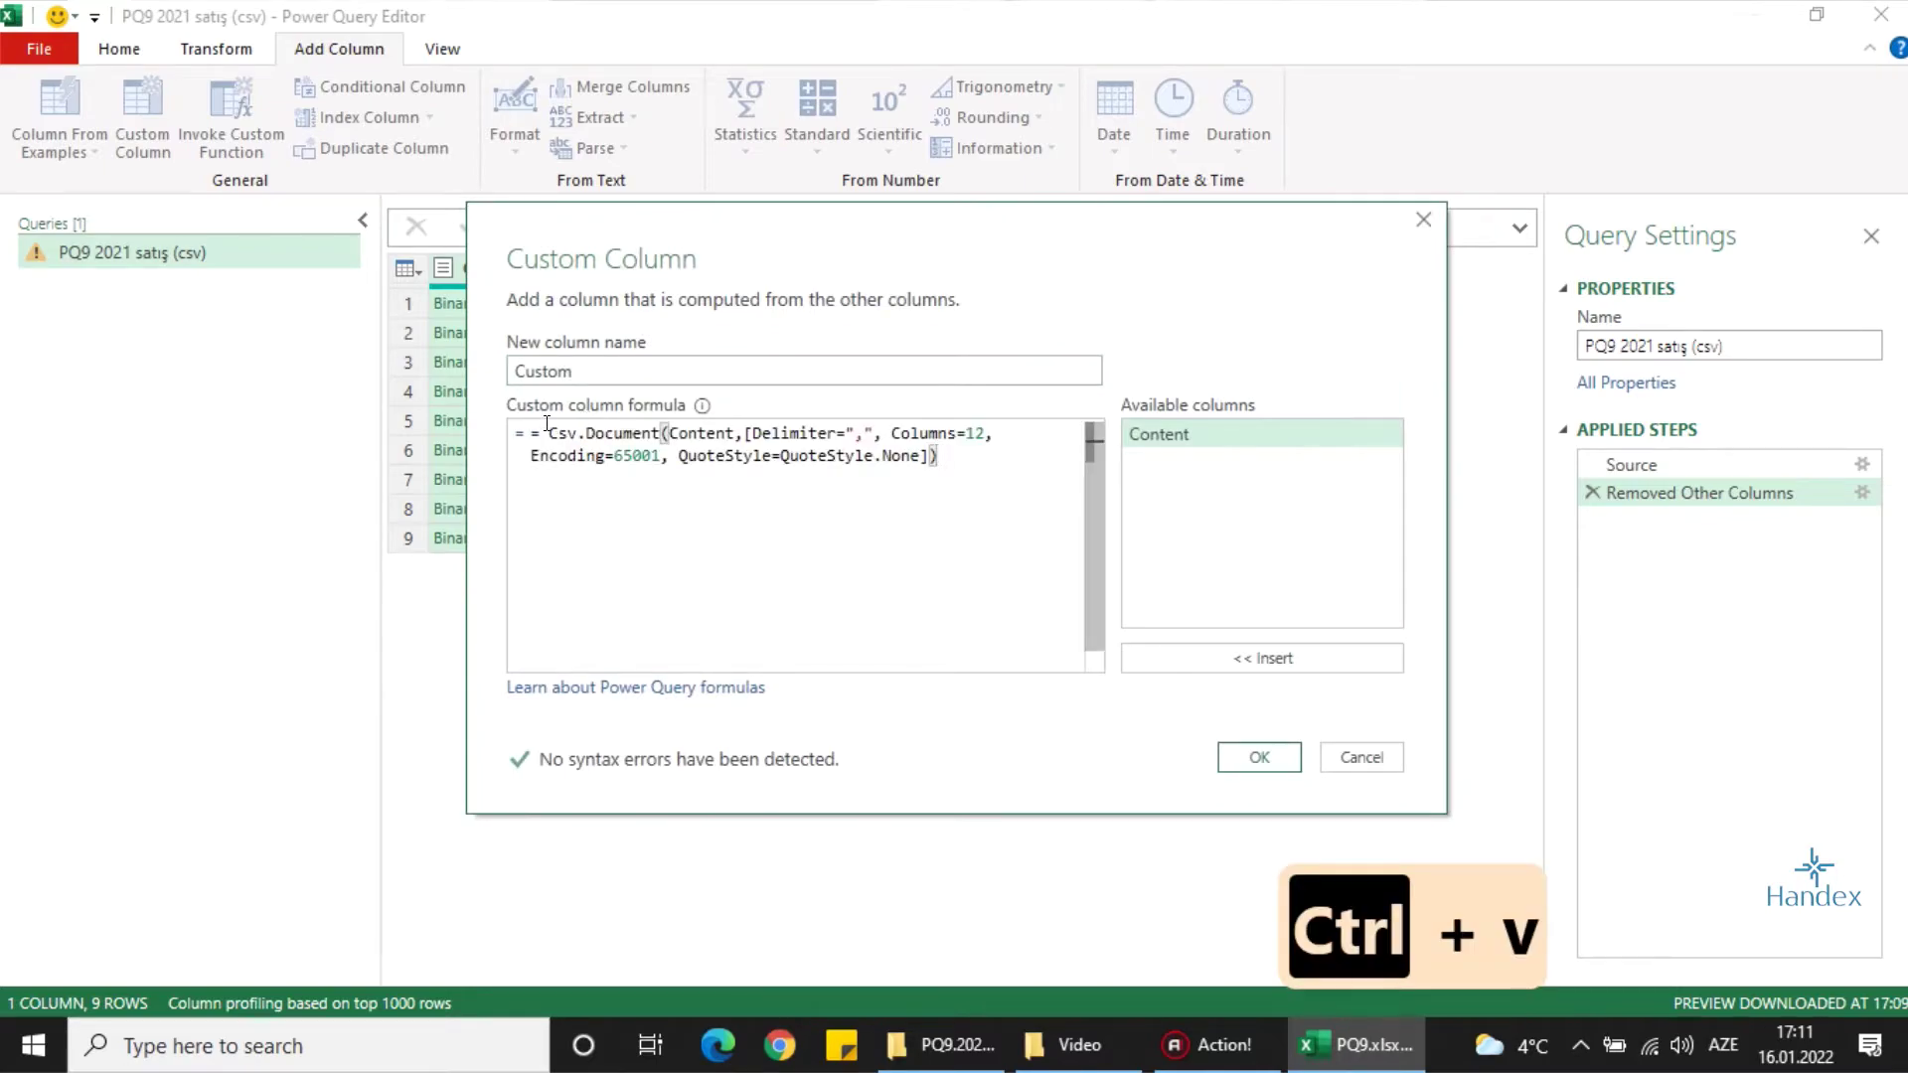
pyautogui.click(547, 428)
pyautogui.press('BackSpace')
pyautogui.press('BackSpace')
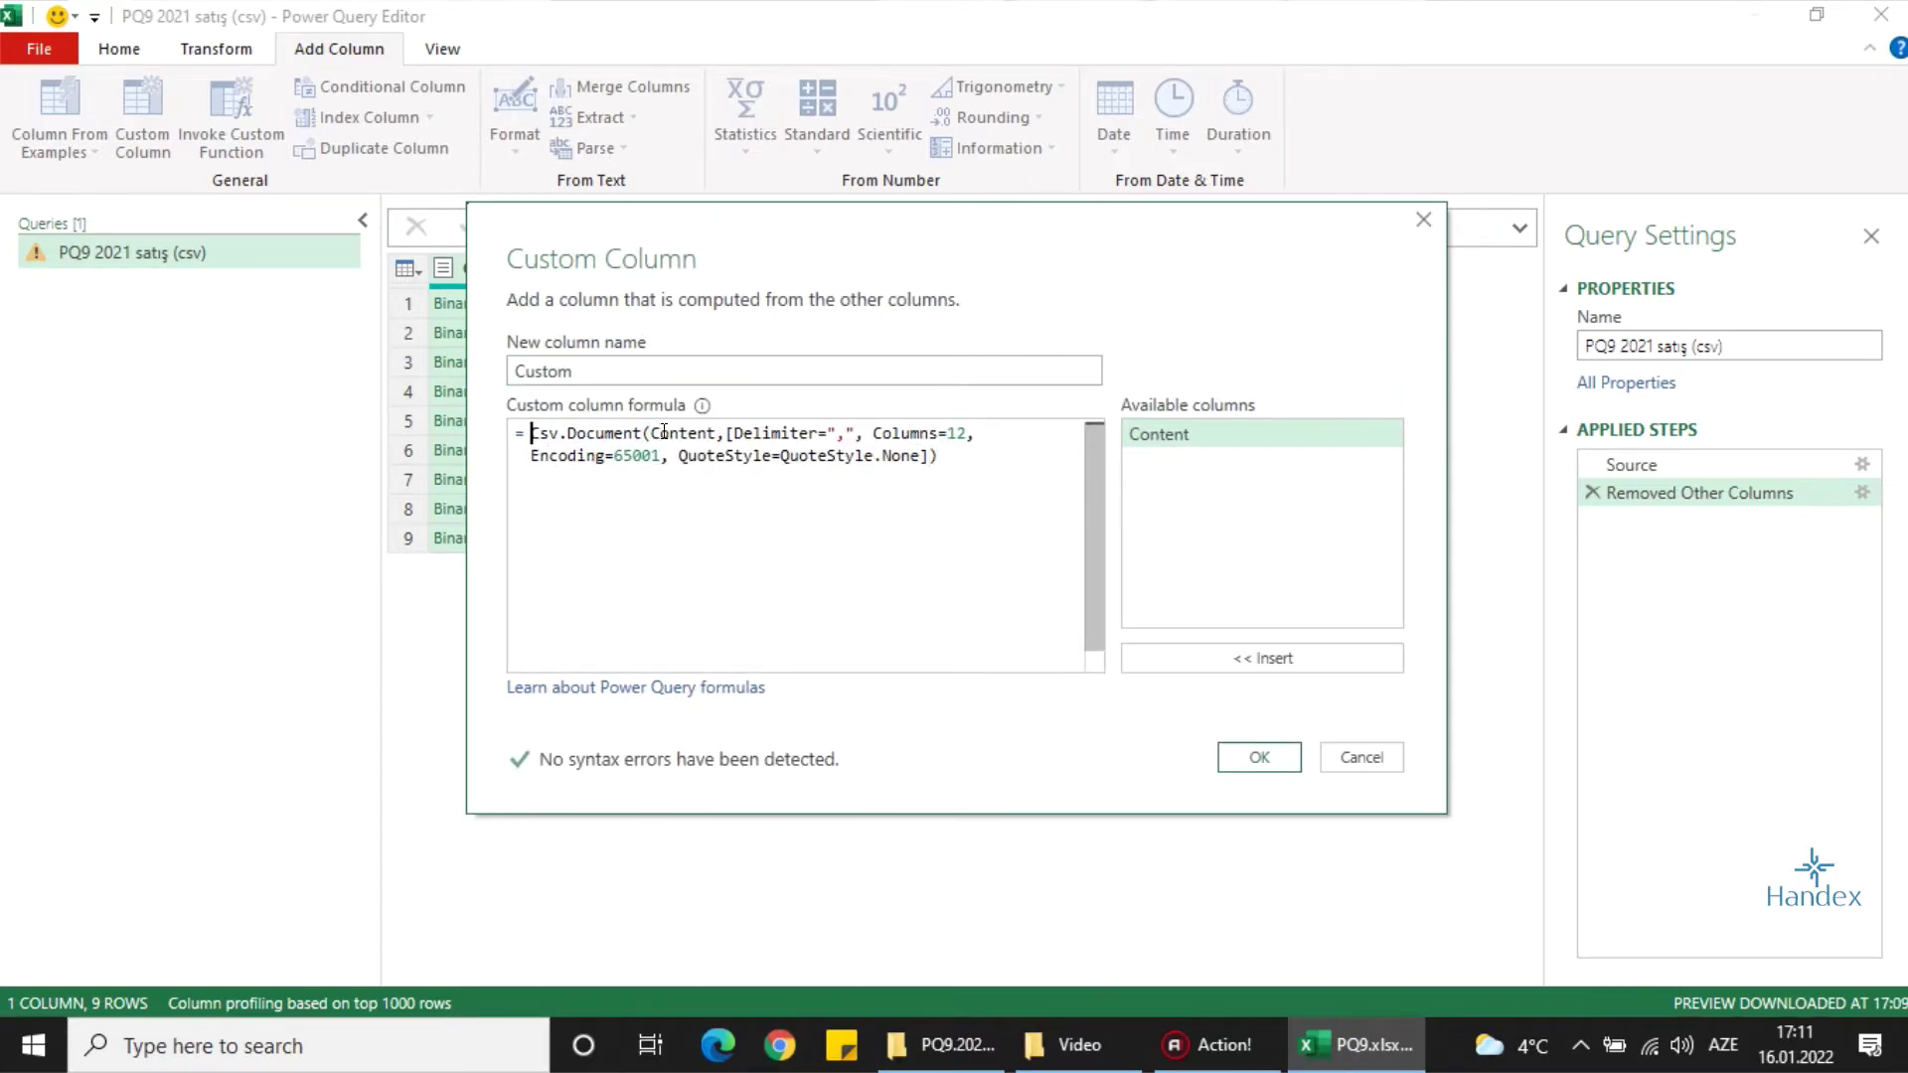
pyautogui.doubleClick(664, 431)
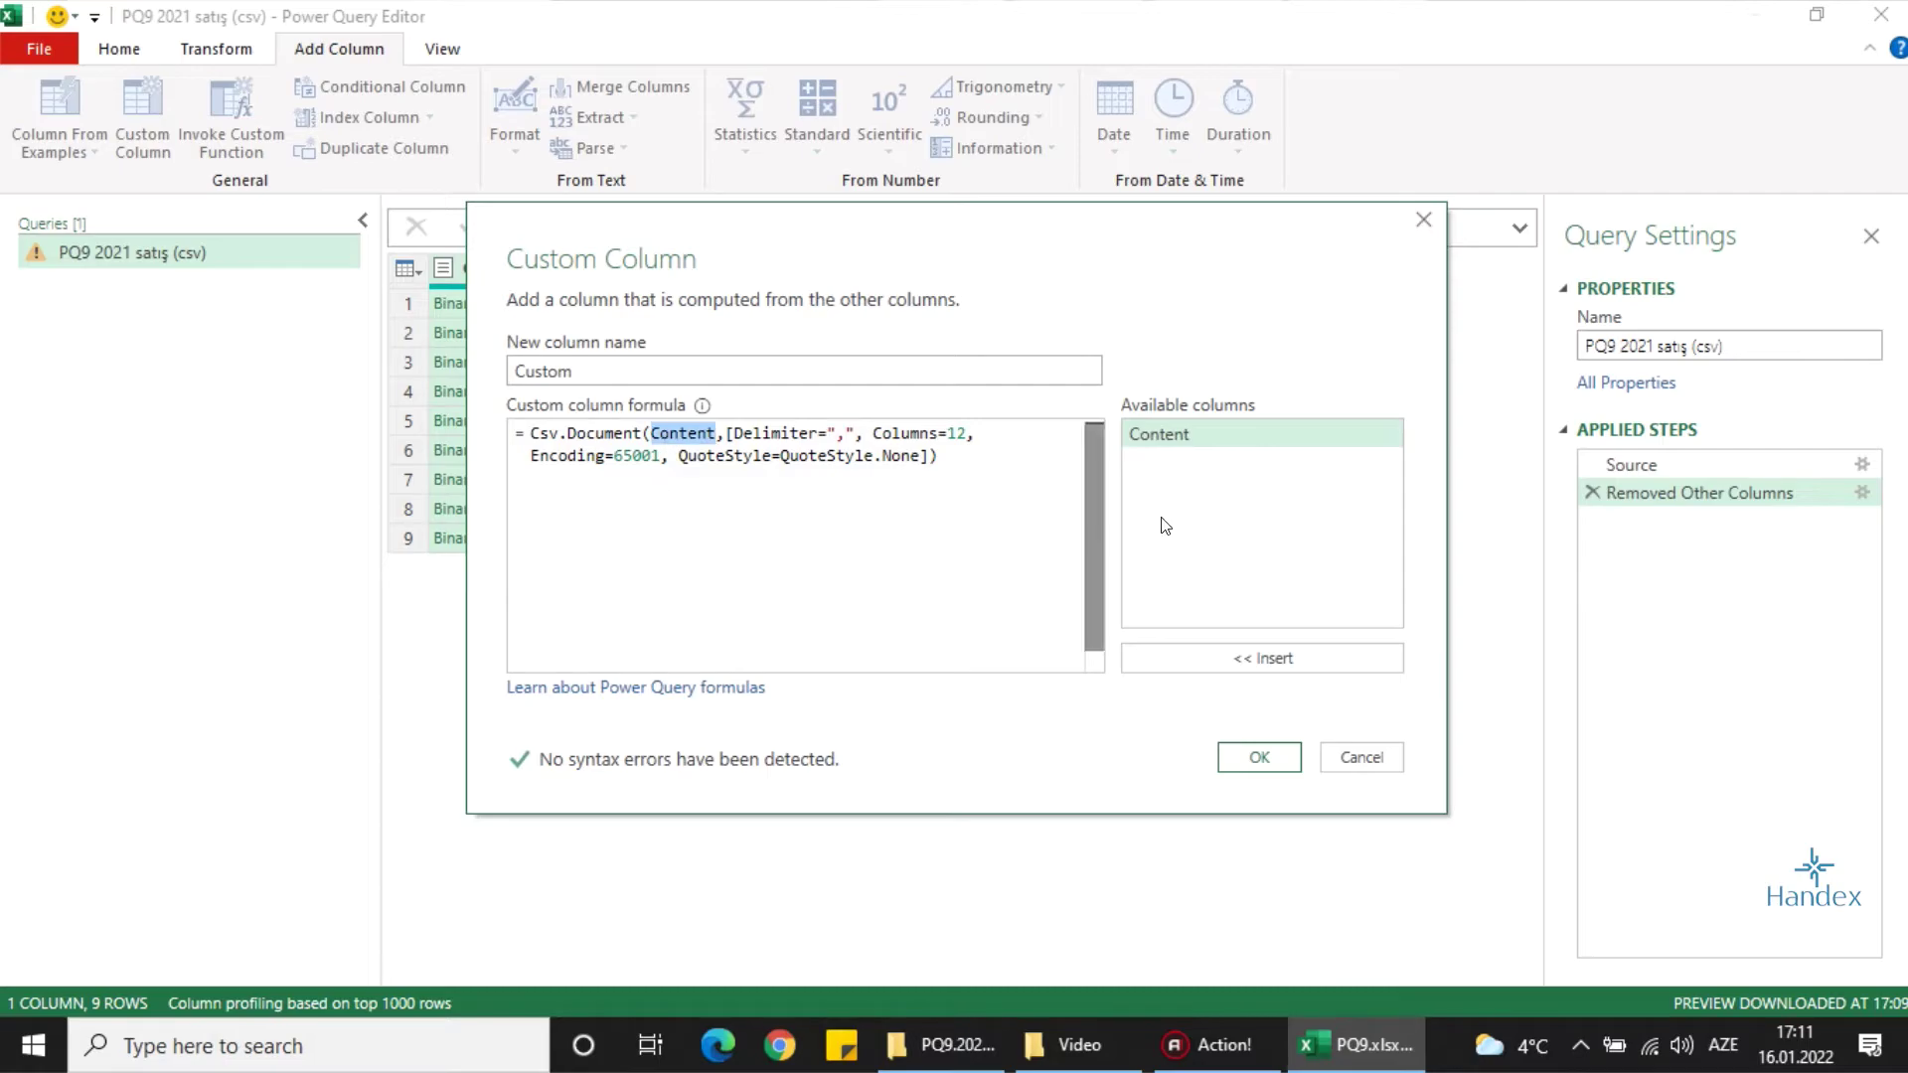
pyautogui.doubleClick(1179, 437)
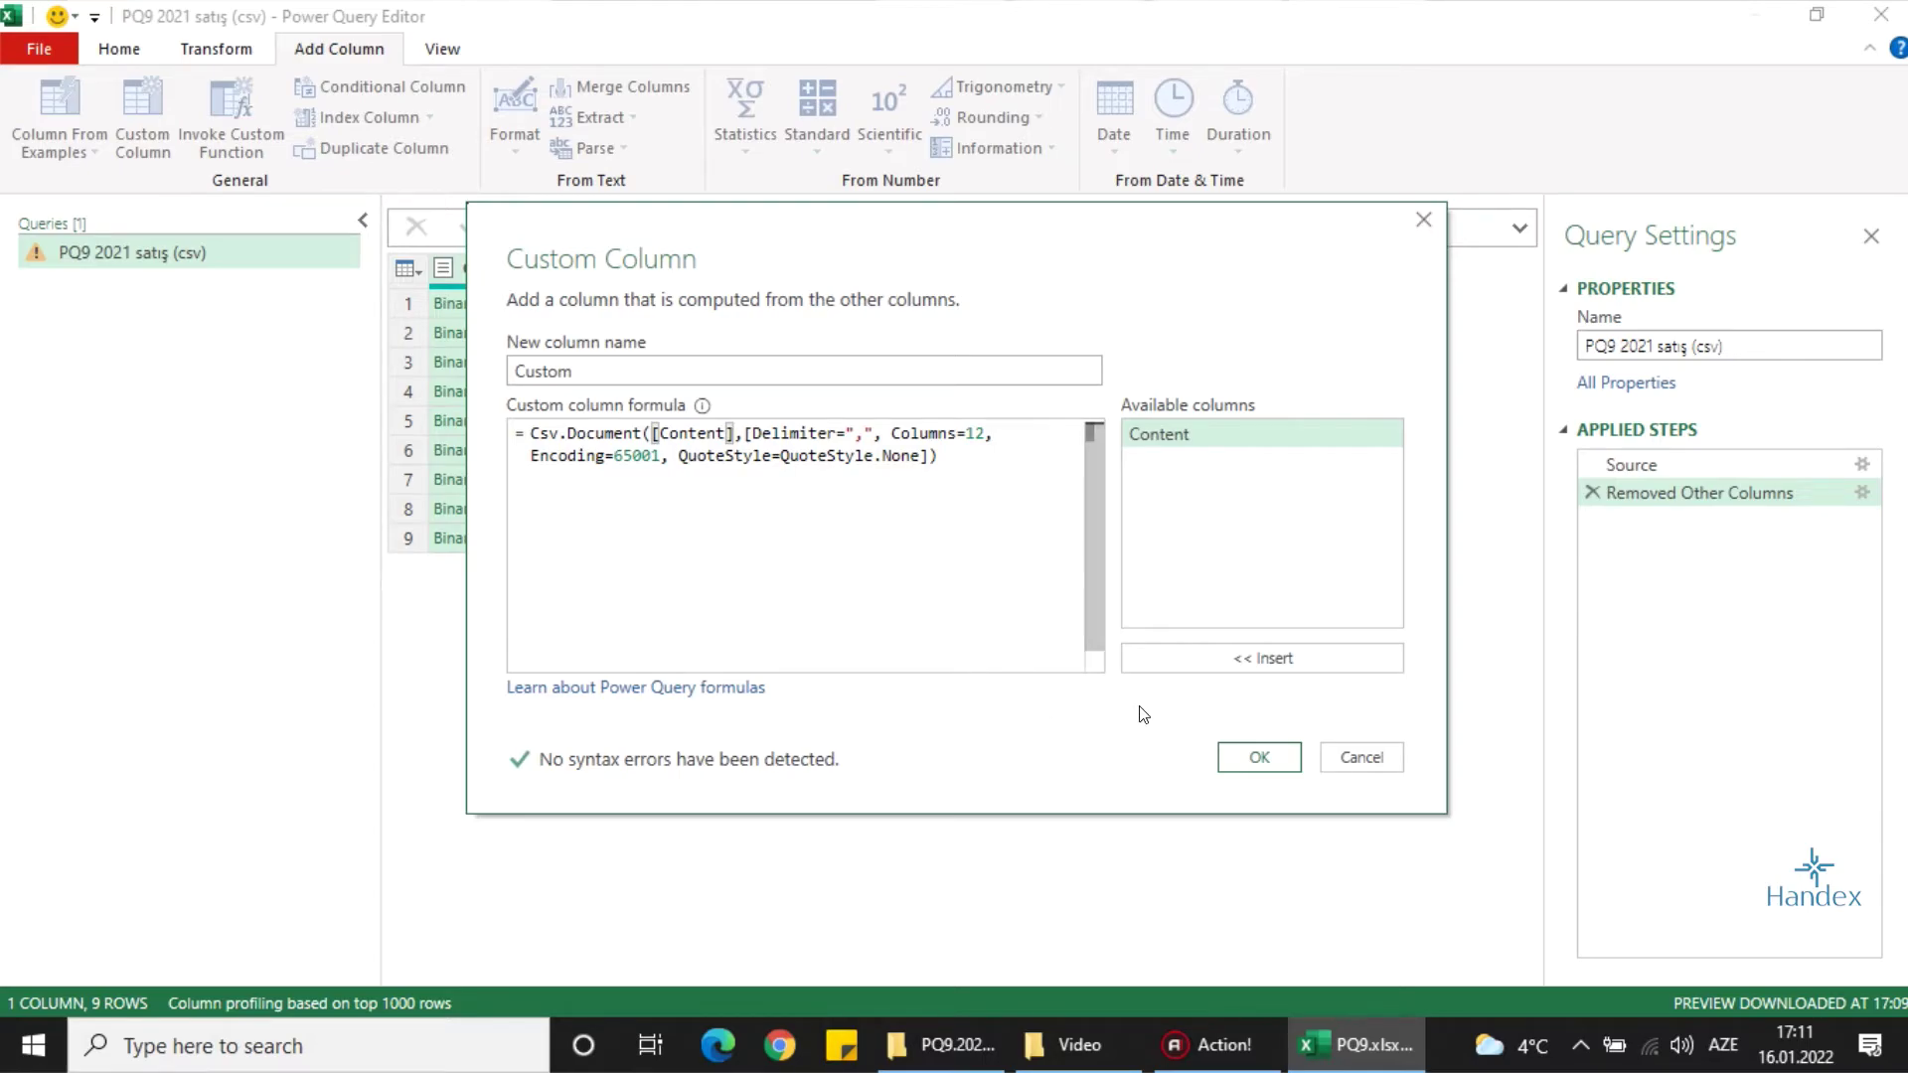
pyautogui.click(1262, 757)
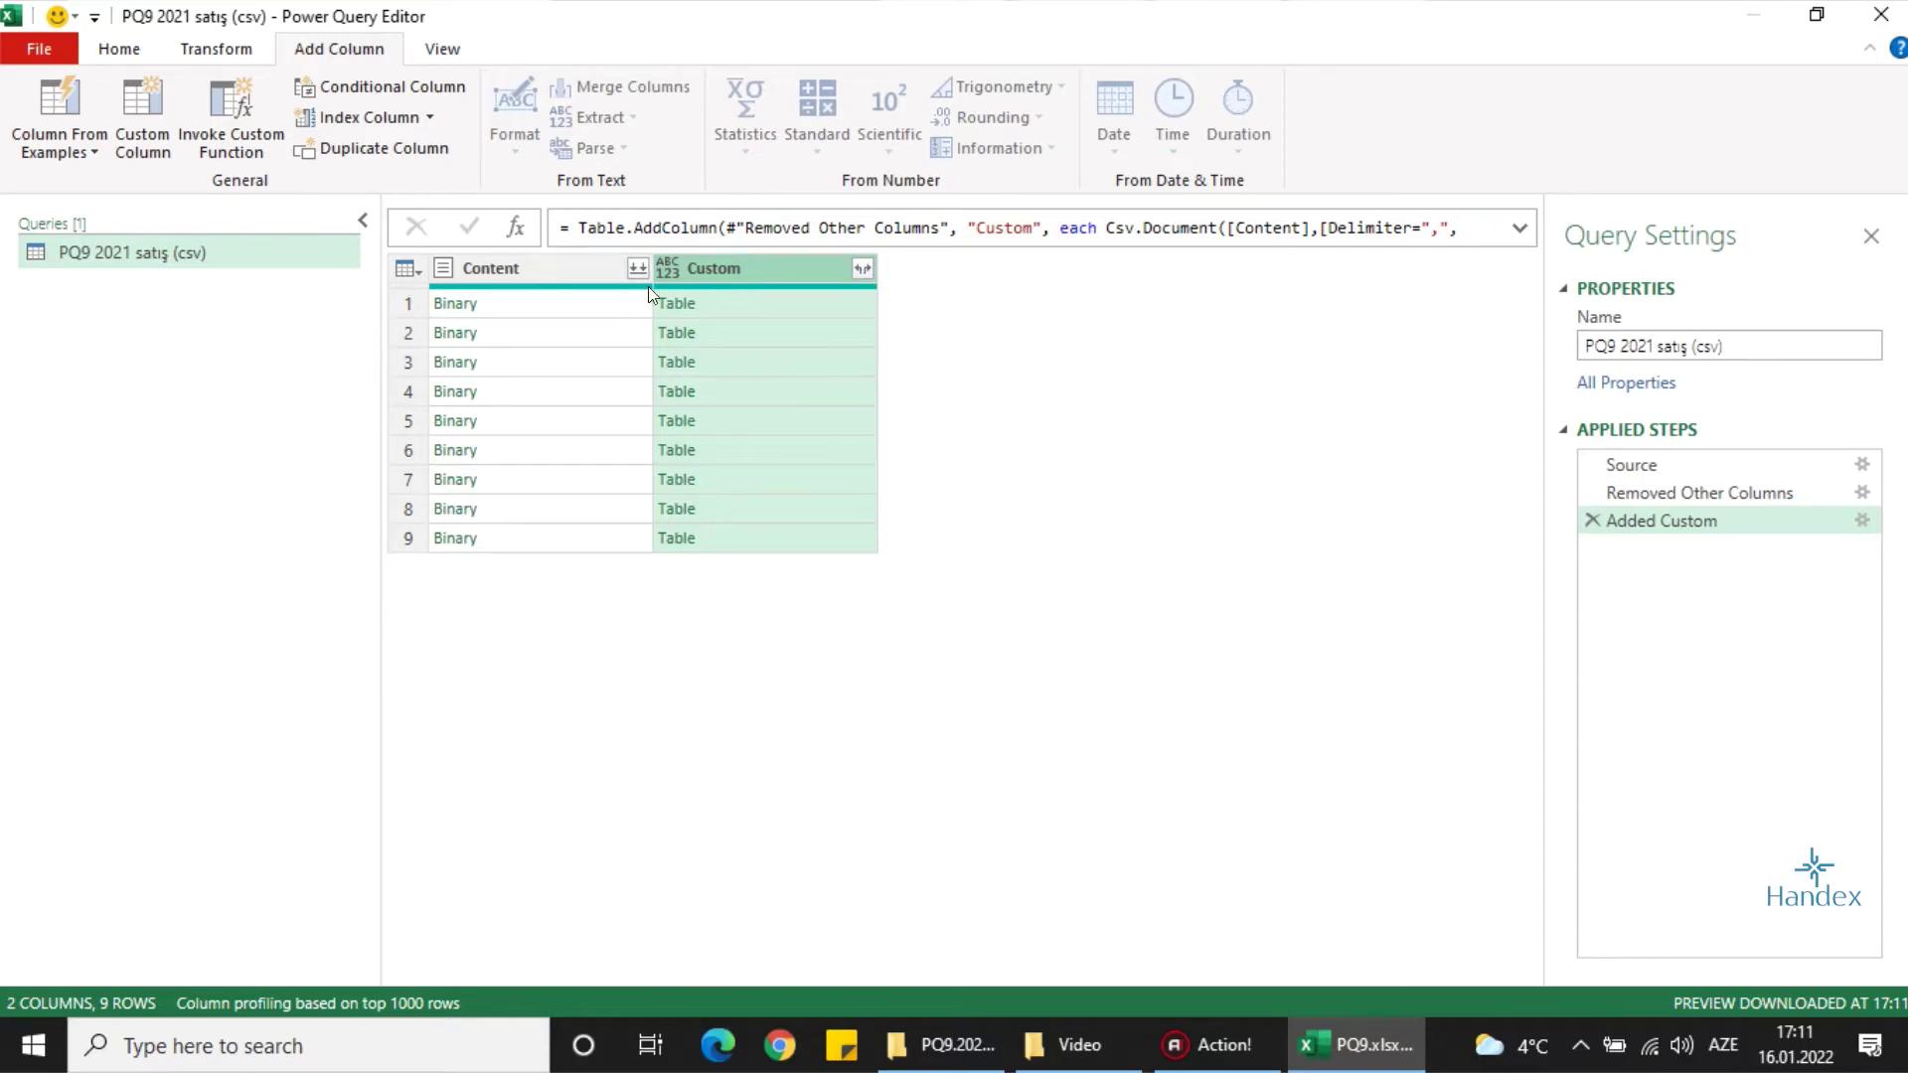
# Remove the Content column and expand Custom into Column1 through Column12
pyautogui.rightClick(586, 279)
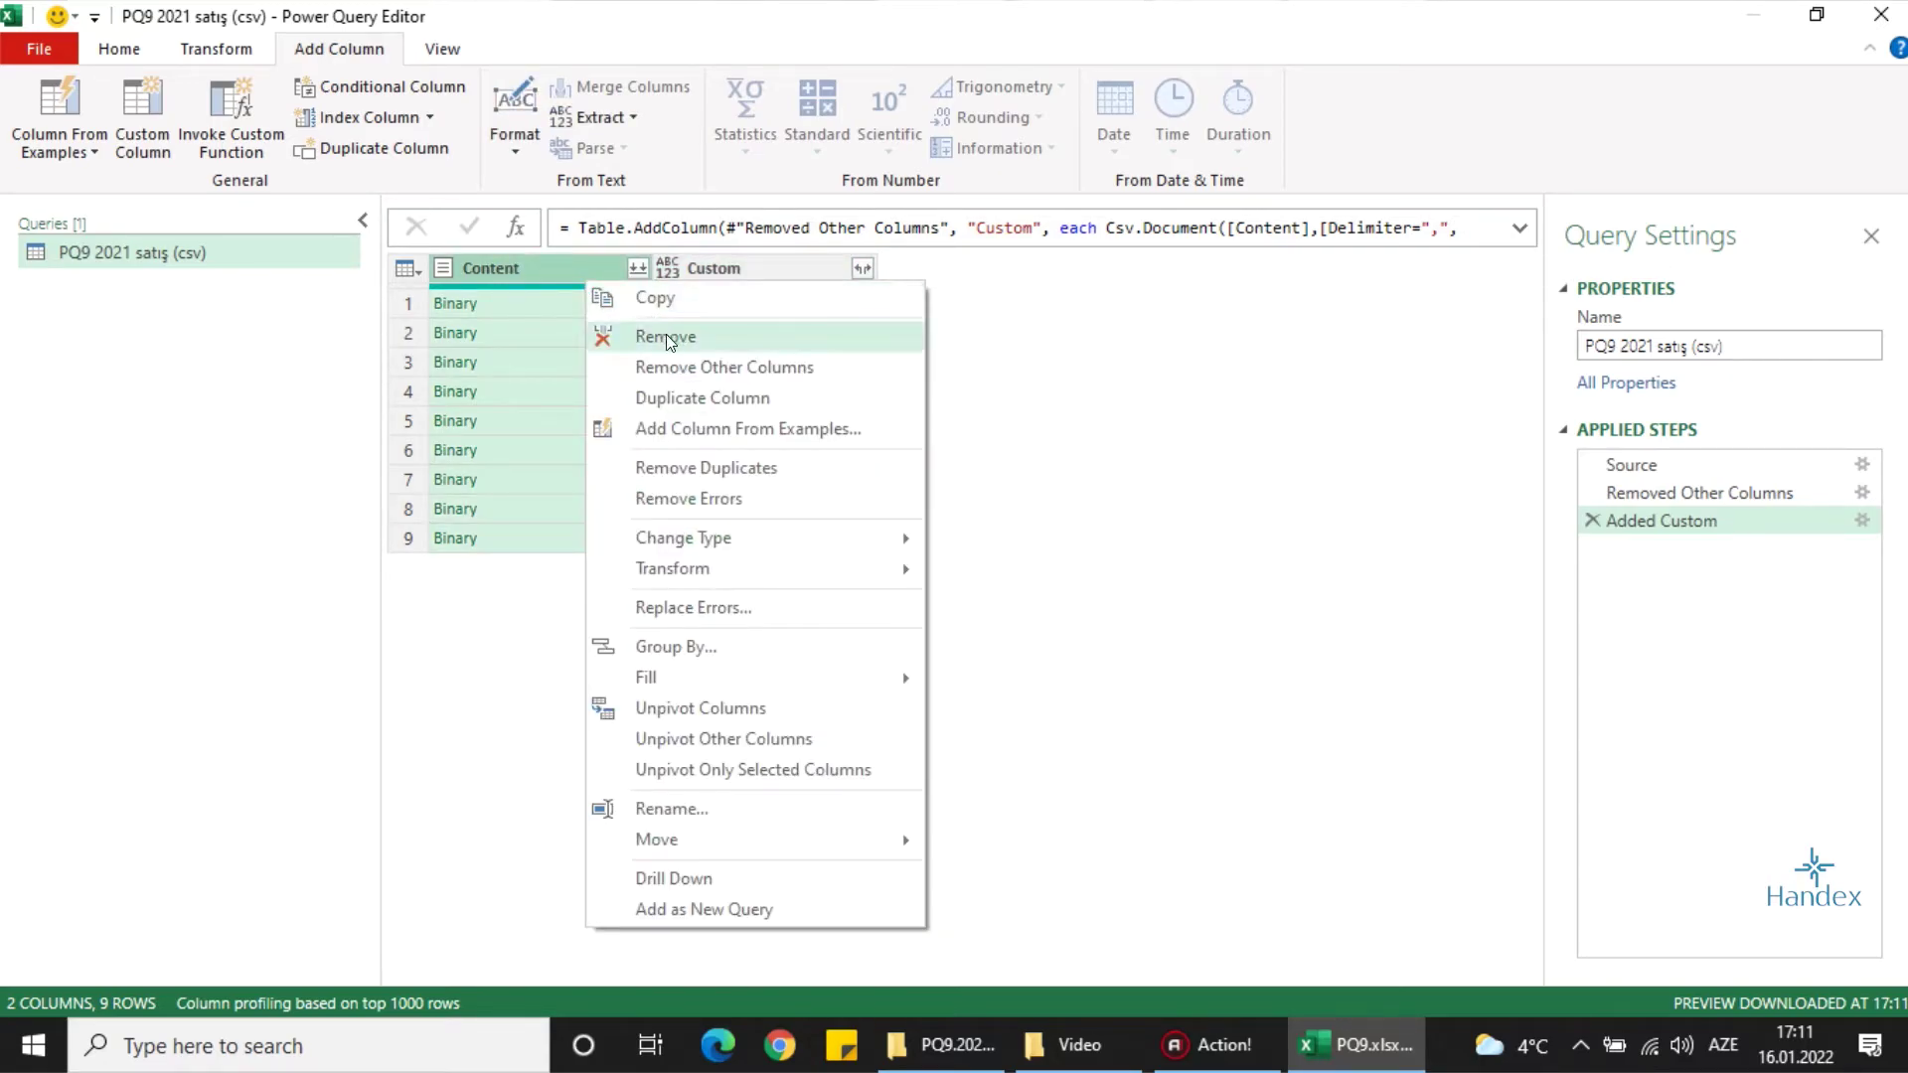
pyautogui.click(664, 336)
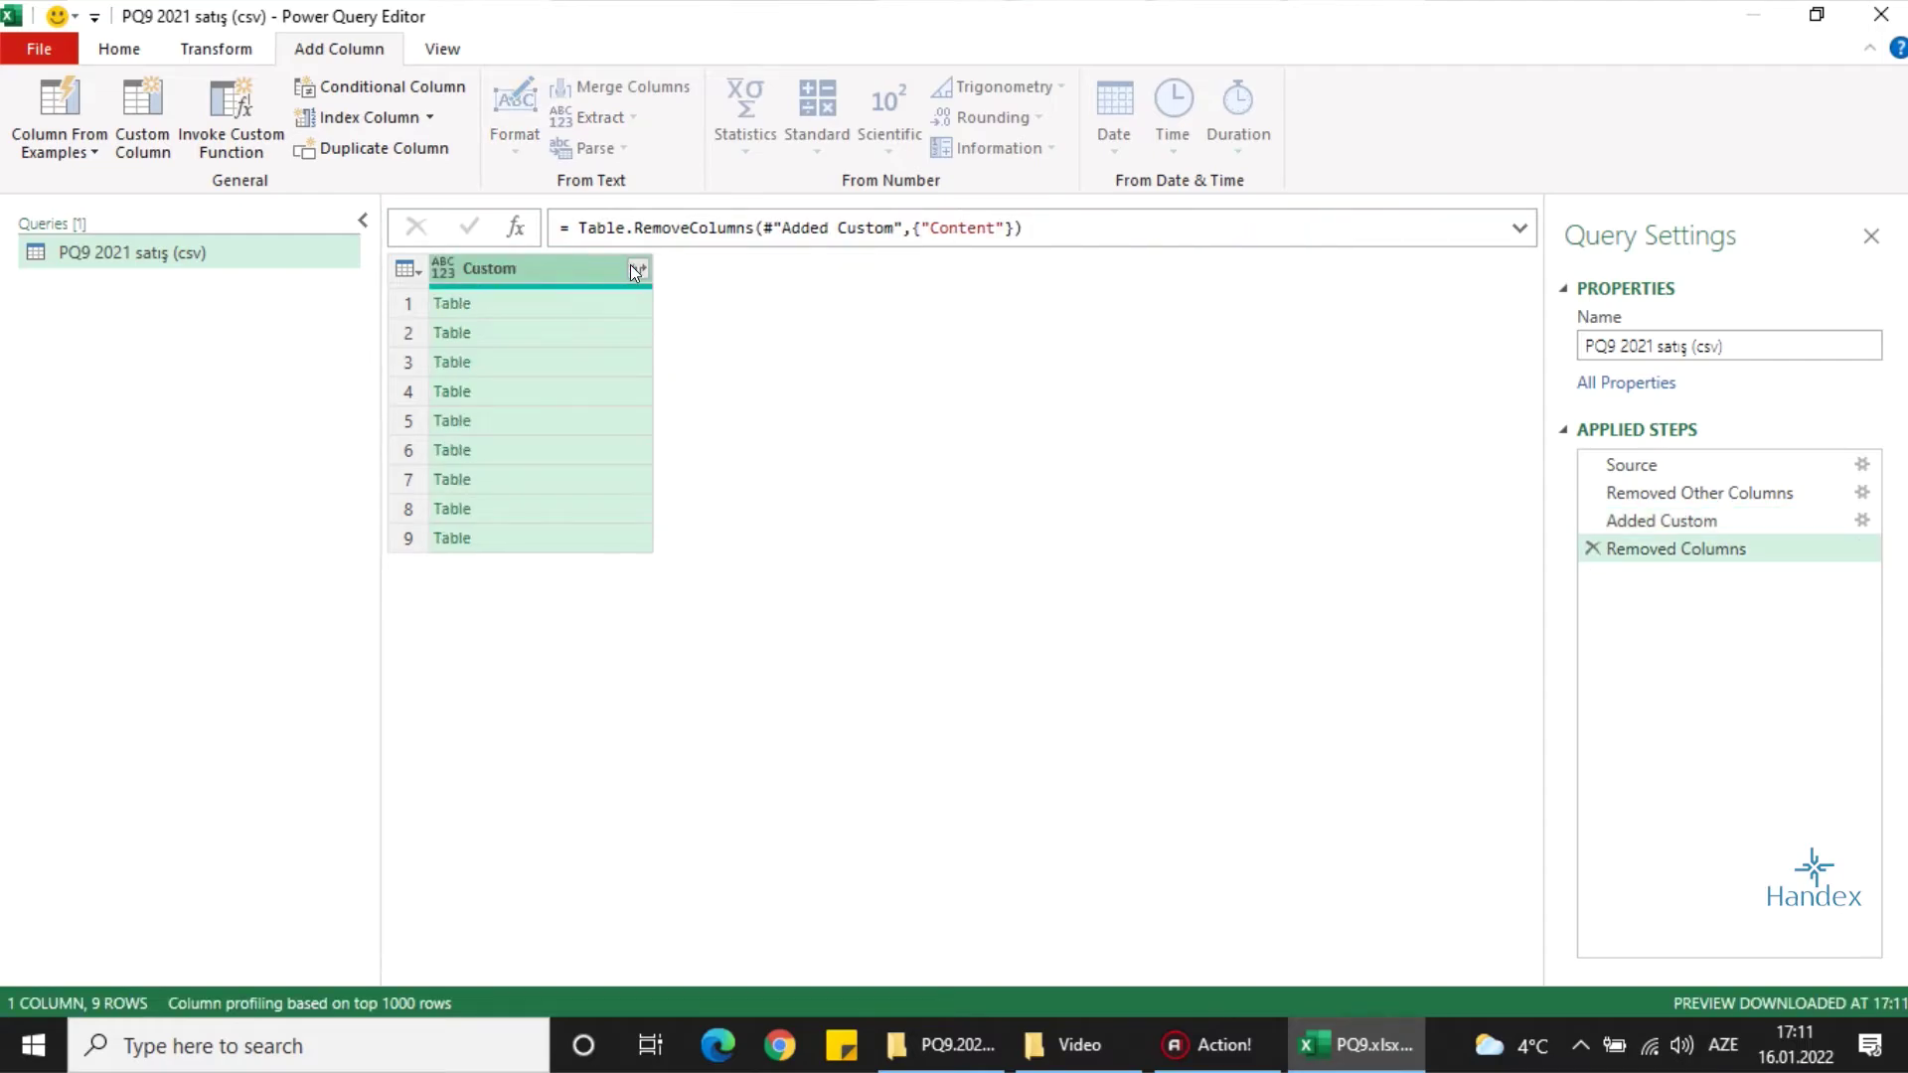
pyautogui.click(632, 267)
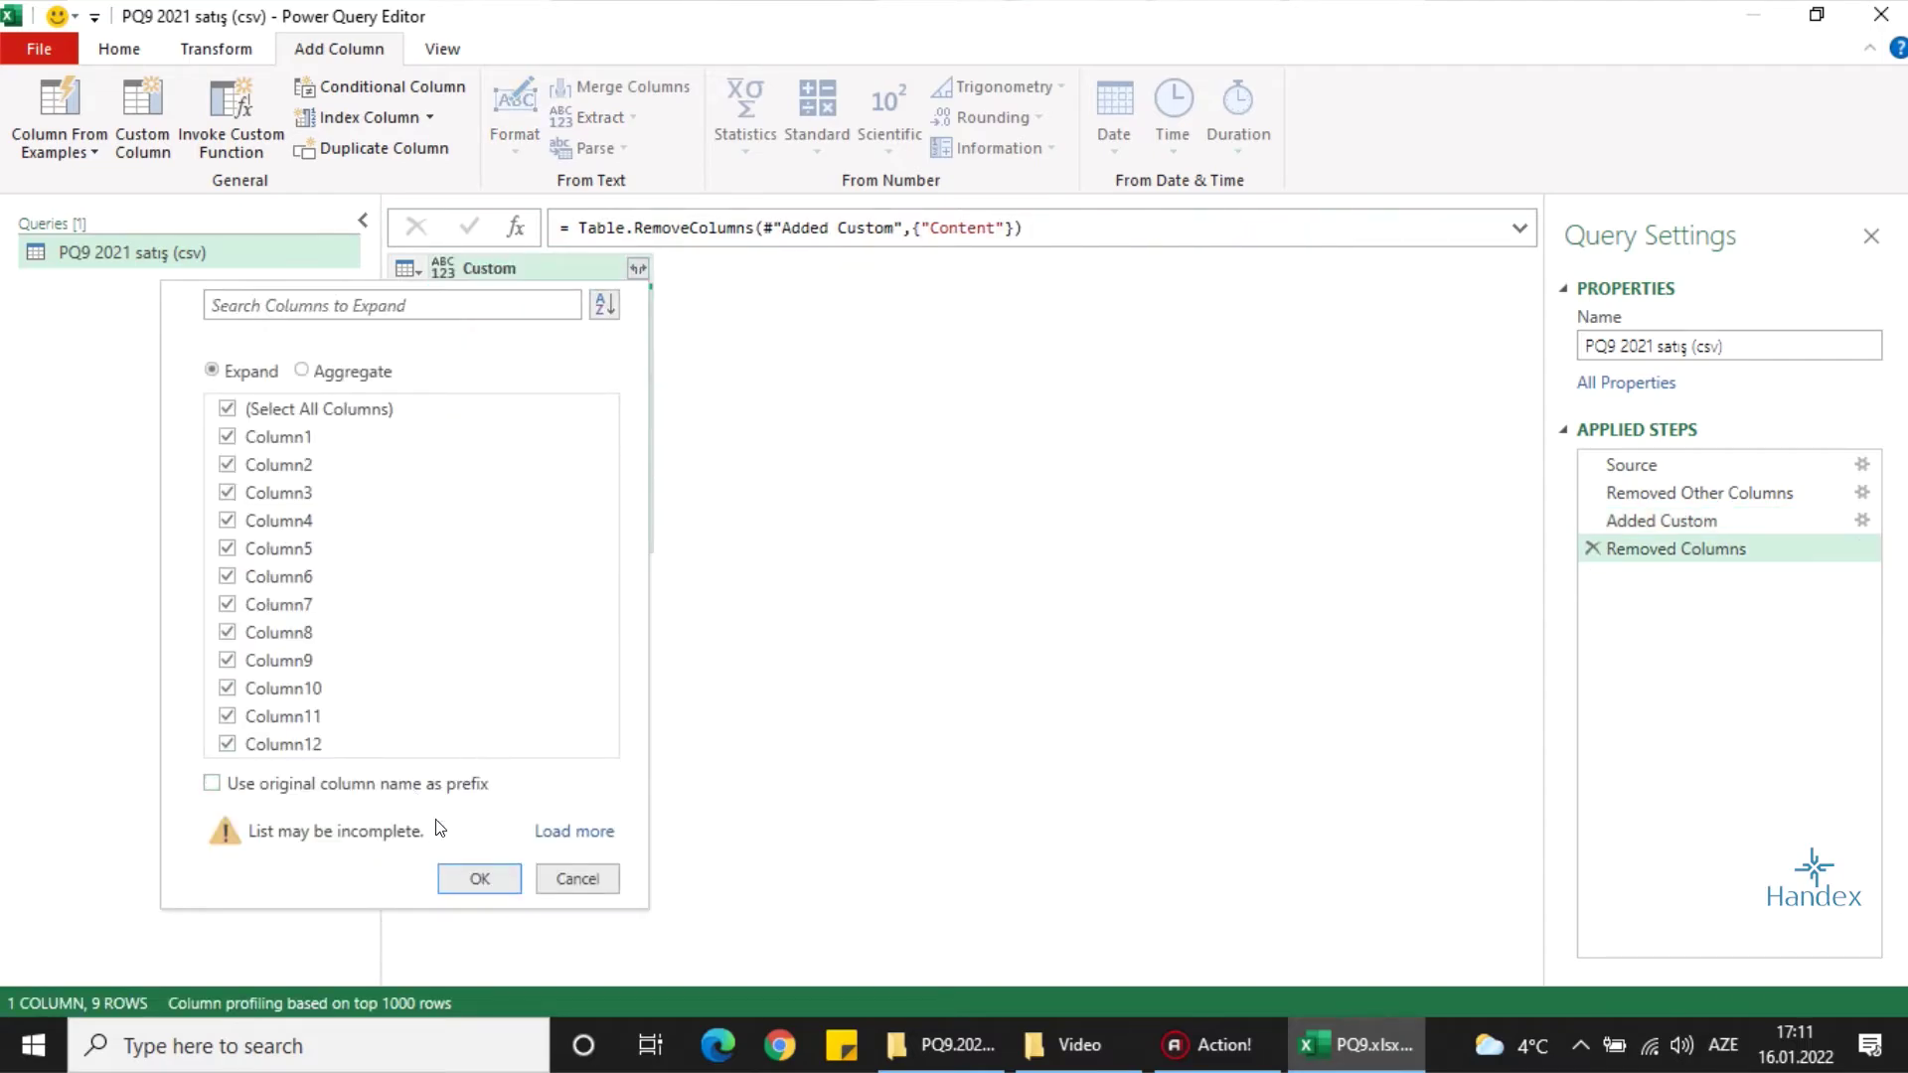
pyautogui.click(478, 878)
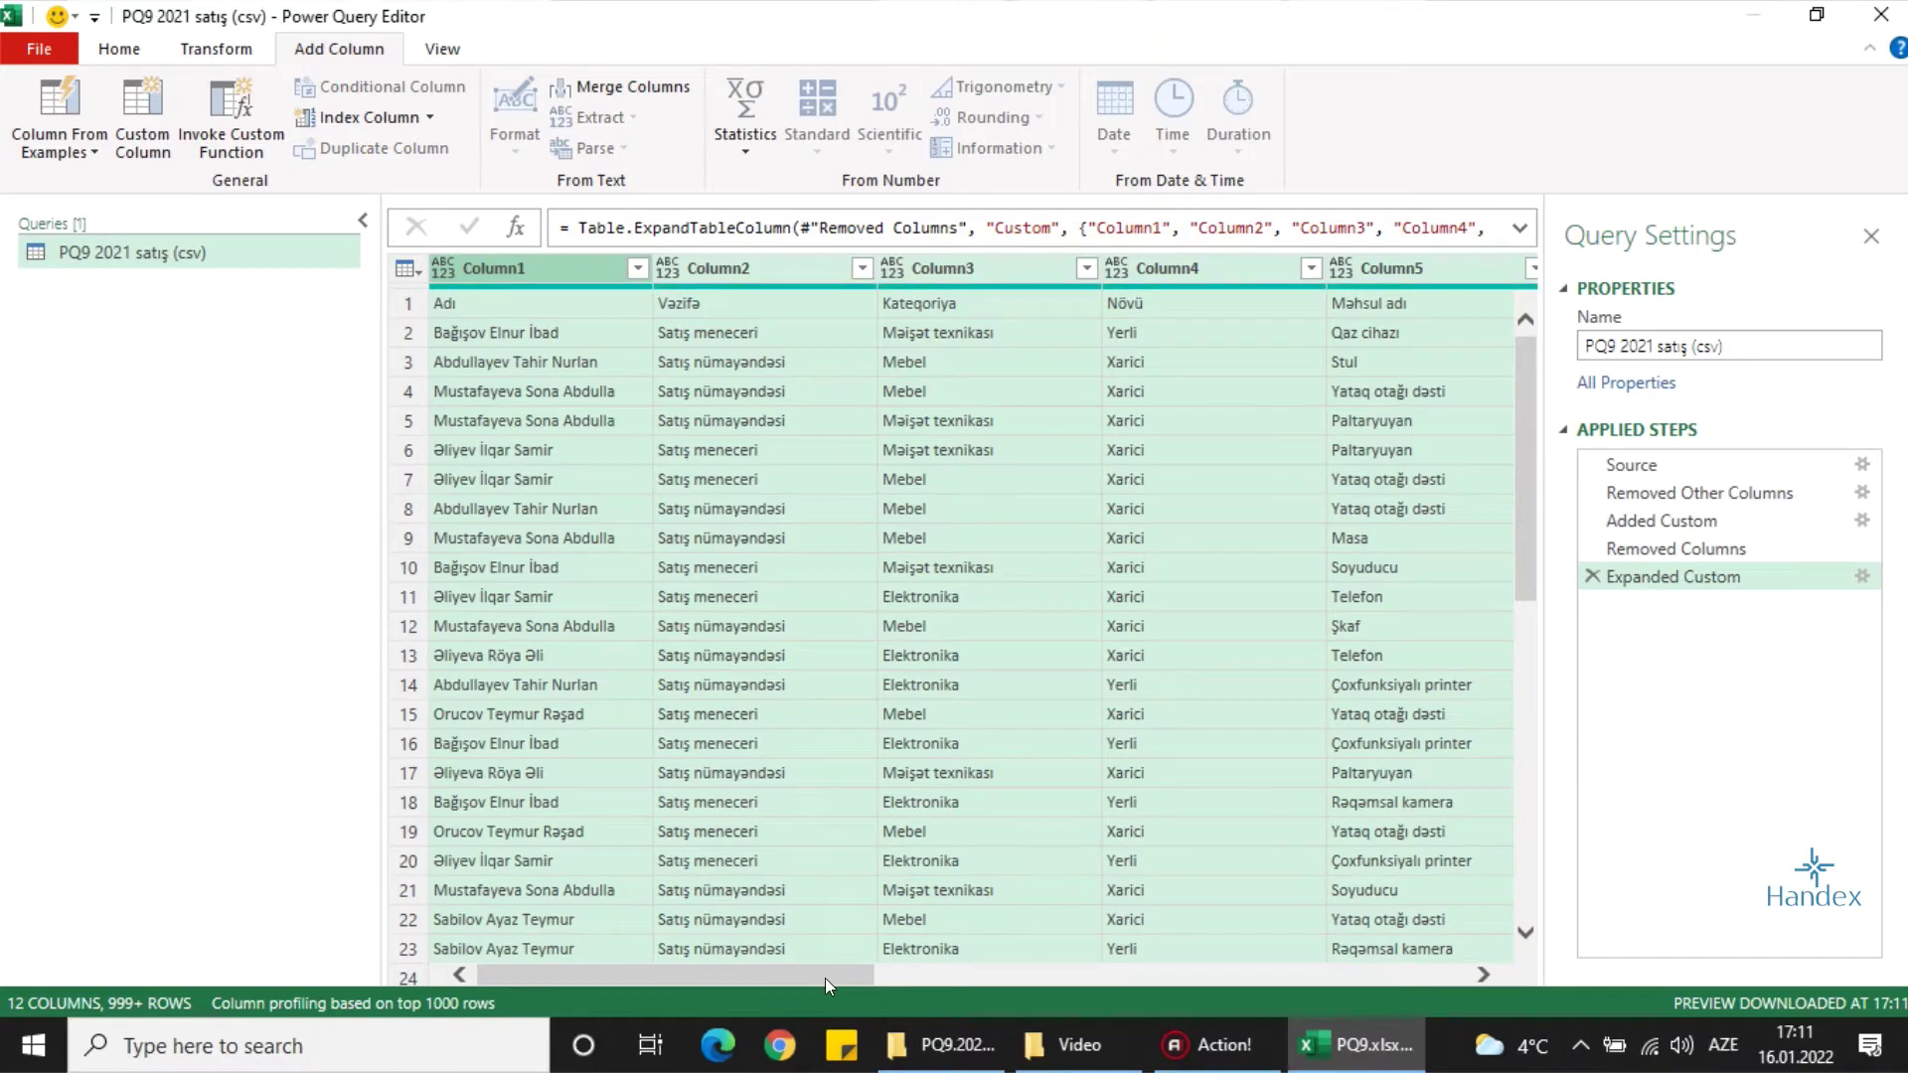
pyautogui.moveTo(825, 978); pyautogui.dragTo(1014, 965)
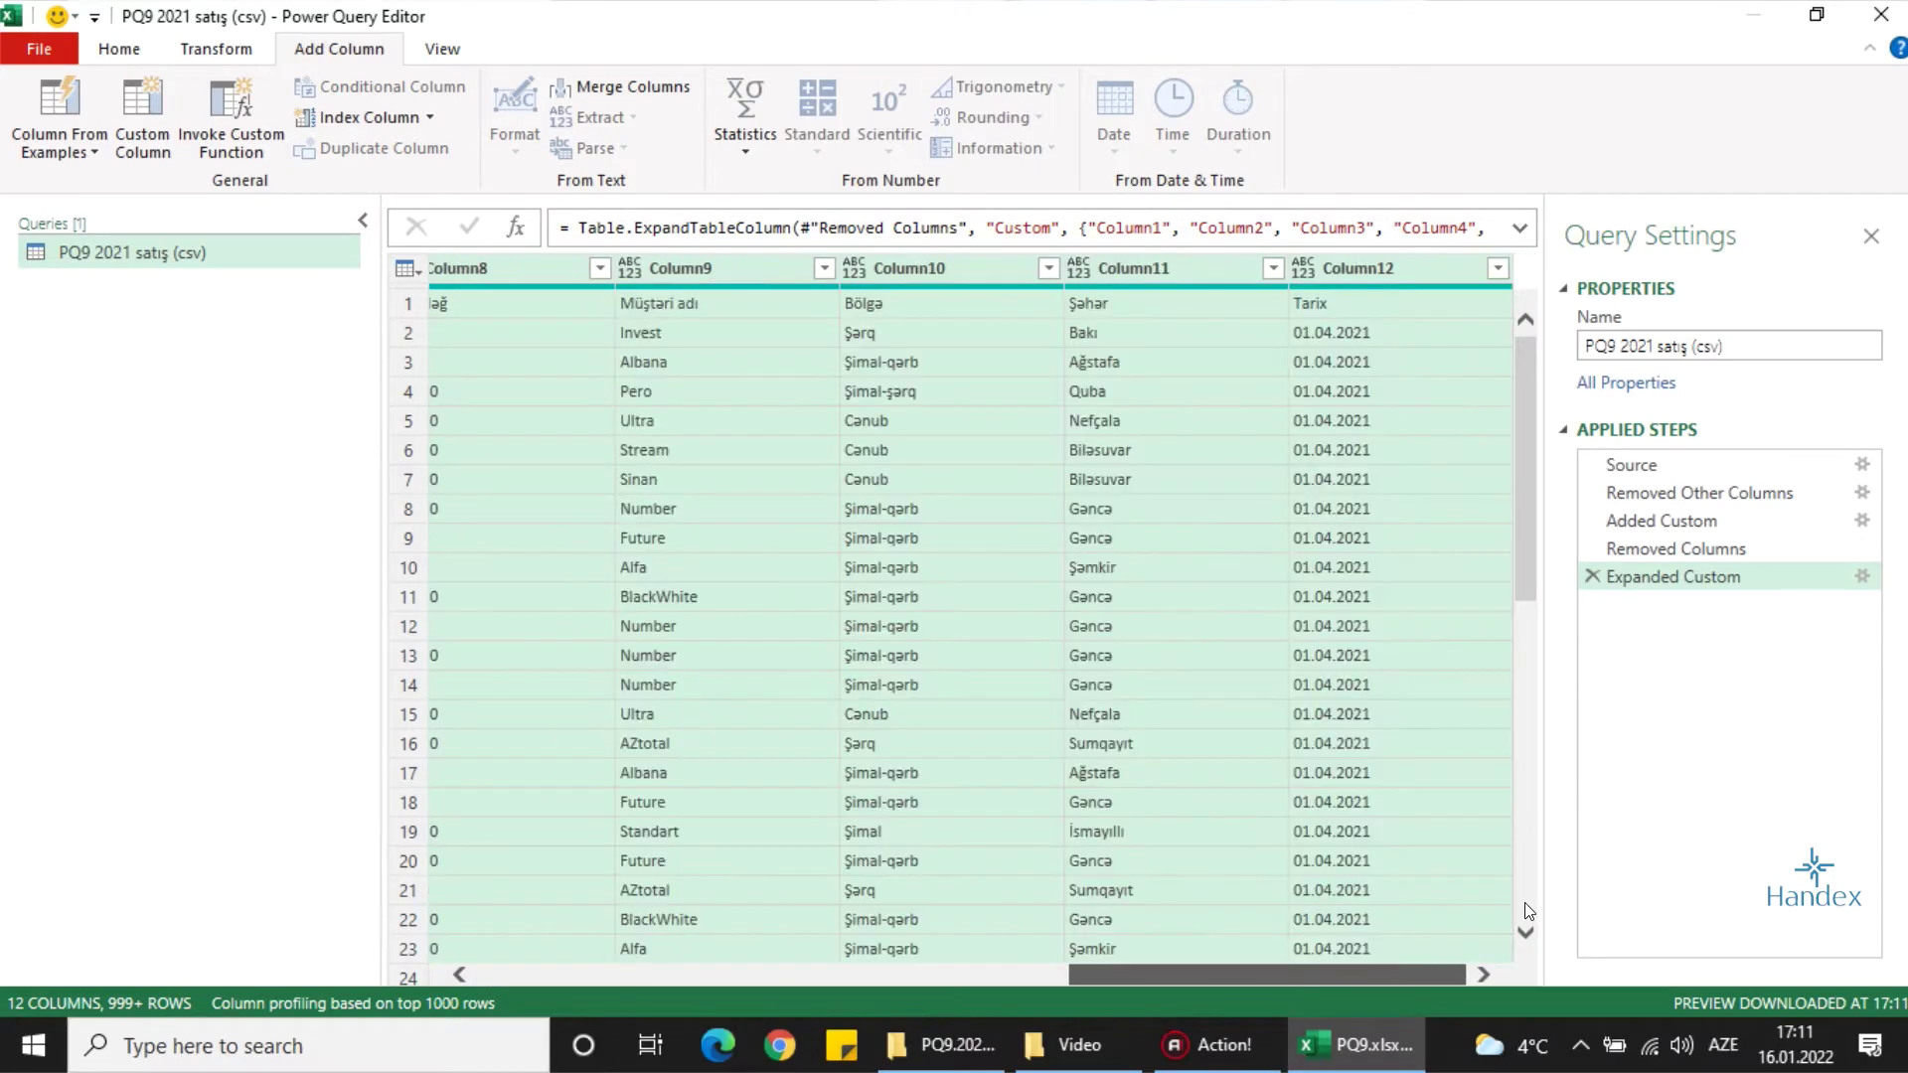
pyautogui.click(701, 567)
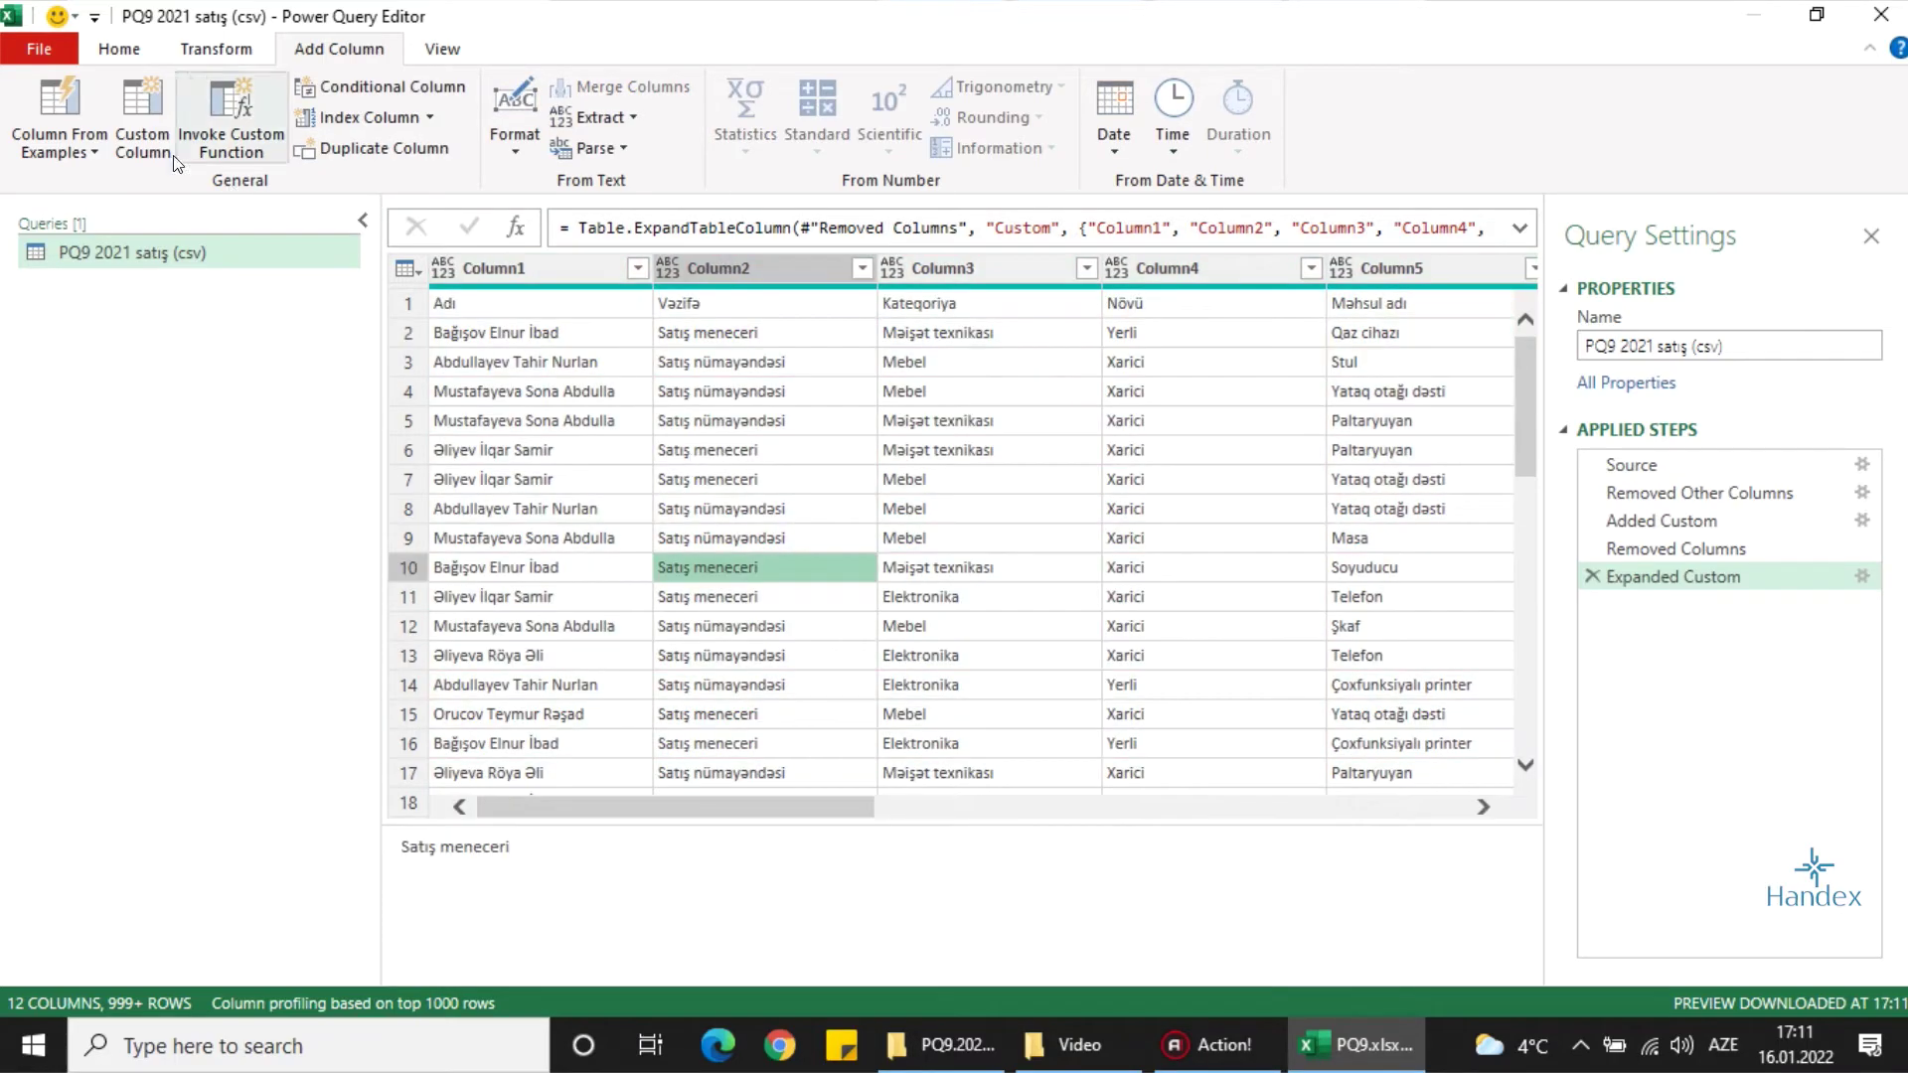
pyautogui.click(209, 55)
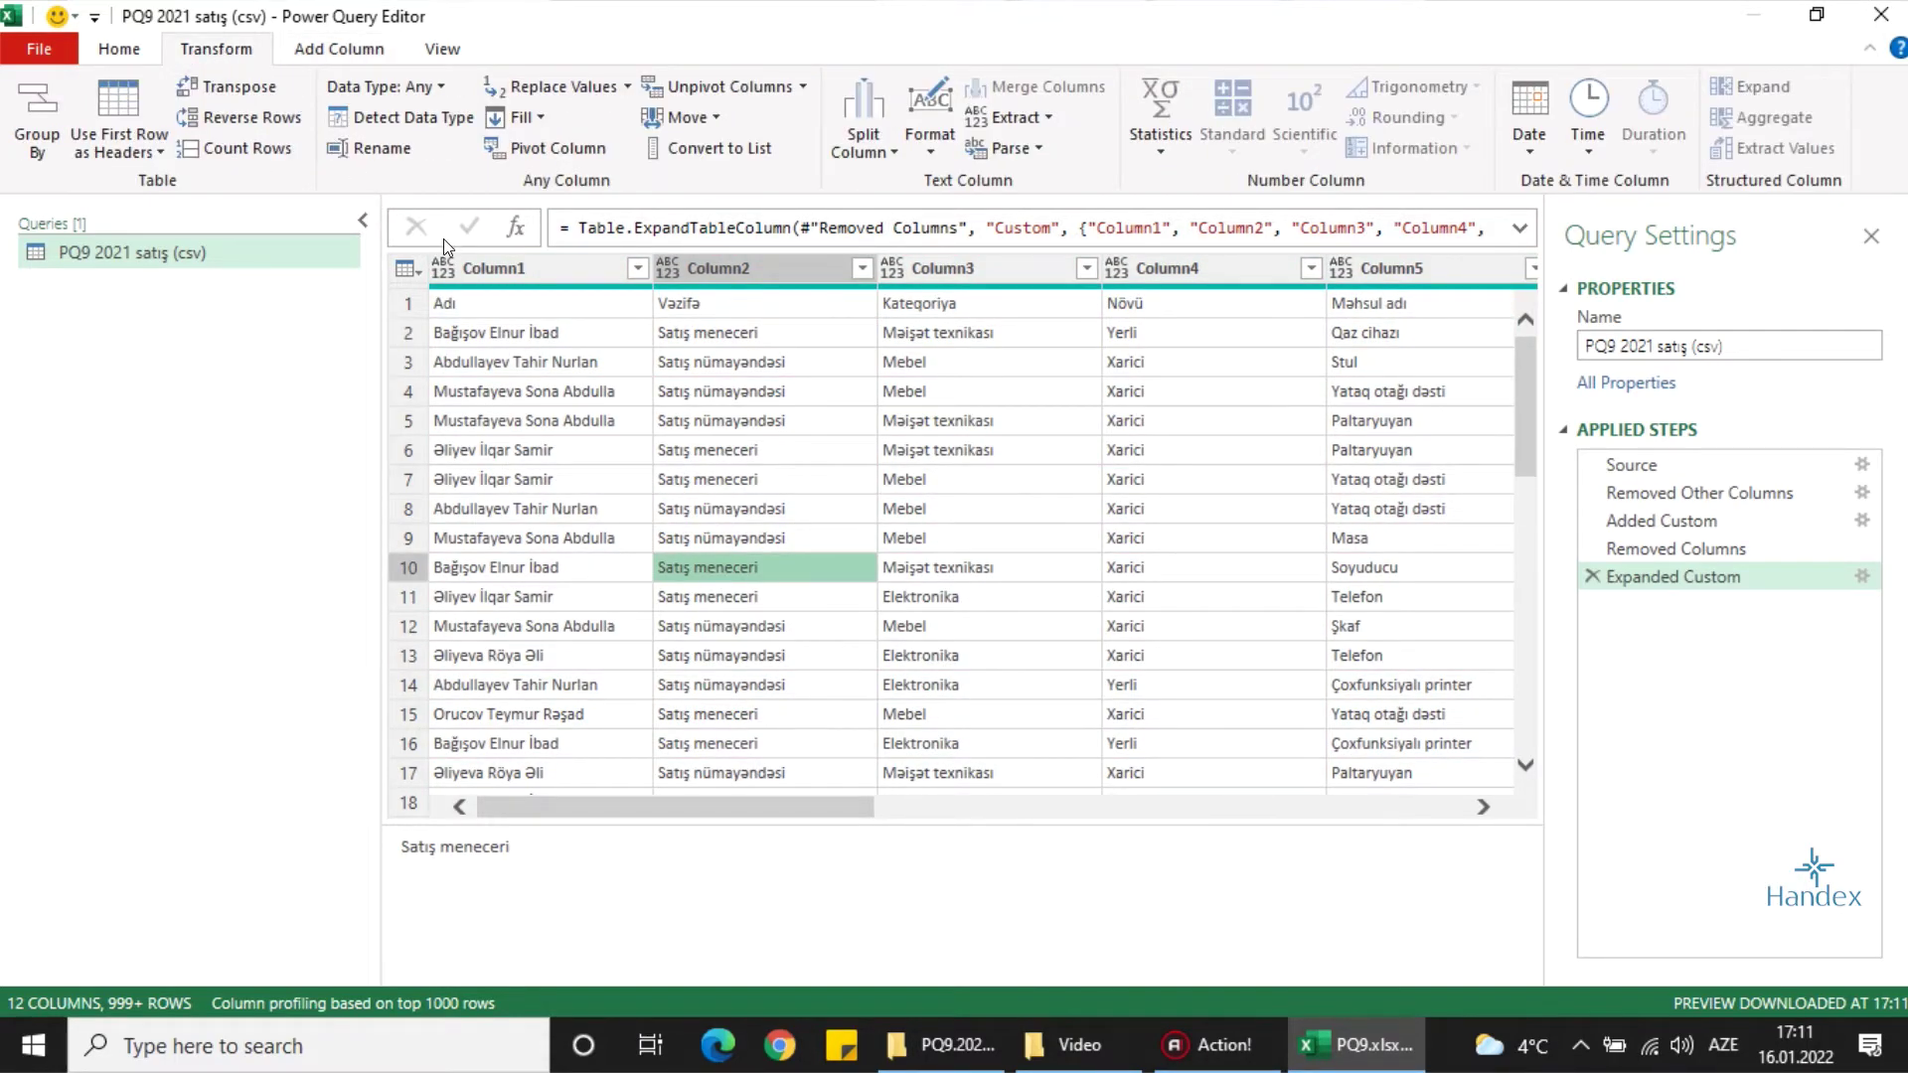
pyautogui.click(117, 97)
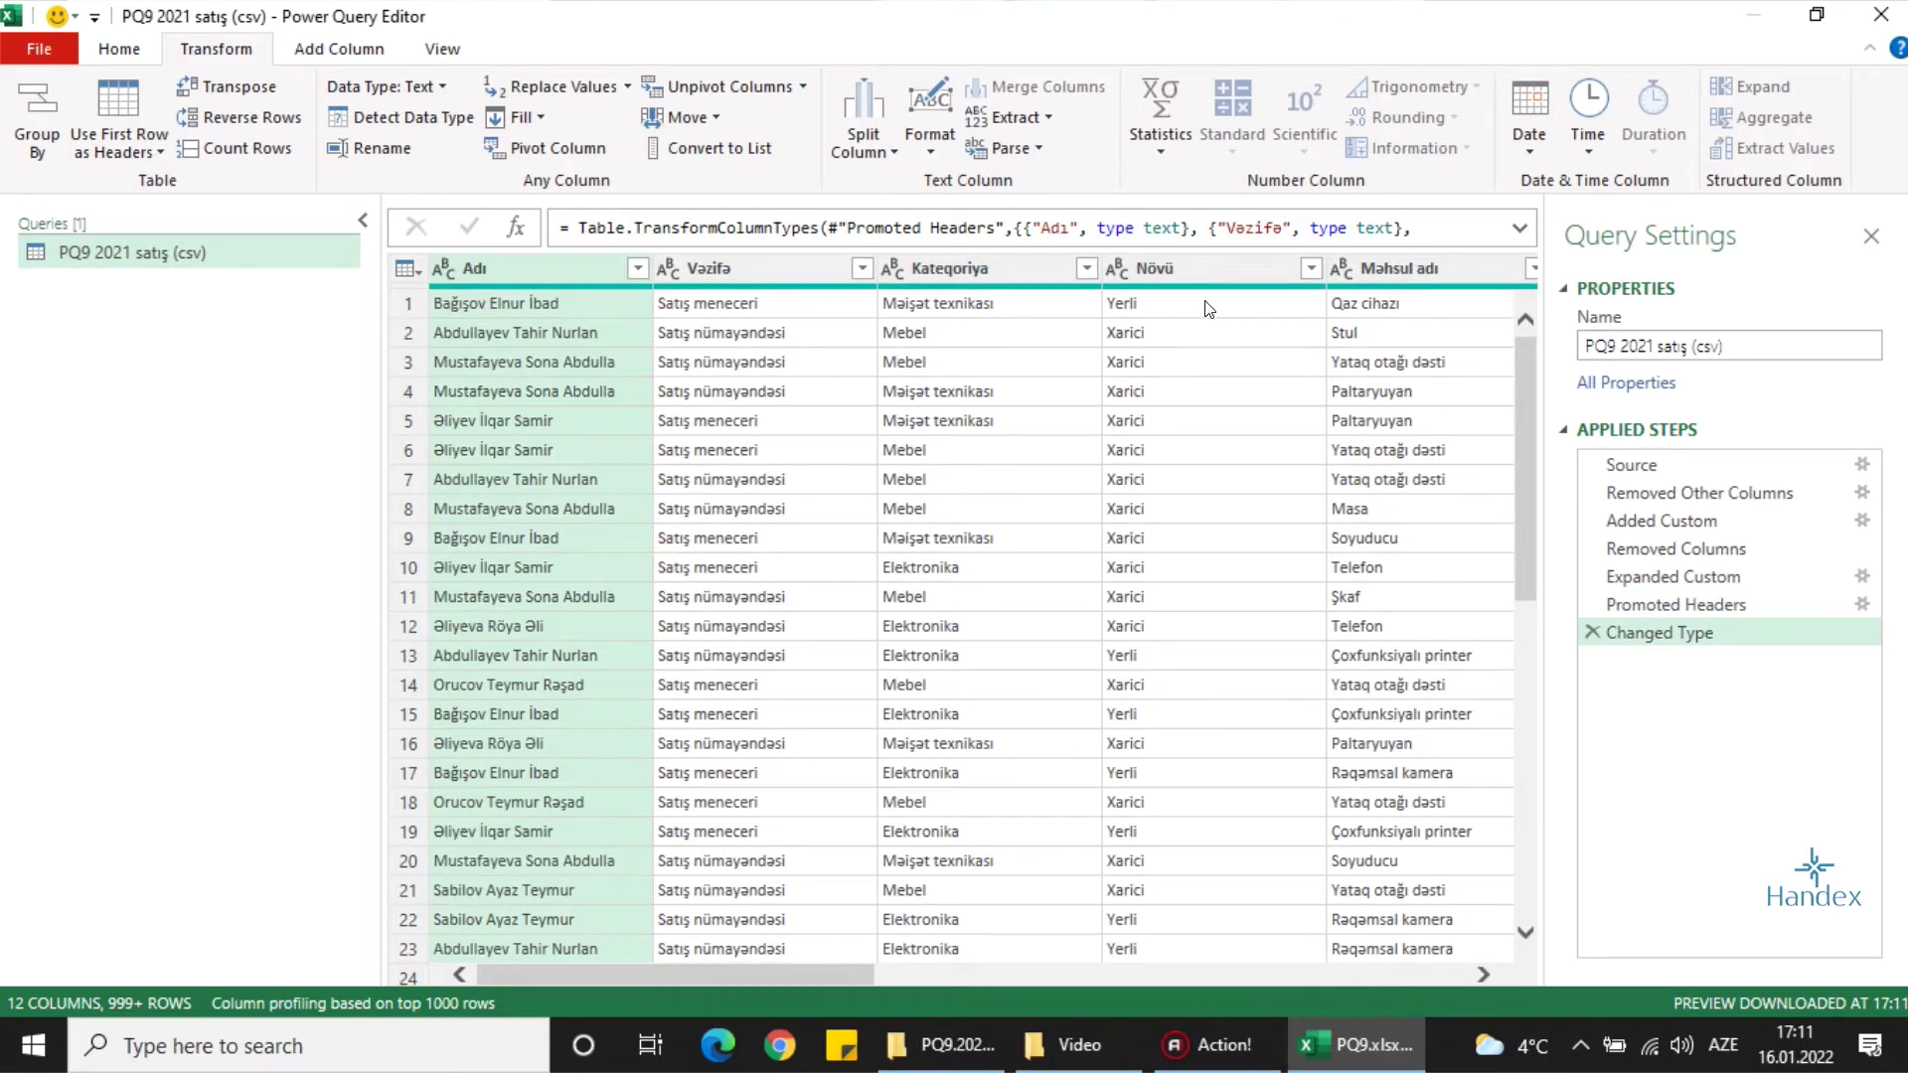
pyautogui.moveTo(805, 973); pyautogui.dragTo(1262, 956)
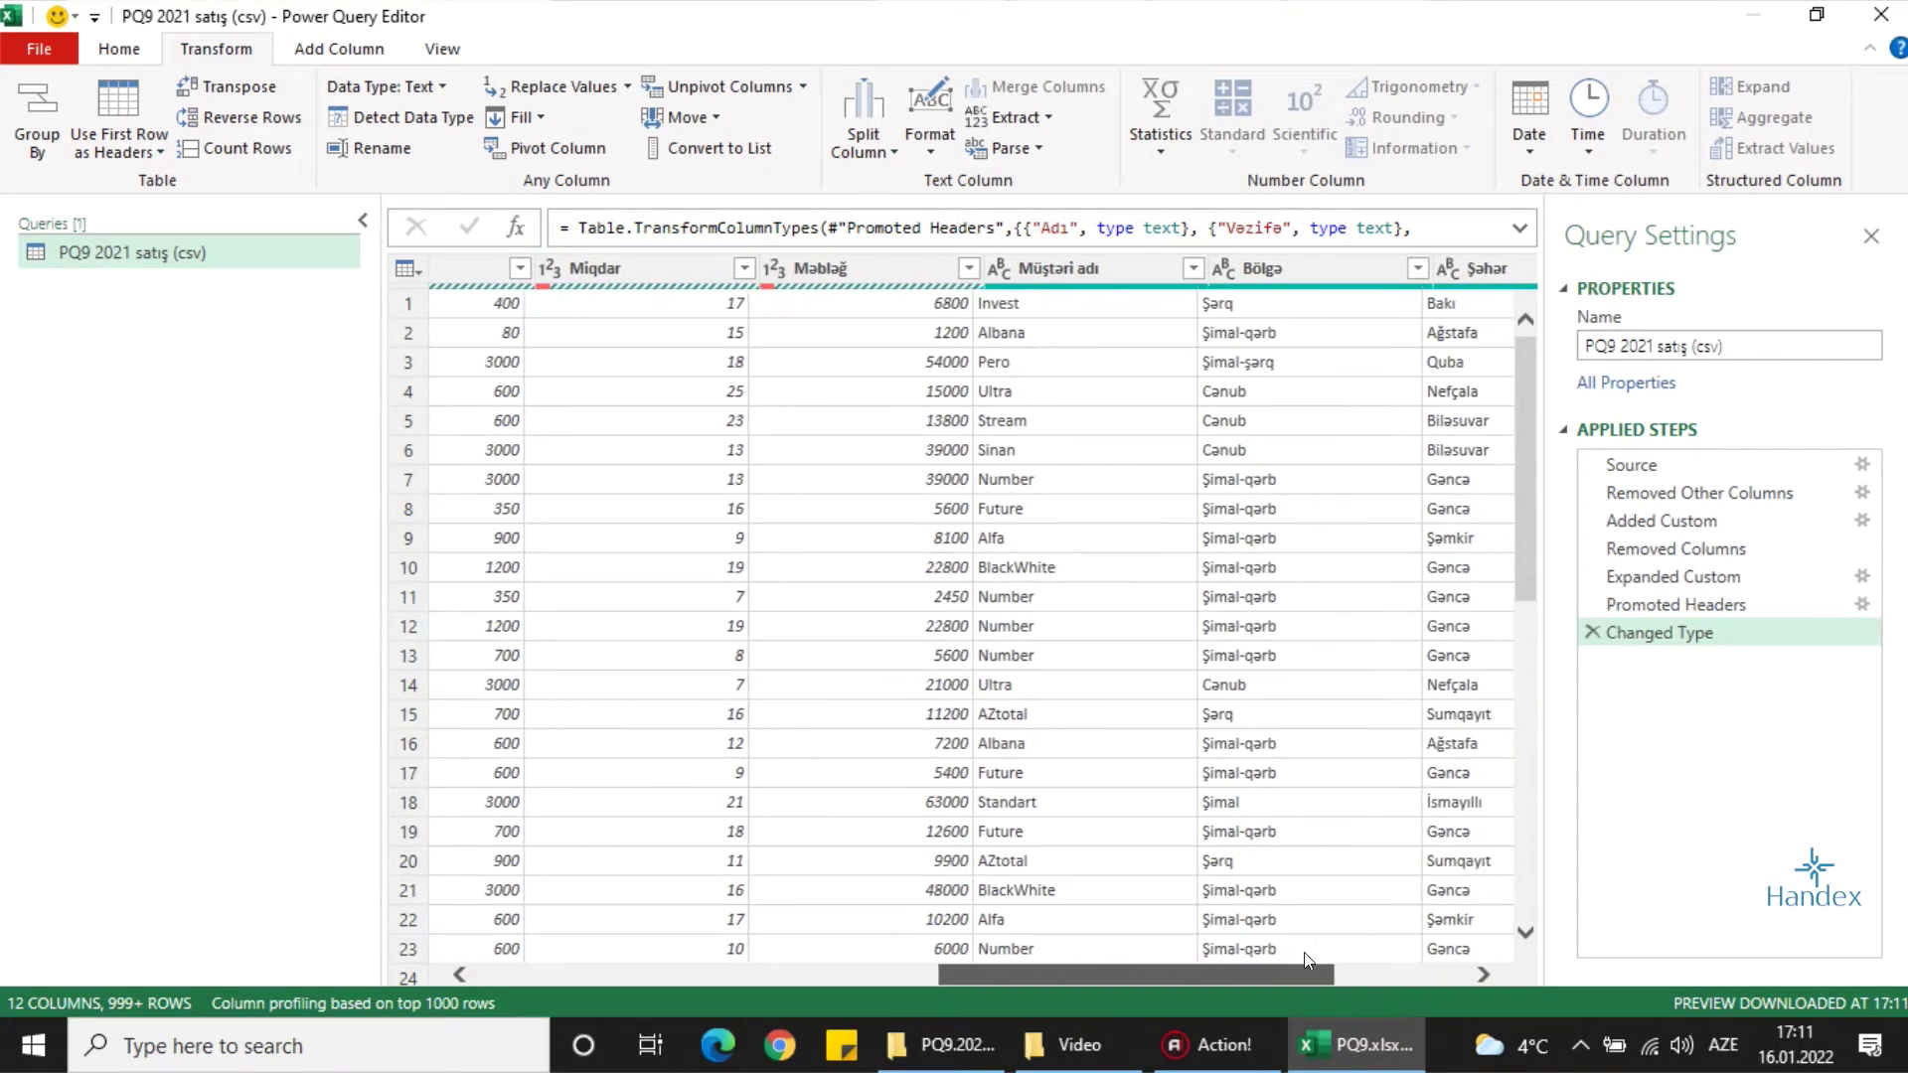
pyautogui.moveTo(1262, 956)
pyautogui.mouseDown()
pyautogui.moveTo(1469, 929)
pyautogui.moveTo(1289, 924)
pyautogui.mouseUp()
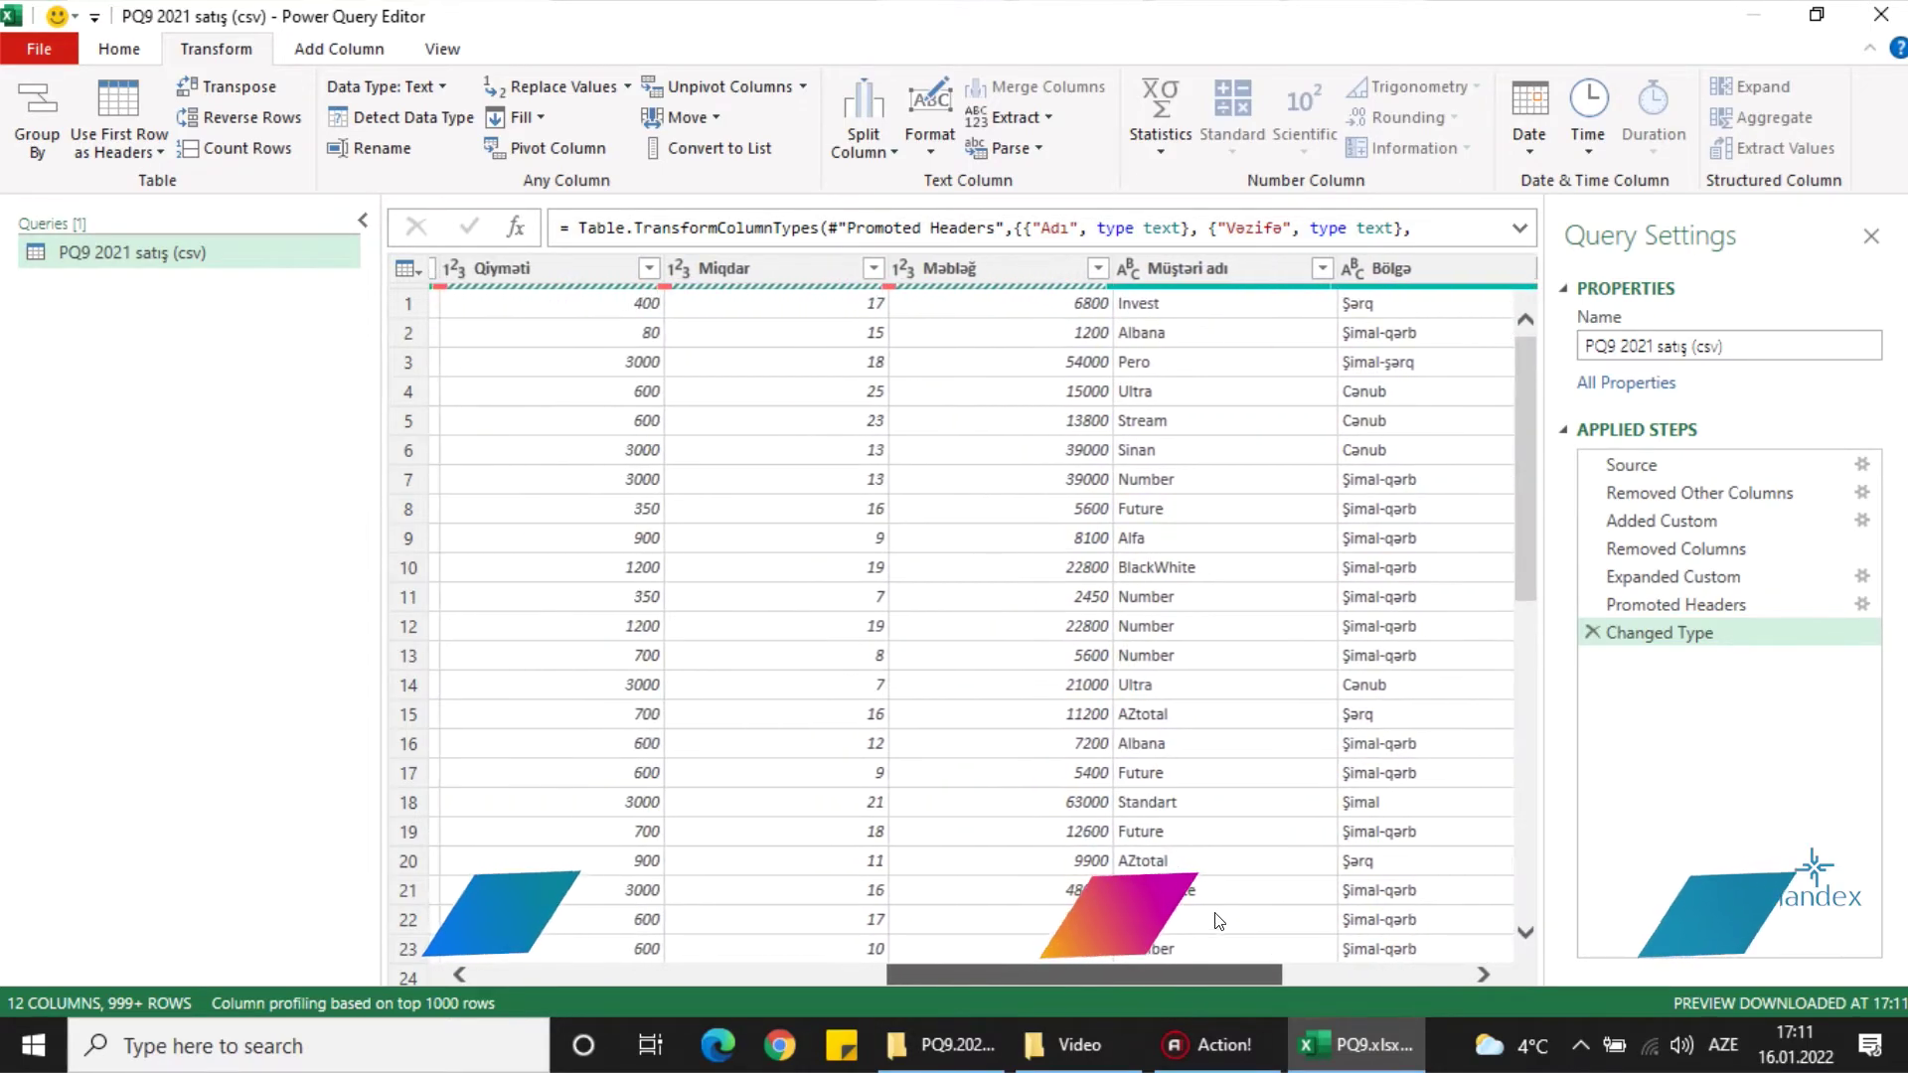
pyautogui.hscroll(1, 1289, 924)
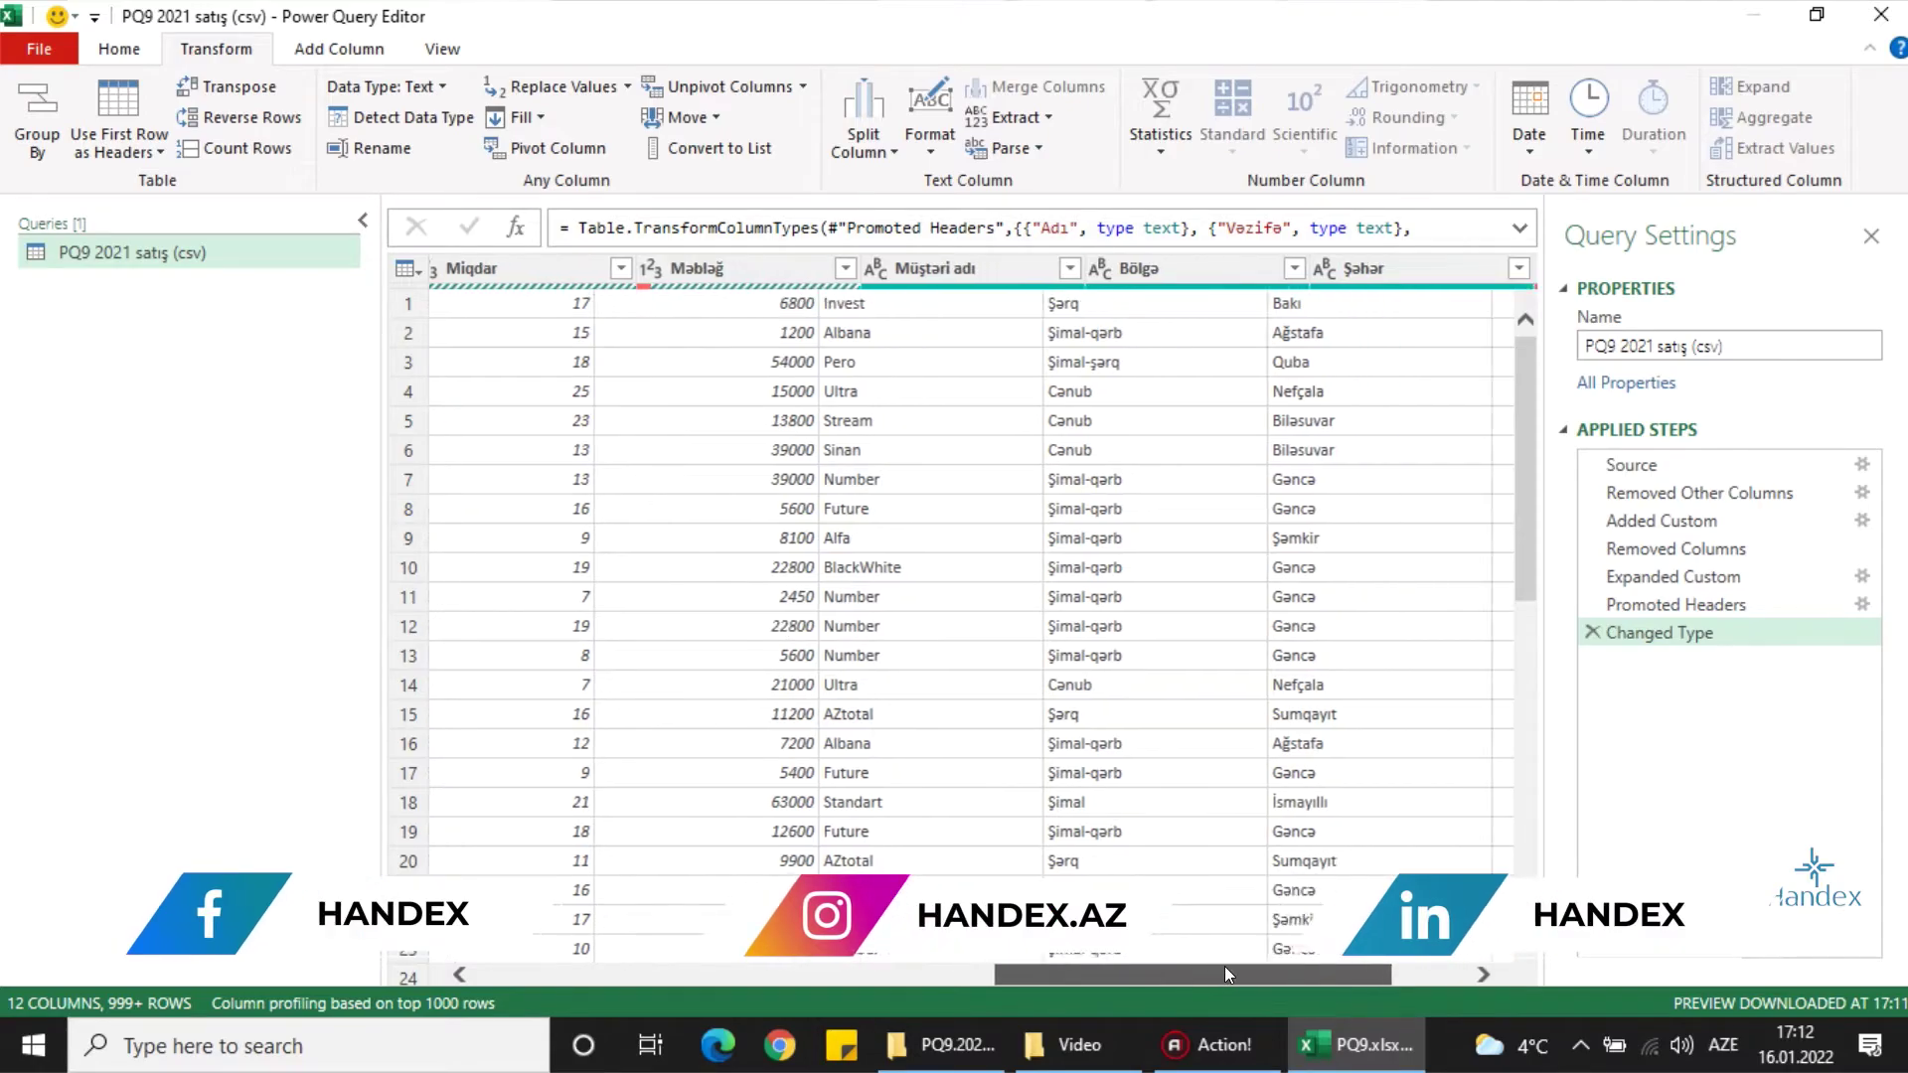
pyautogui.moveTo(1167, 978); pyautogui.dragTo(1276, 979)
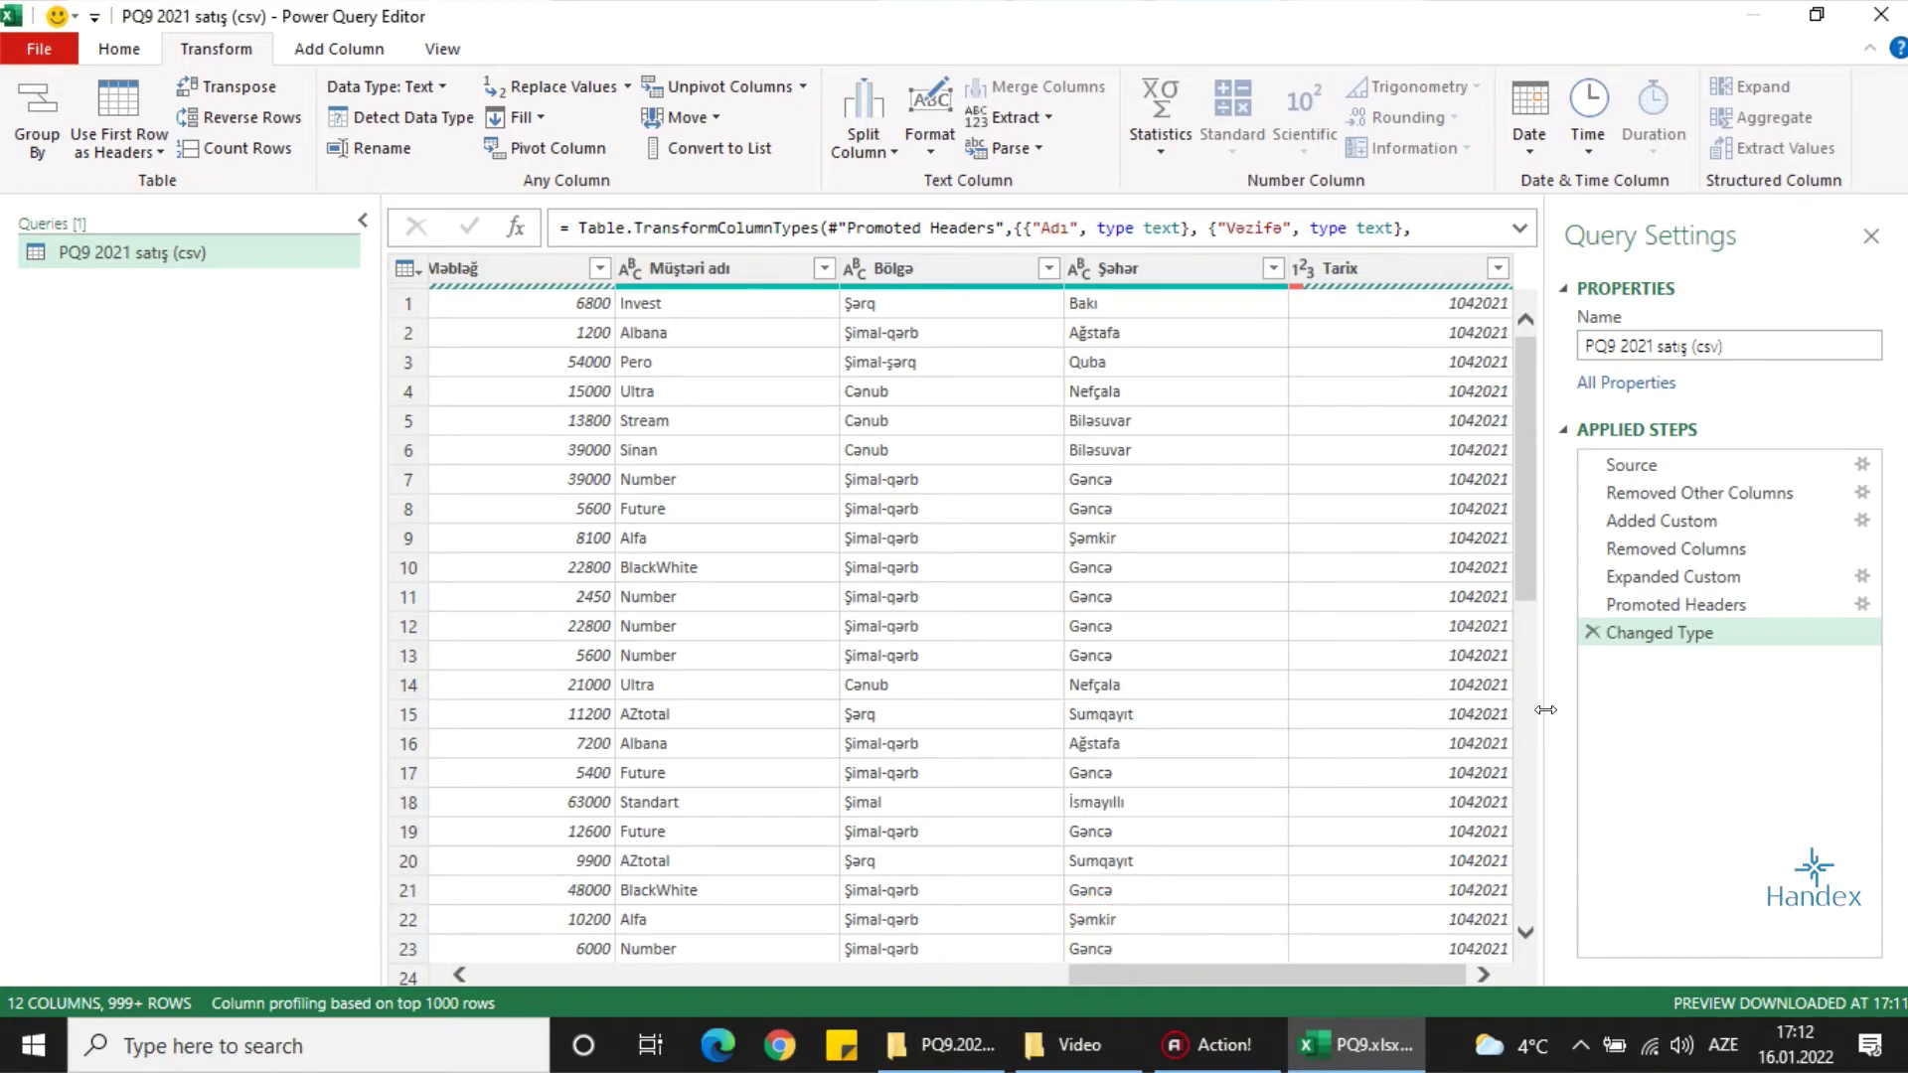
# Delete the automatic Changed Type step and set Tarix to Date
pyautogui.click(1593, 632)
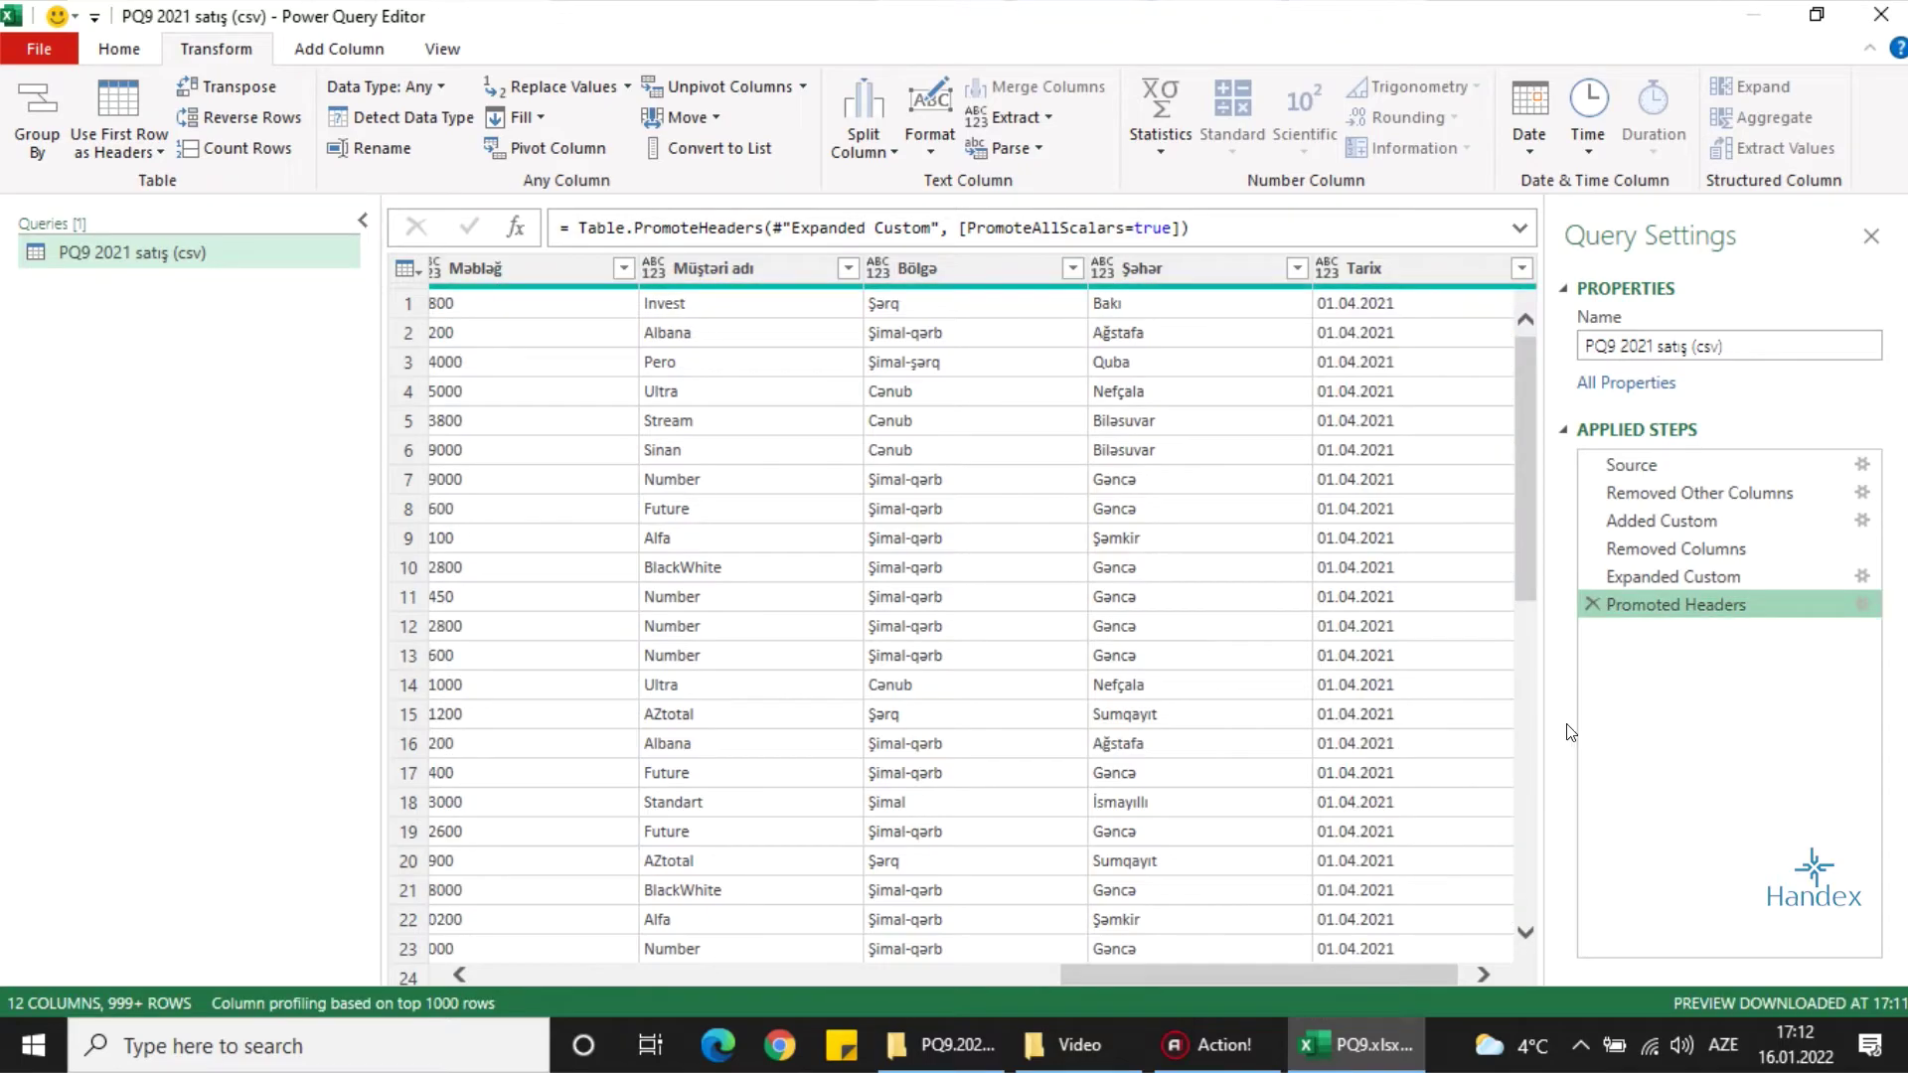
pyautogui.click(1339, 265)
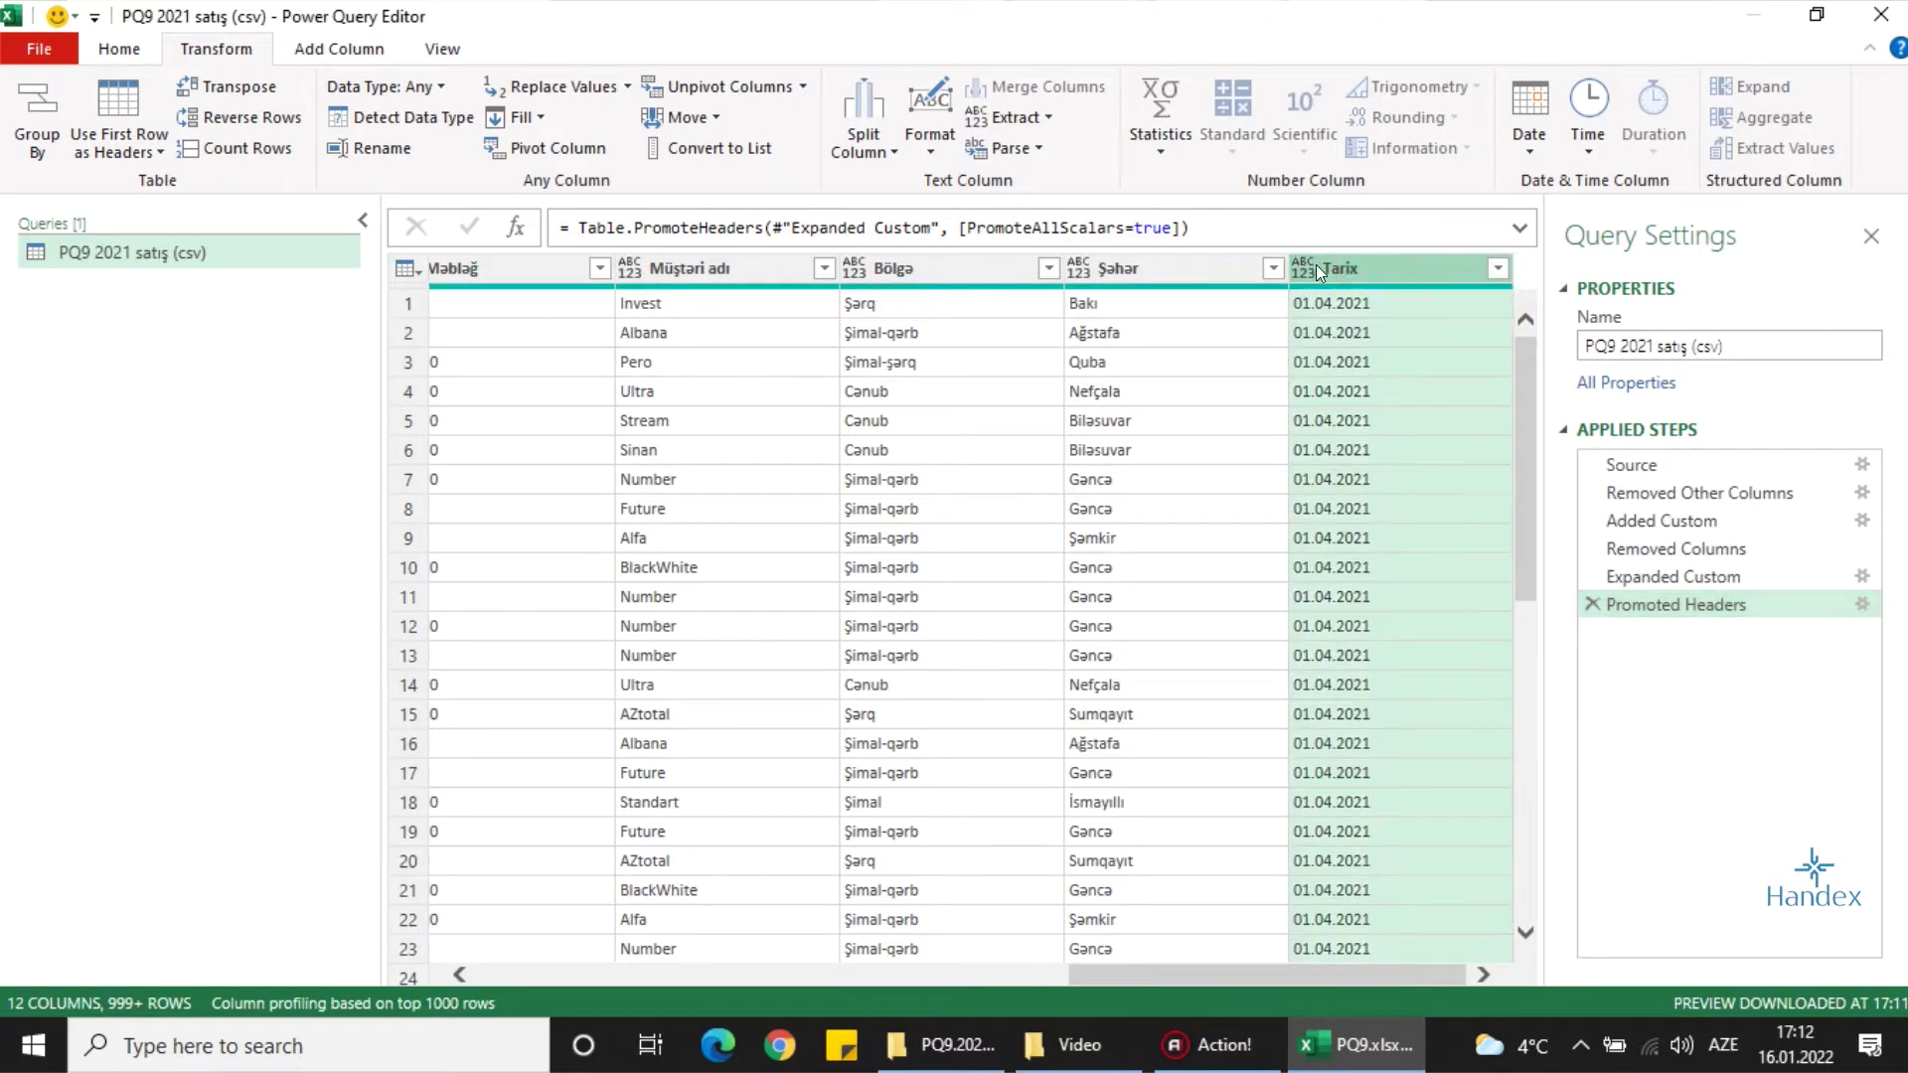
pyautogui.click(1308, 266)
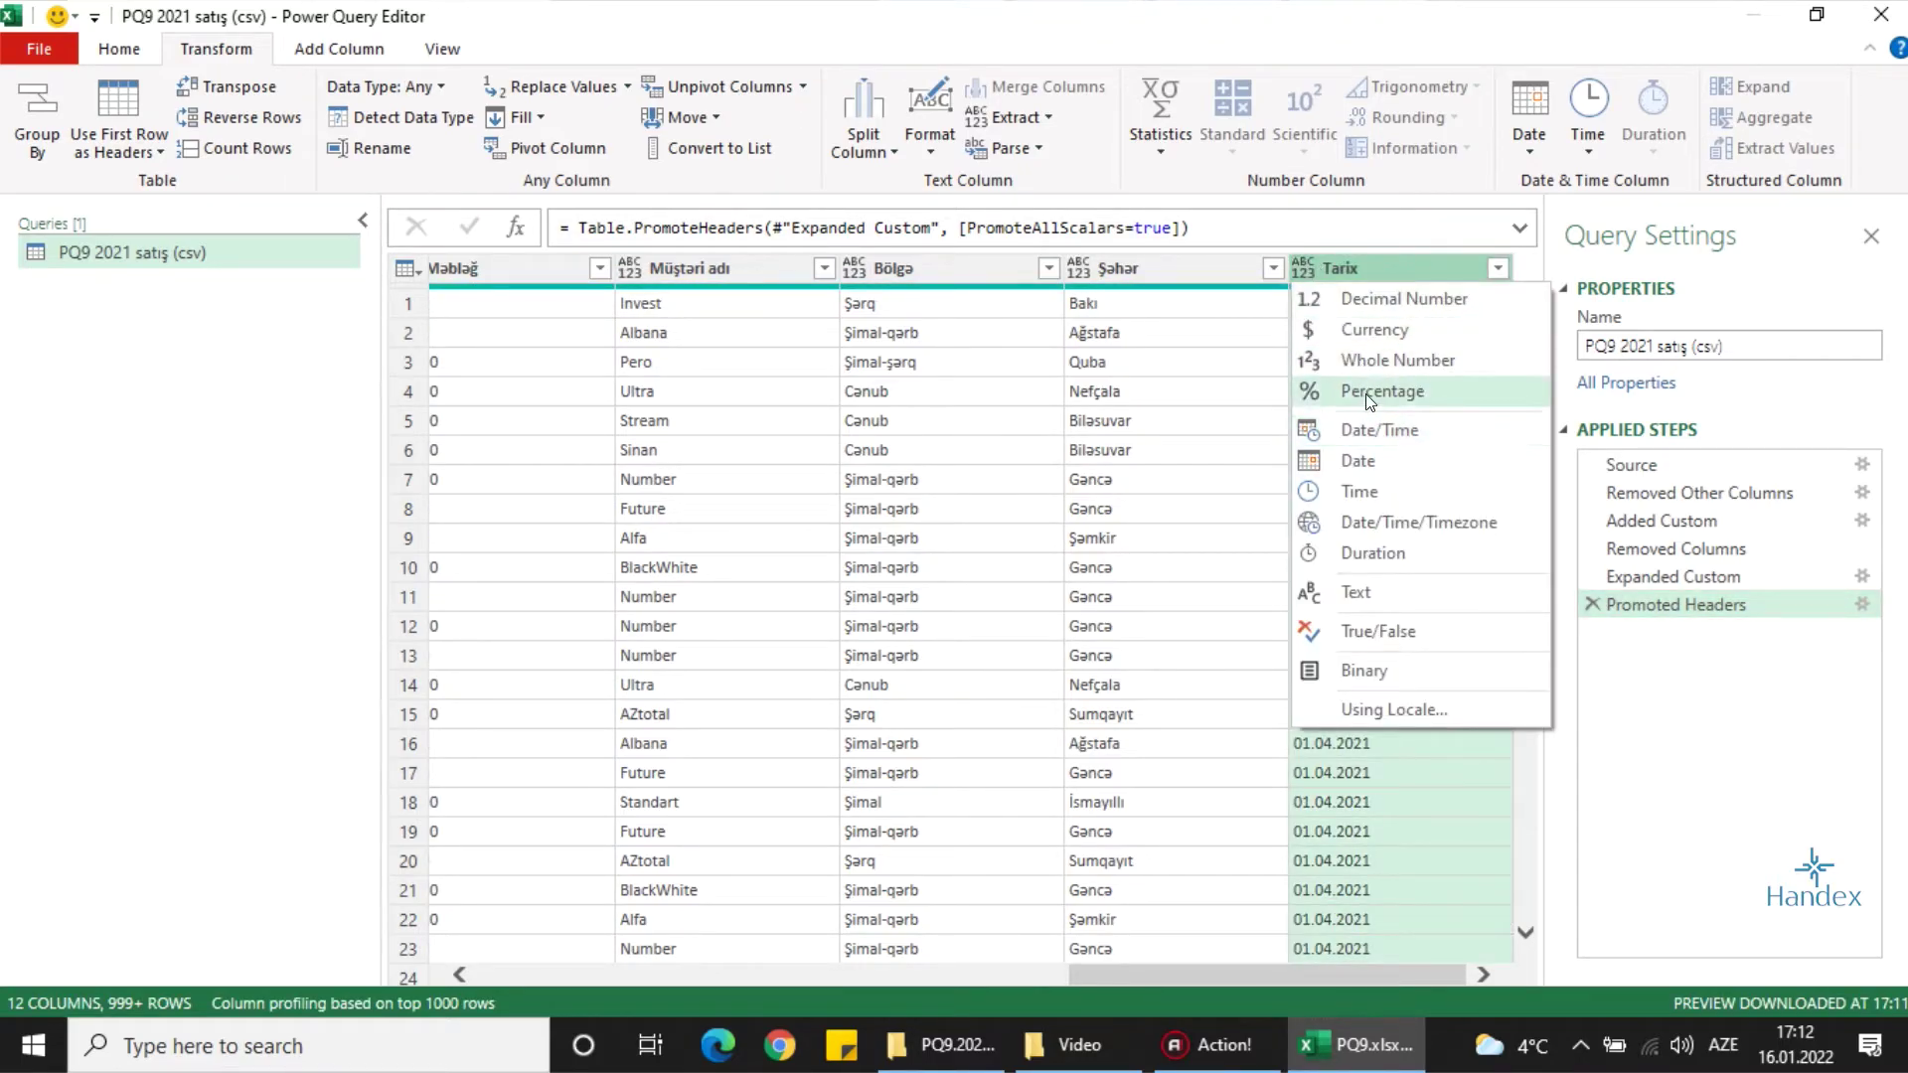
pyautogui.click(1380, 457)
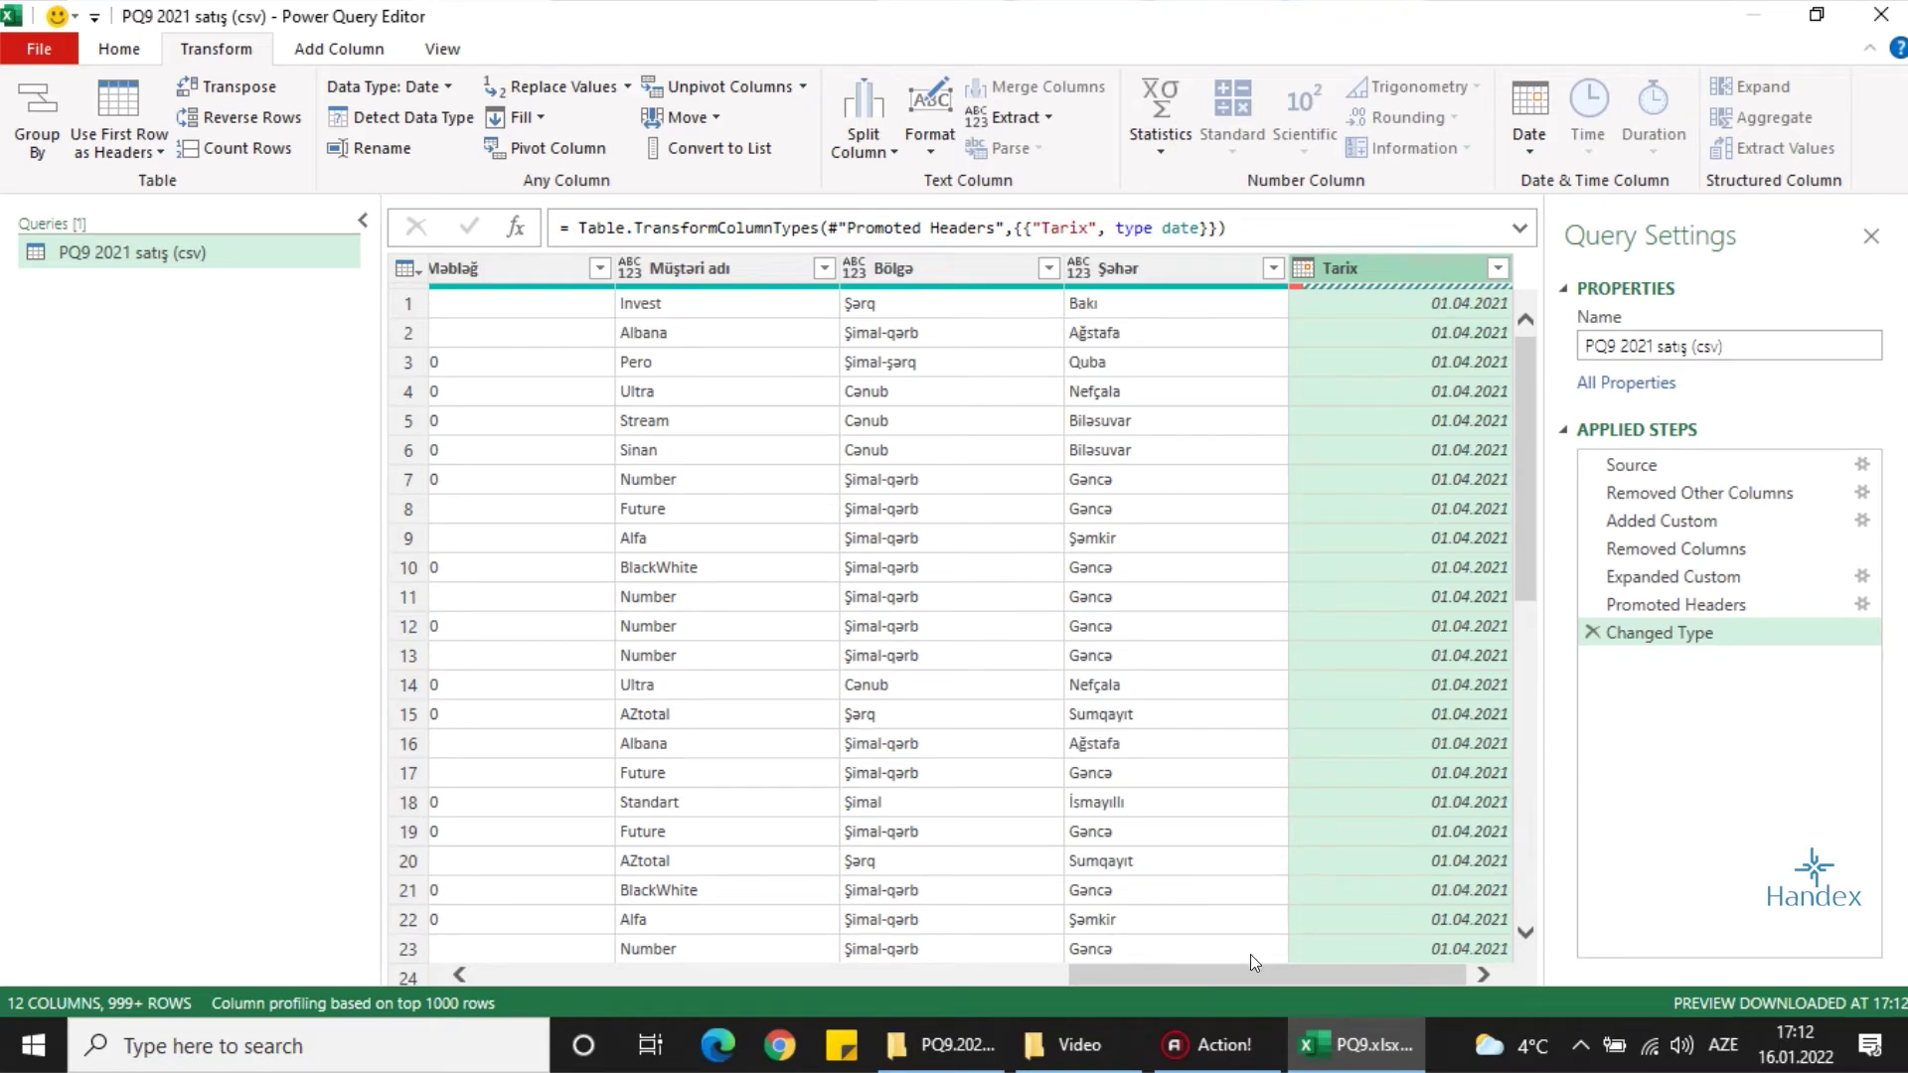
# Set Məbləğ and Qiyməti to Currency and Miqdar to Whole Number
pyautogui.moveTo(1250, 961); pyautogui.dragTo(1106, 969)
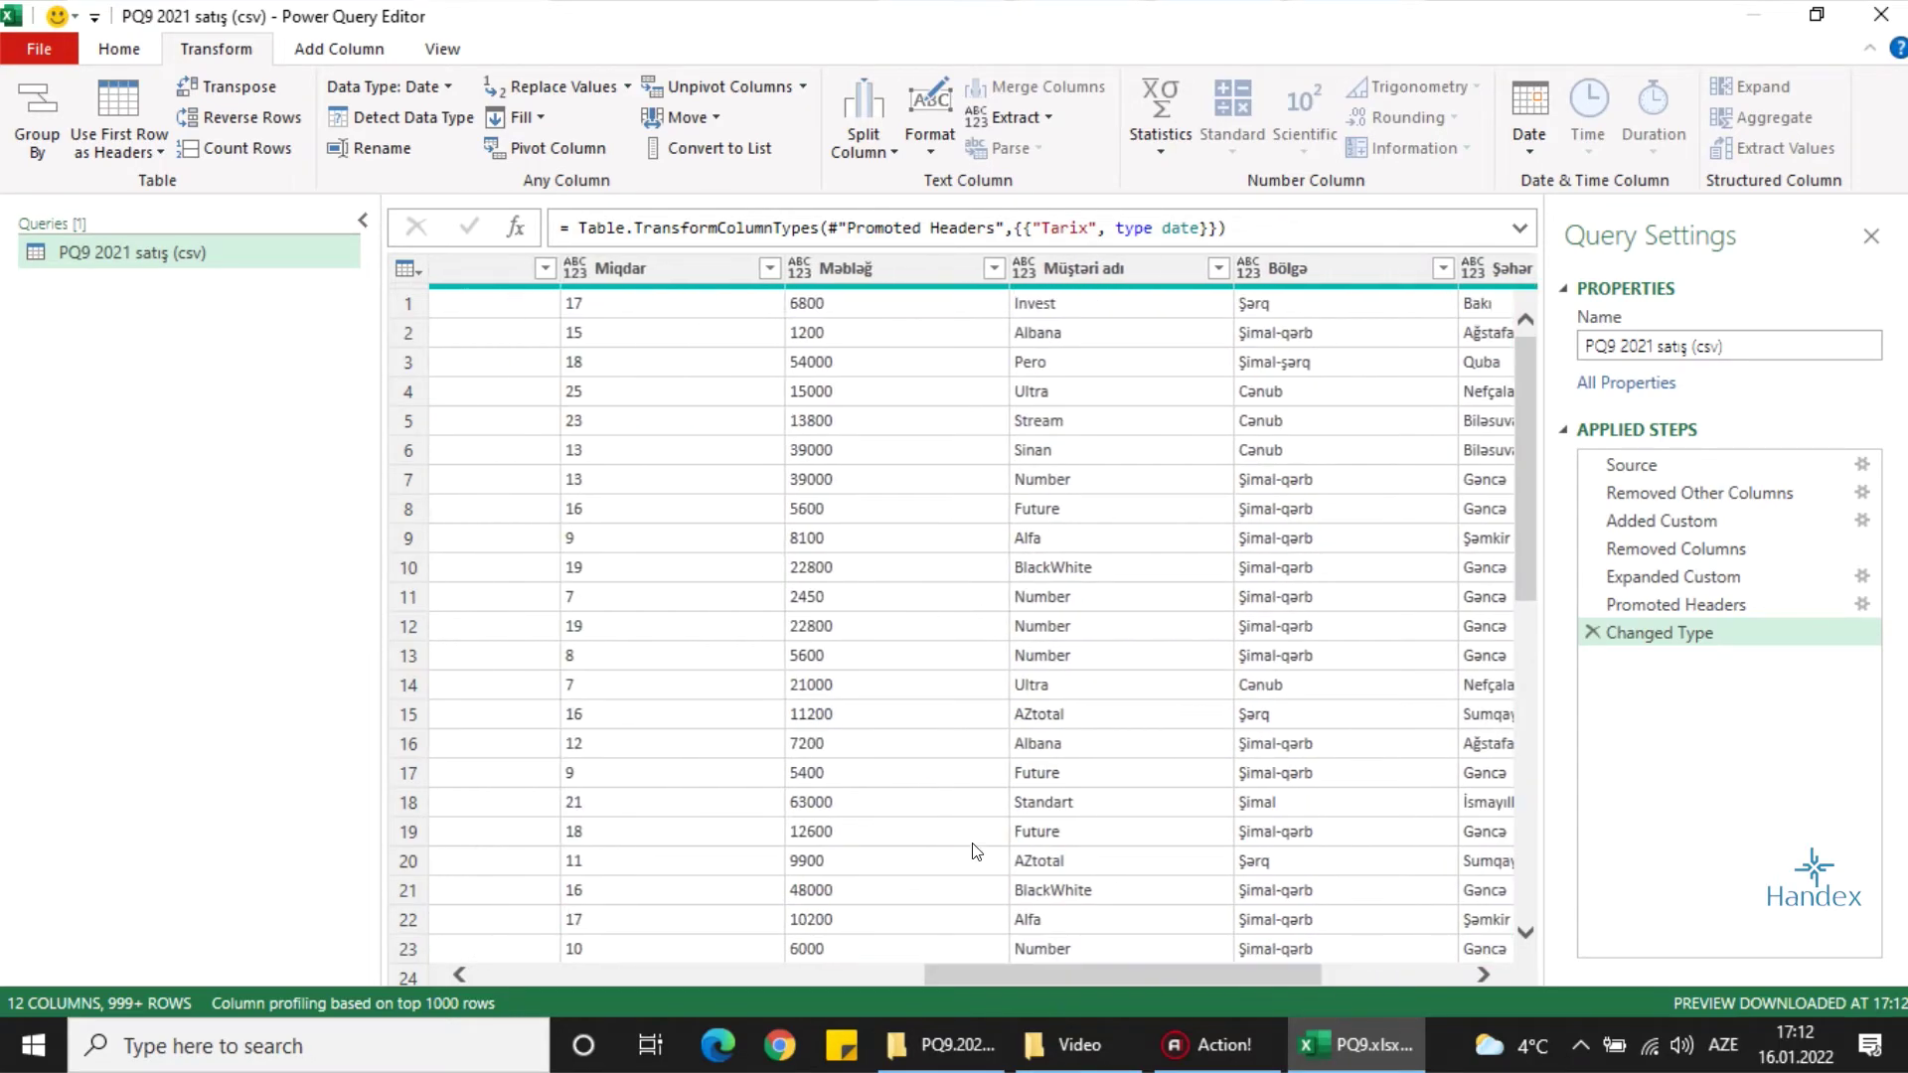
pyautogui.click(800, 268)
pyautogui.click(845, 328)
pyautogui.click(581, 270)
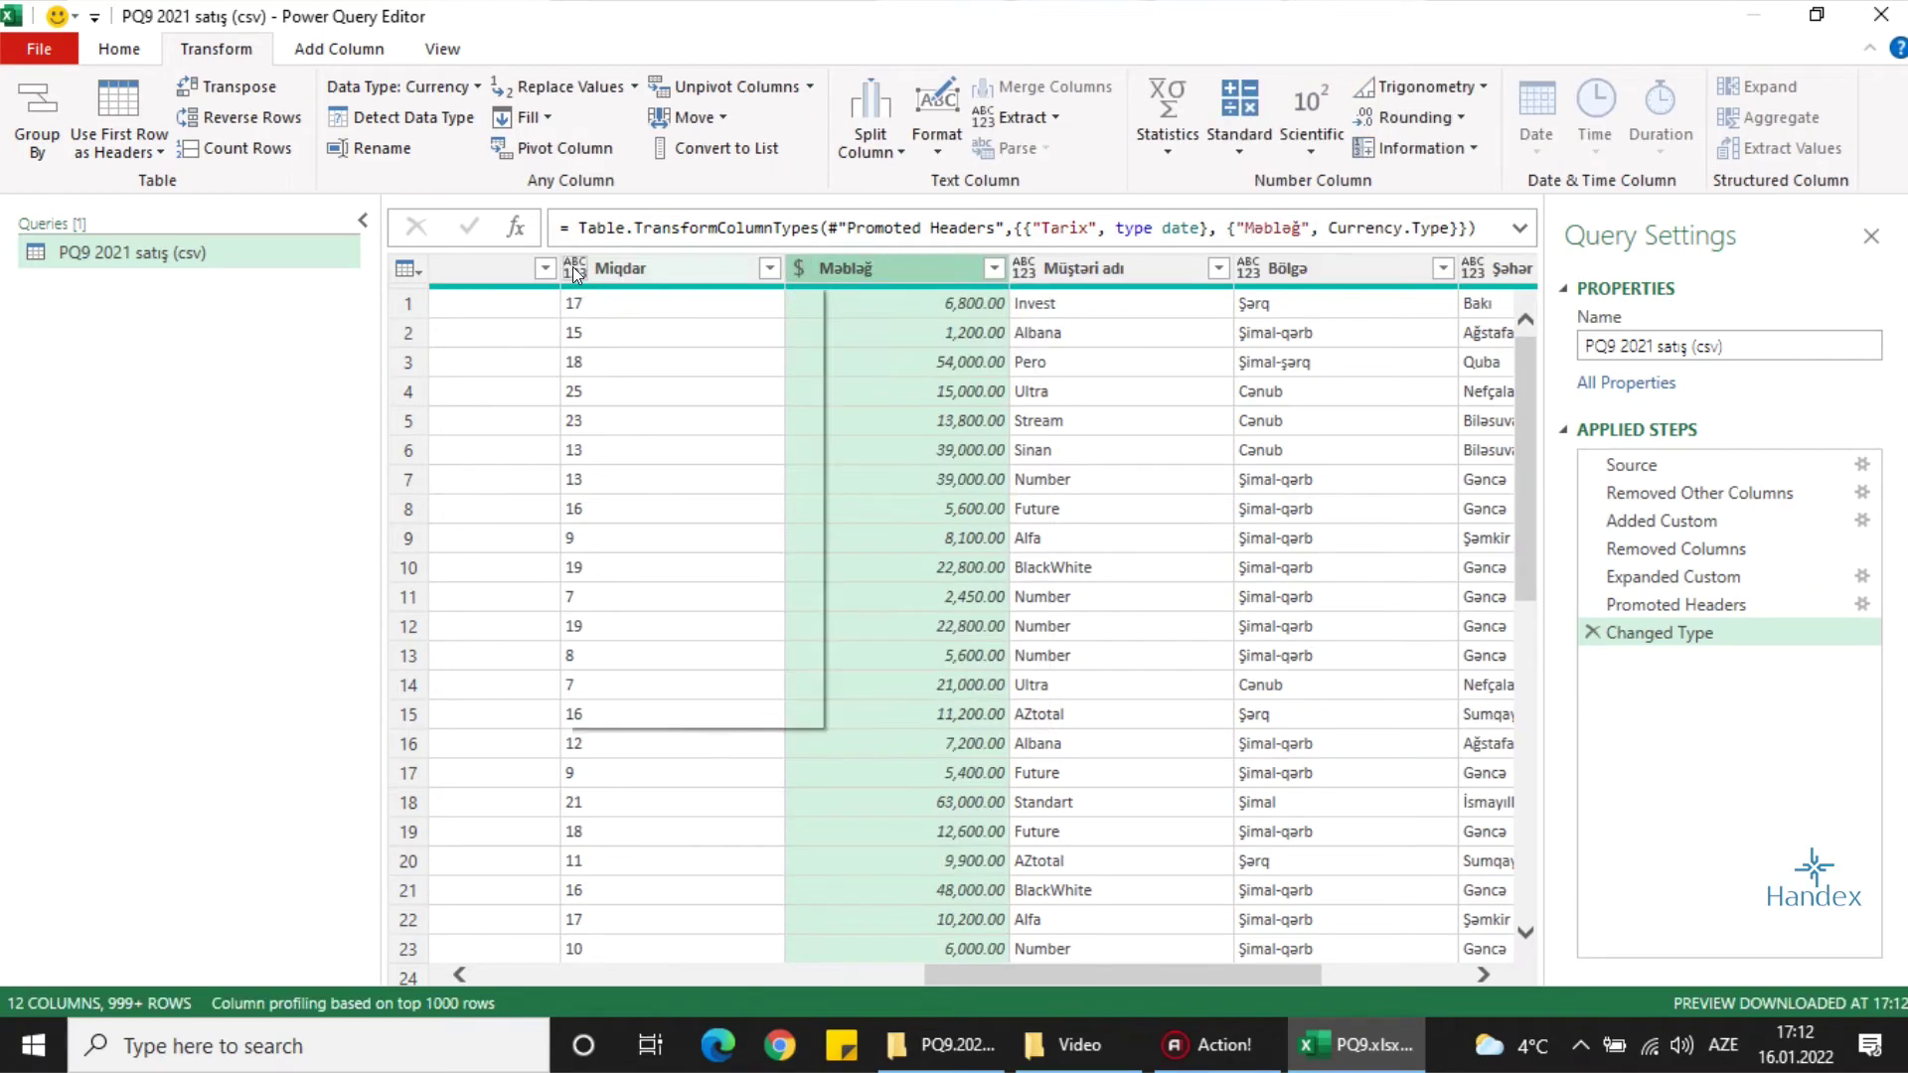
pyautogui.click(678, 364)
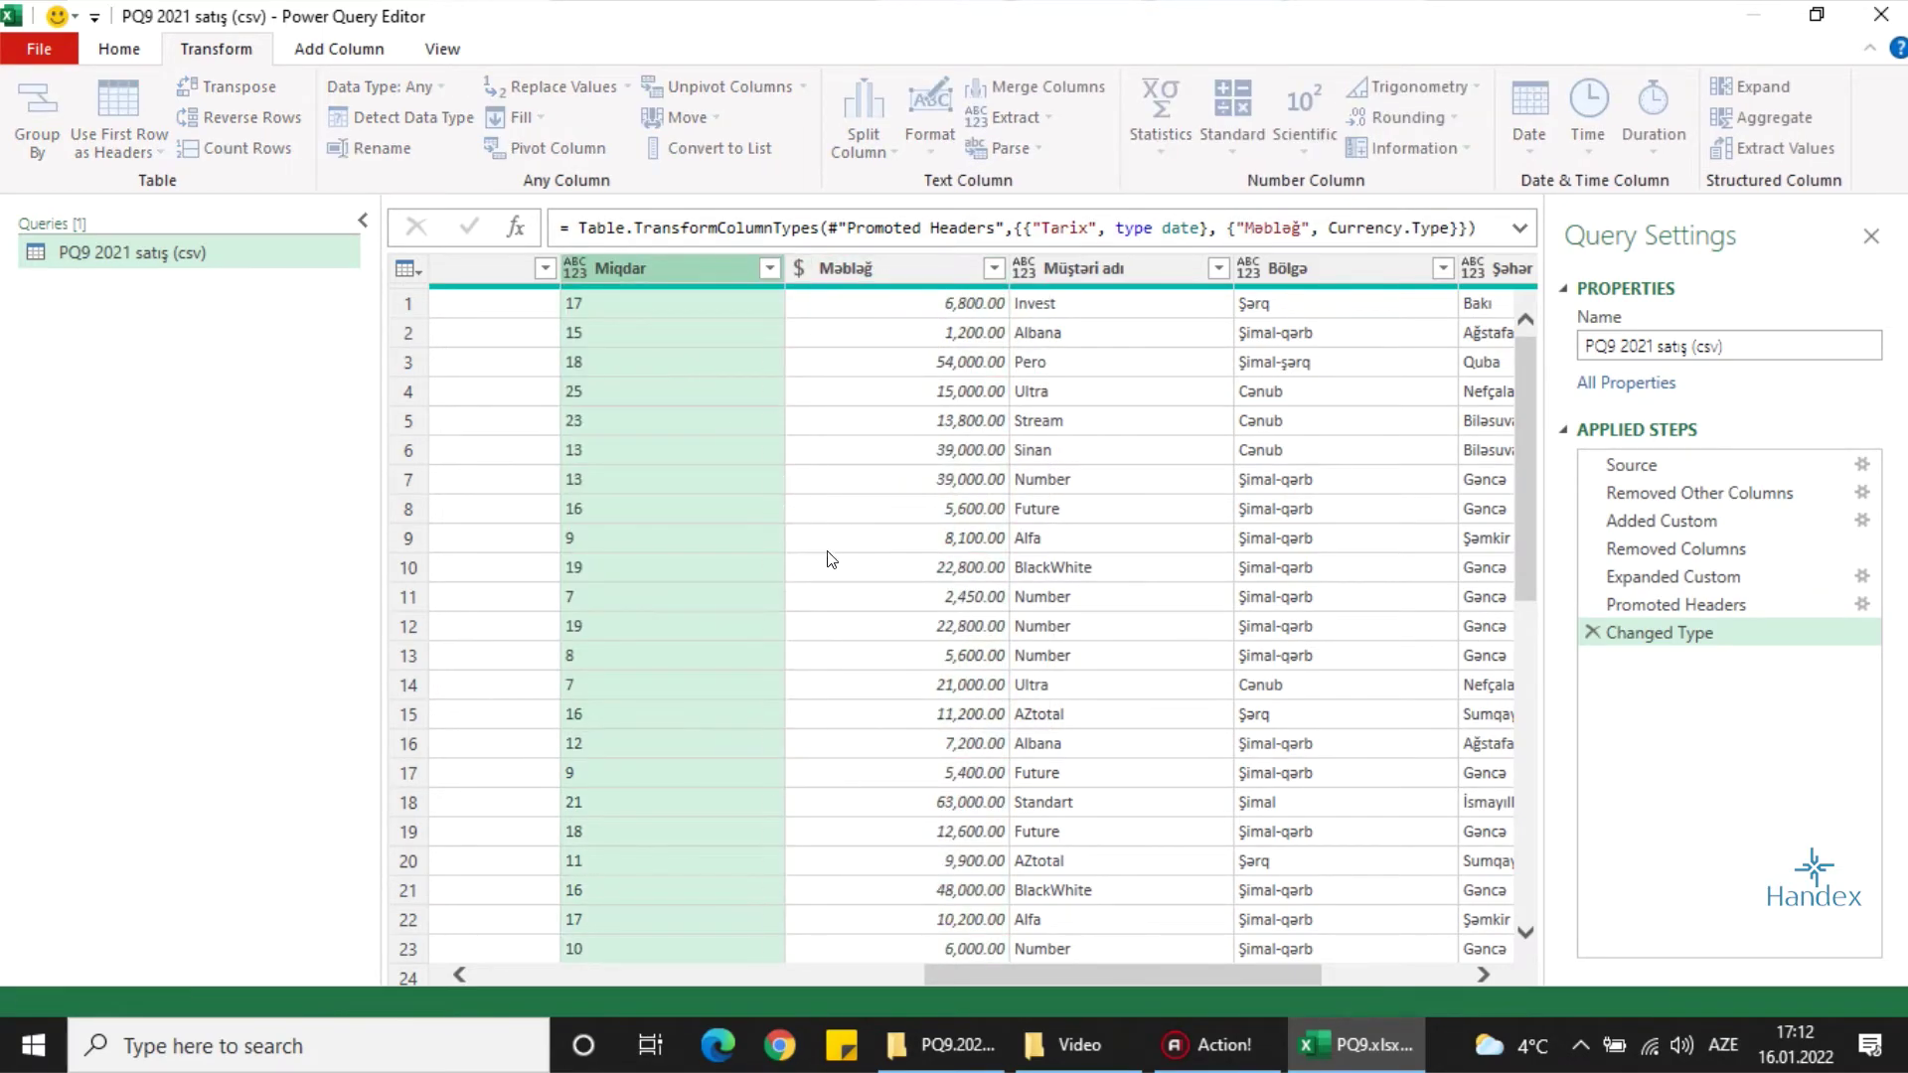
pyautogui.moveTo(1061, 977); pyautogui.dragTo(884, 971)
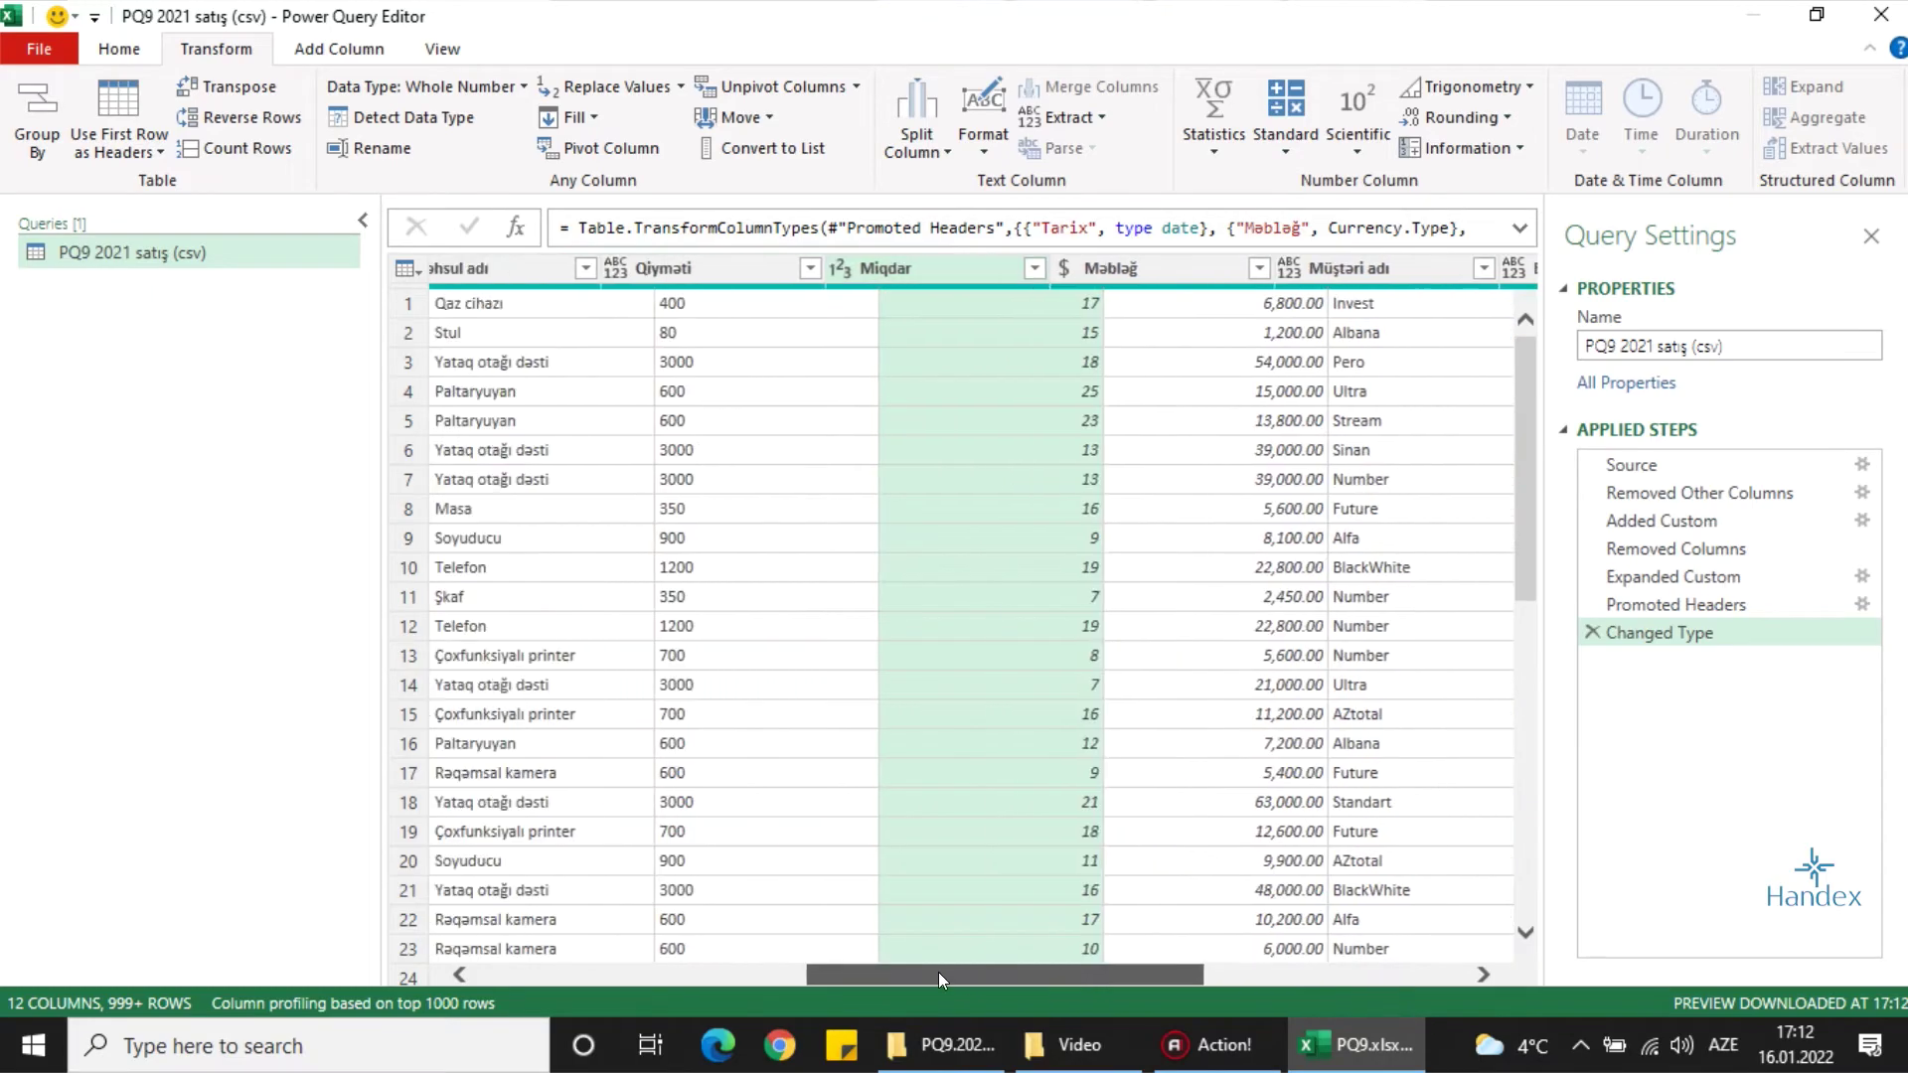
pyautogui.click(828, 268)
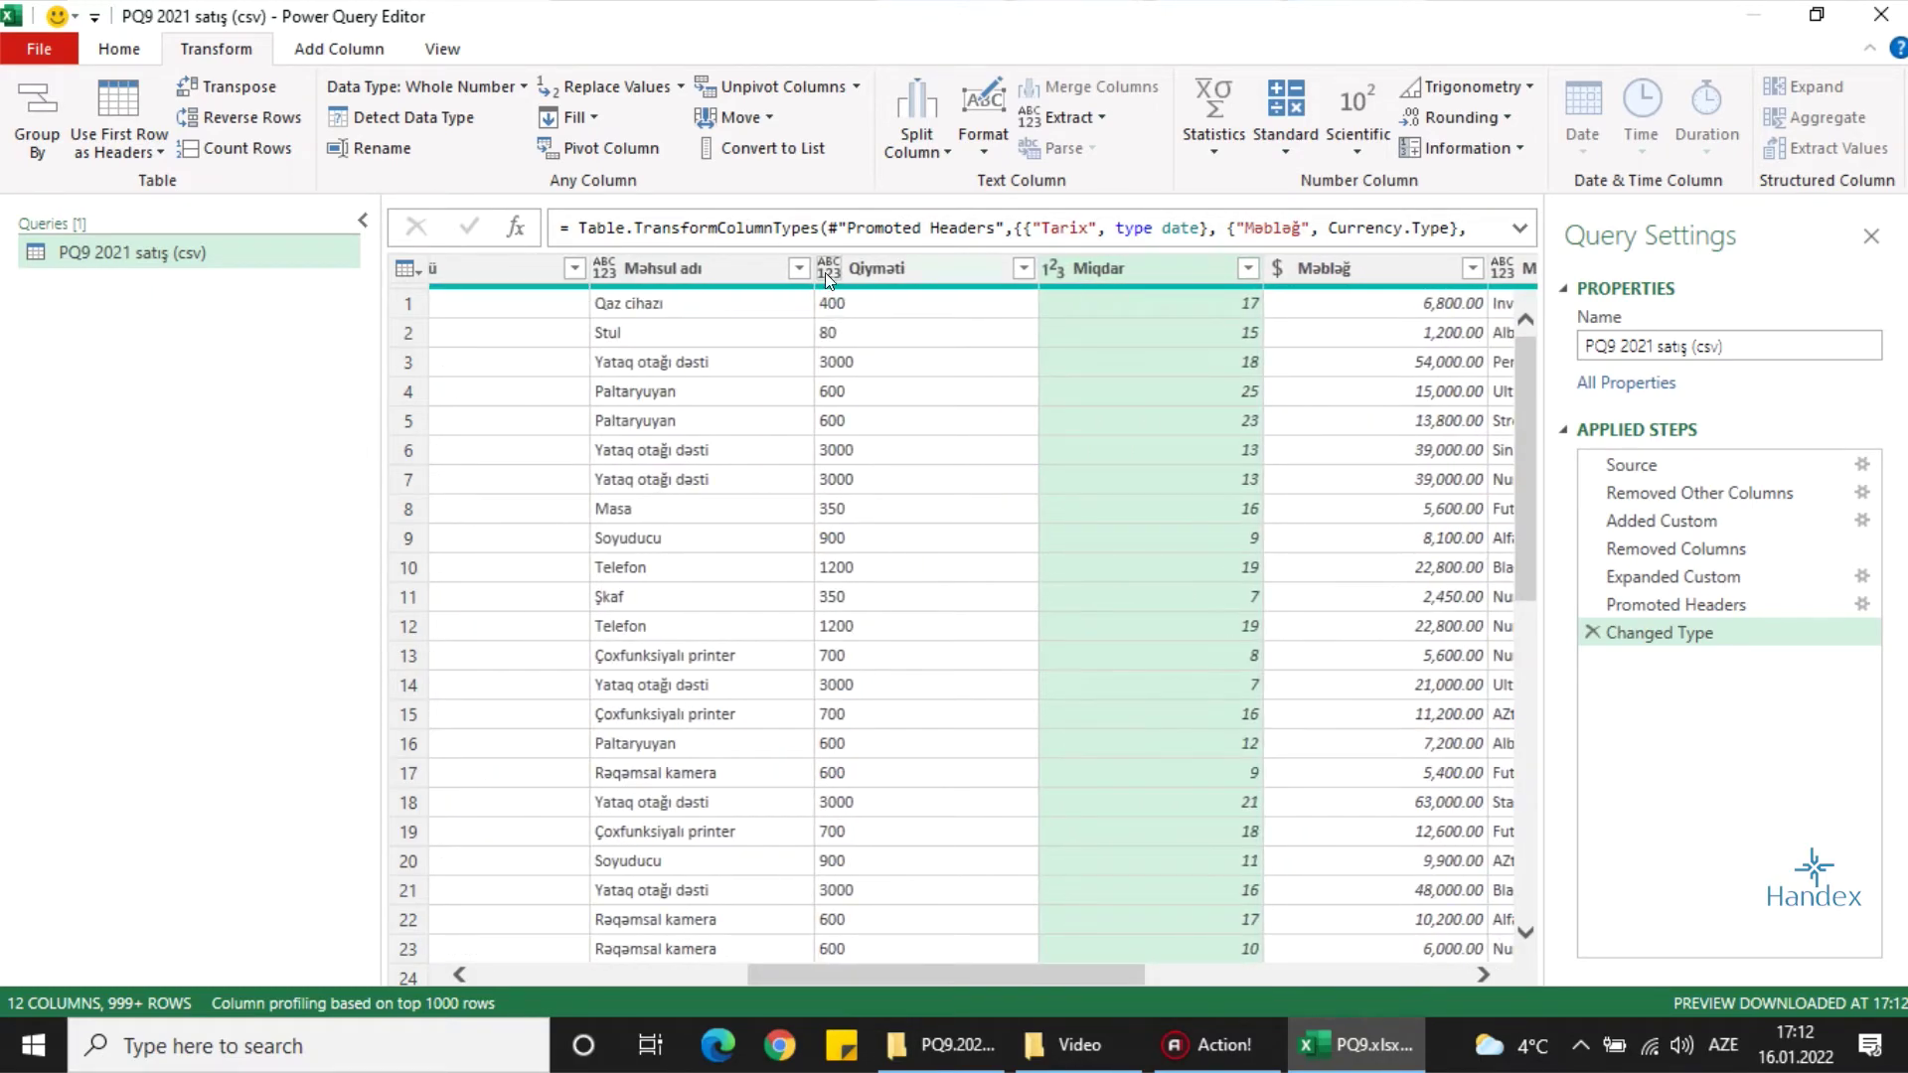
pyautogui.click(885, 324)
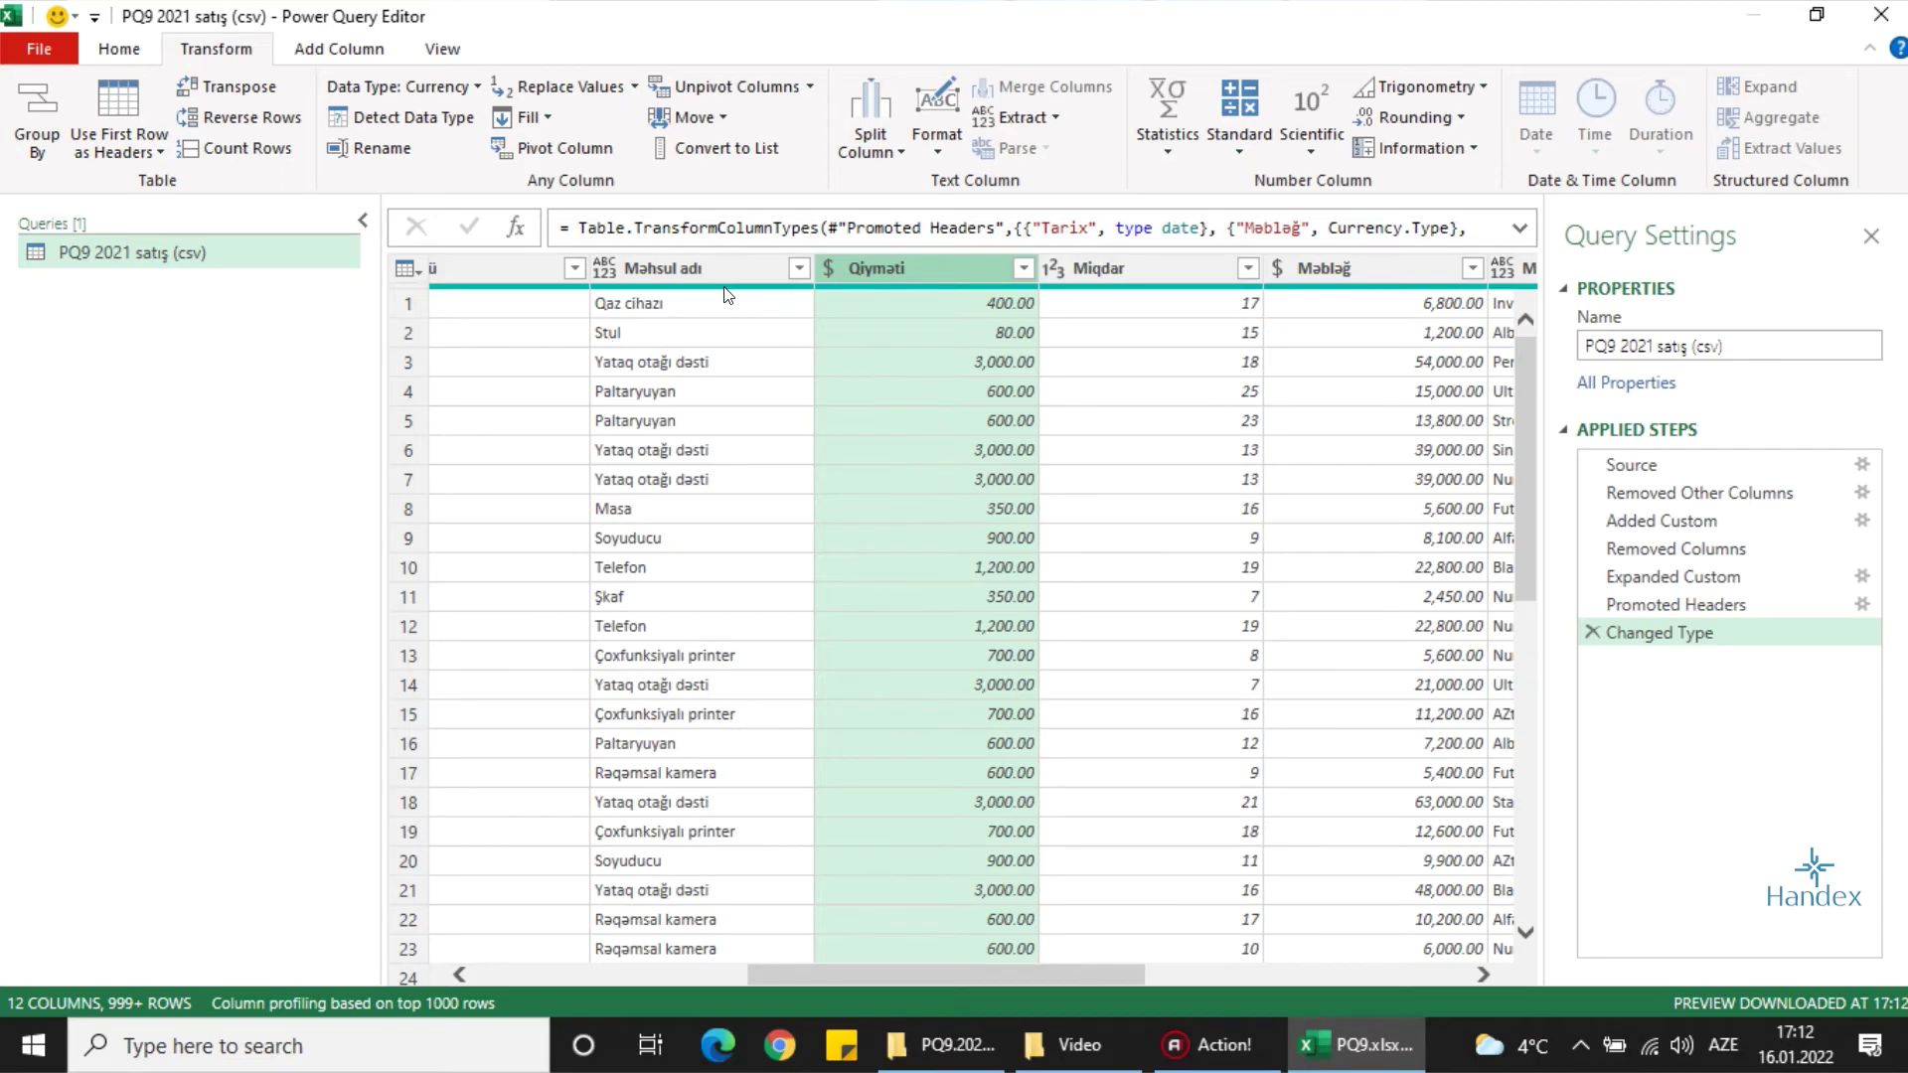
# Filter the Məhsul adı column to exclude the repeated 'Məhsul adı' header rows
pyautogui.click(798, 270)
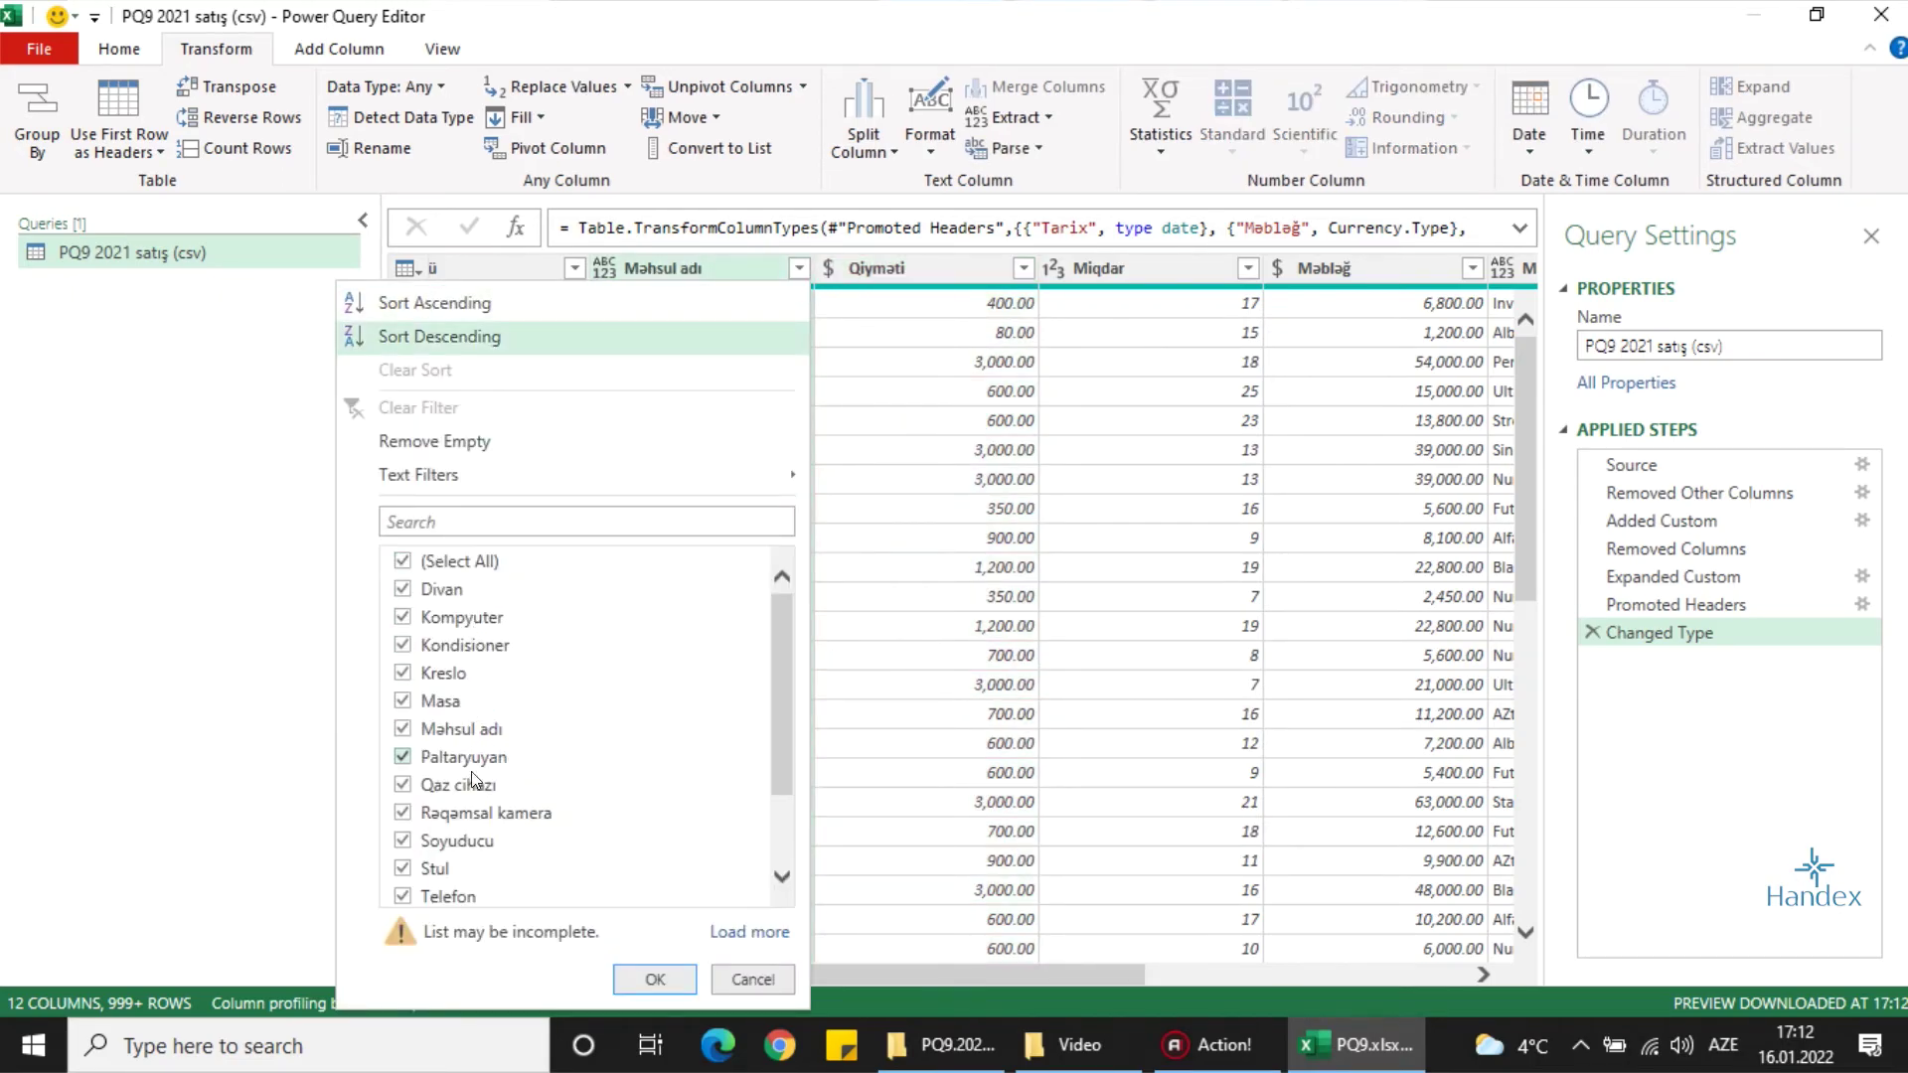
pyautogui.click(473, 731)
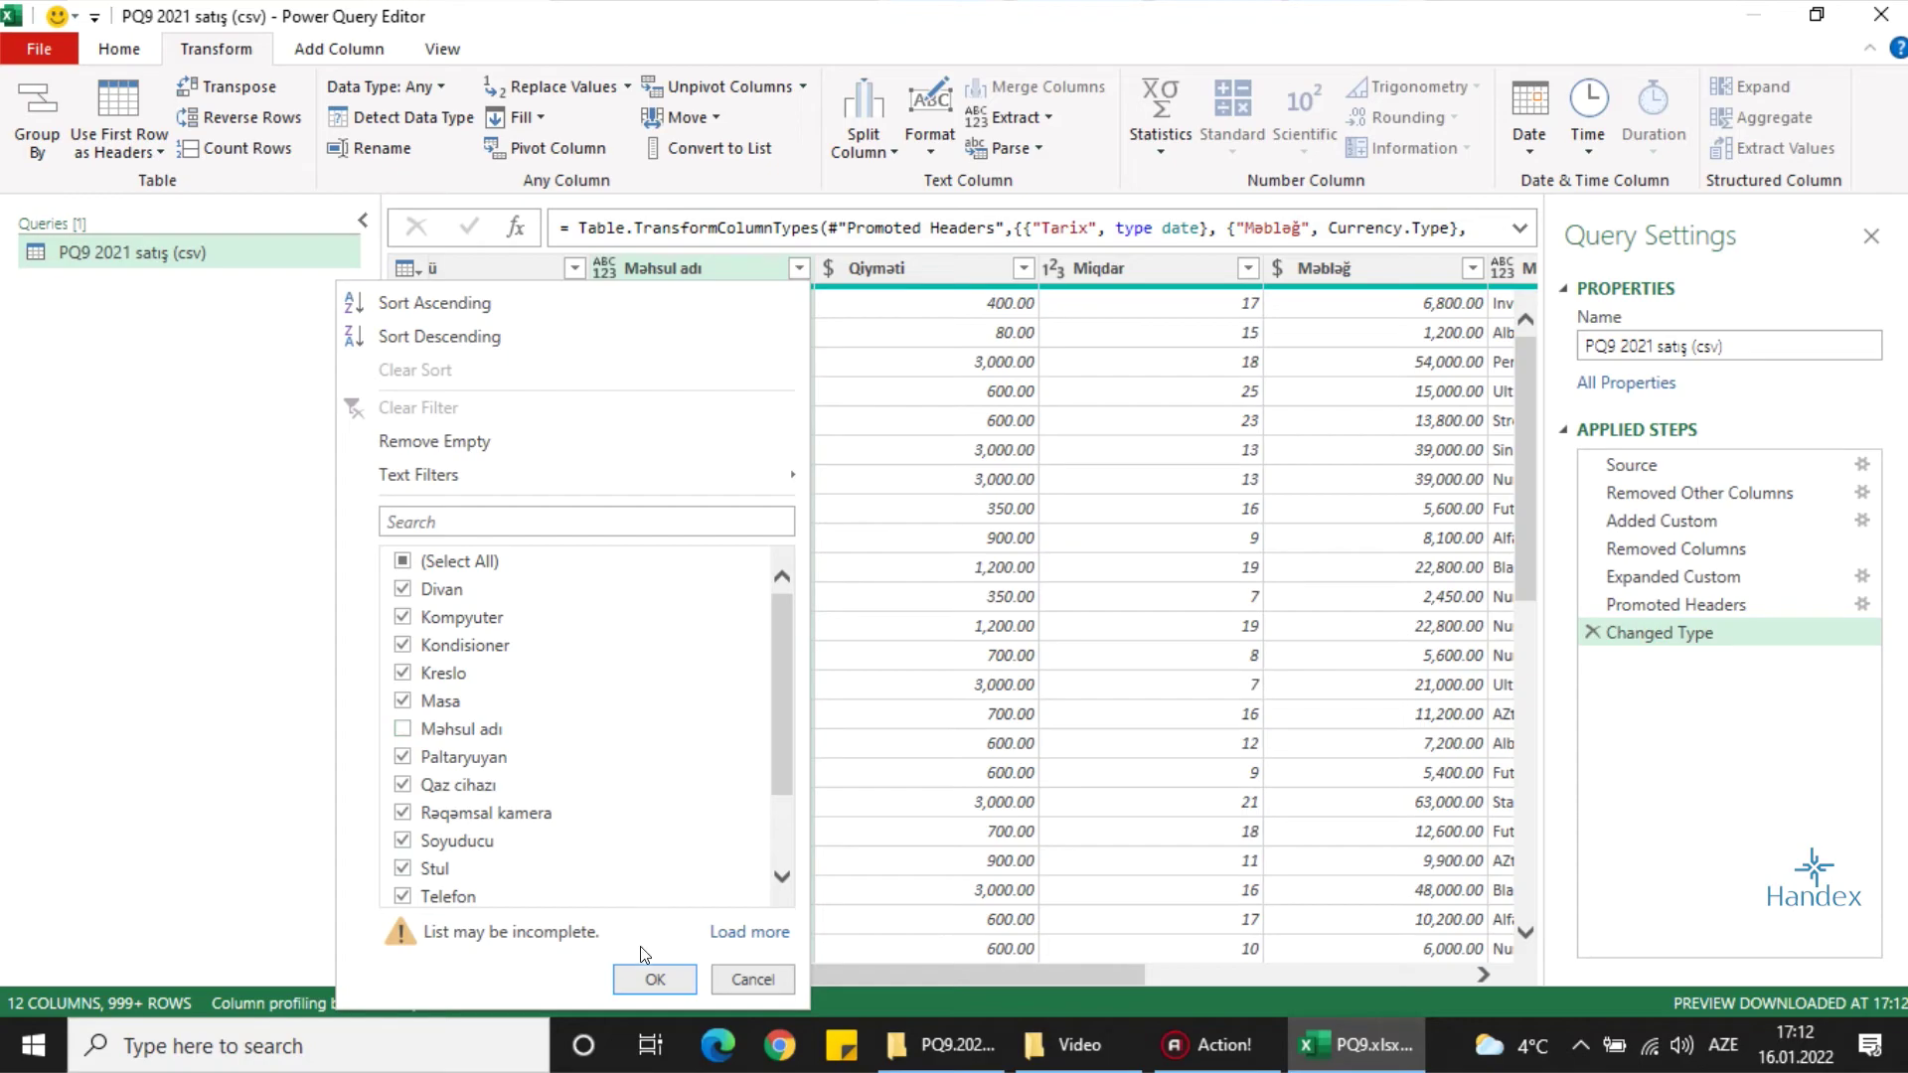
pyautogui.click(651, 977)
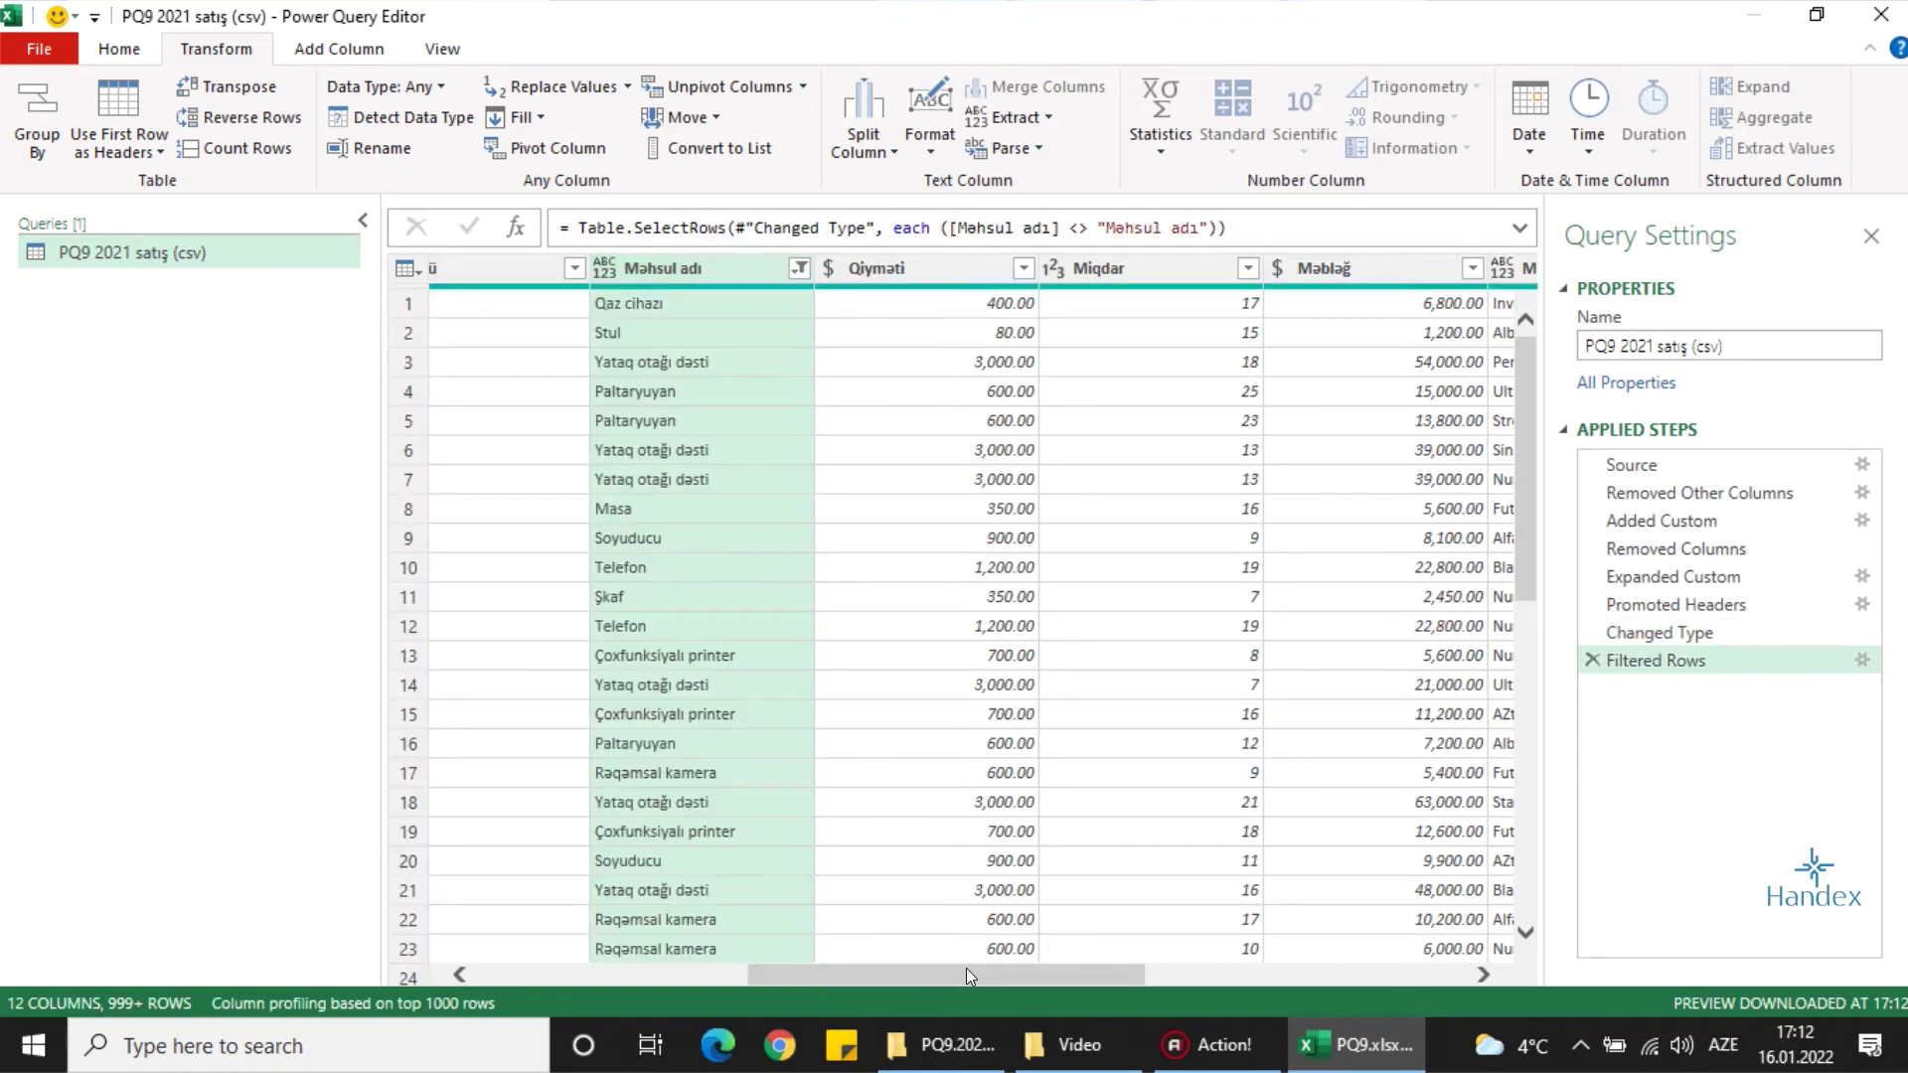
pyautogui.moveTo(966, 967); pyautogui.dragTo(1286, 954)
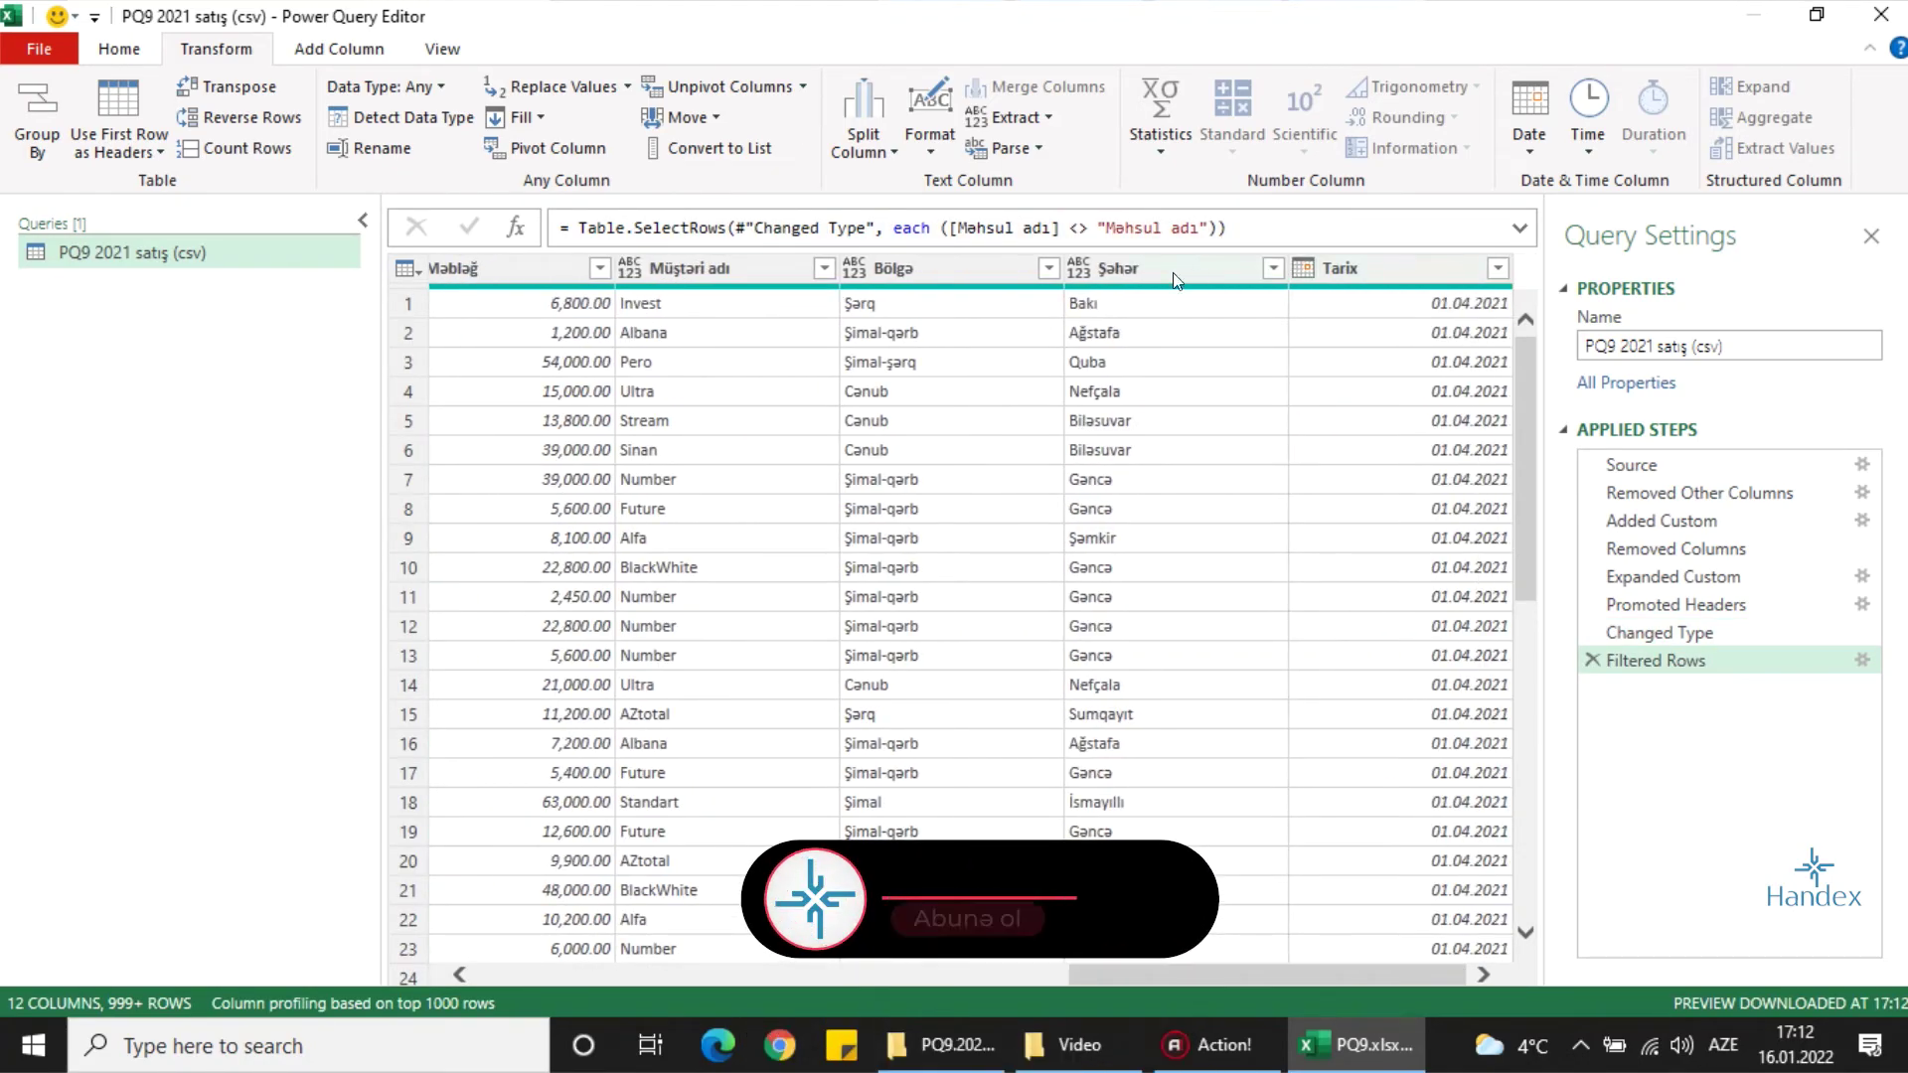
pyautogui.moveTo(1267, 982); pyautogui.dragTo(675, 978)
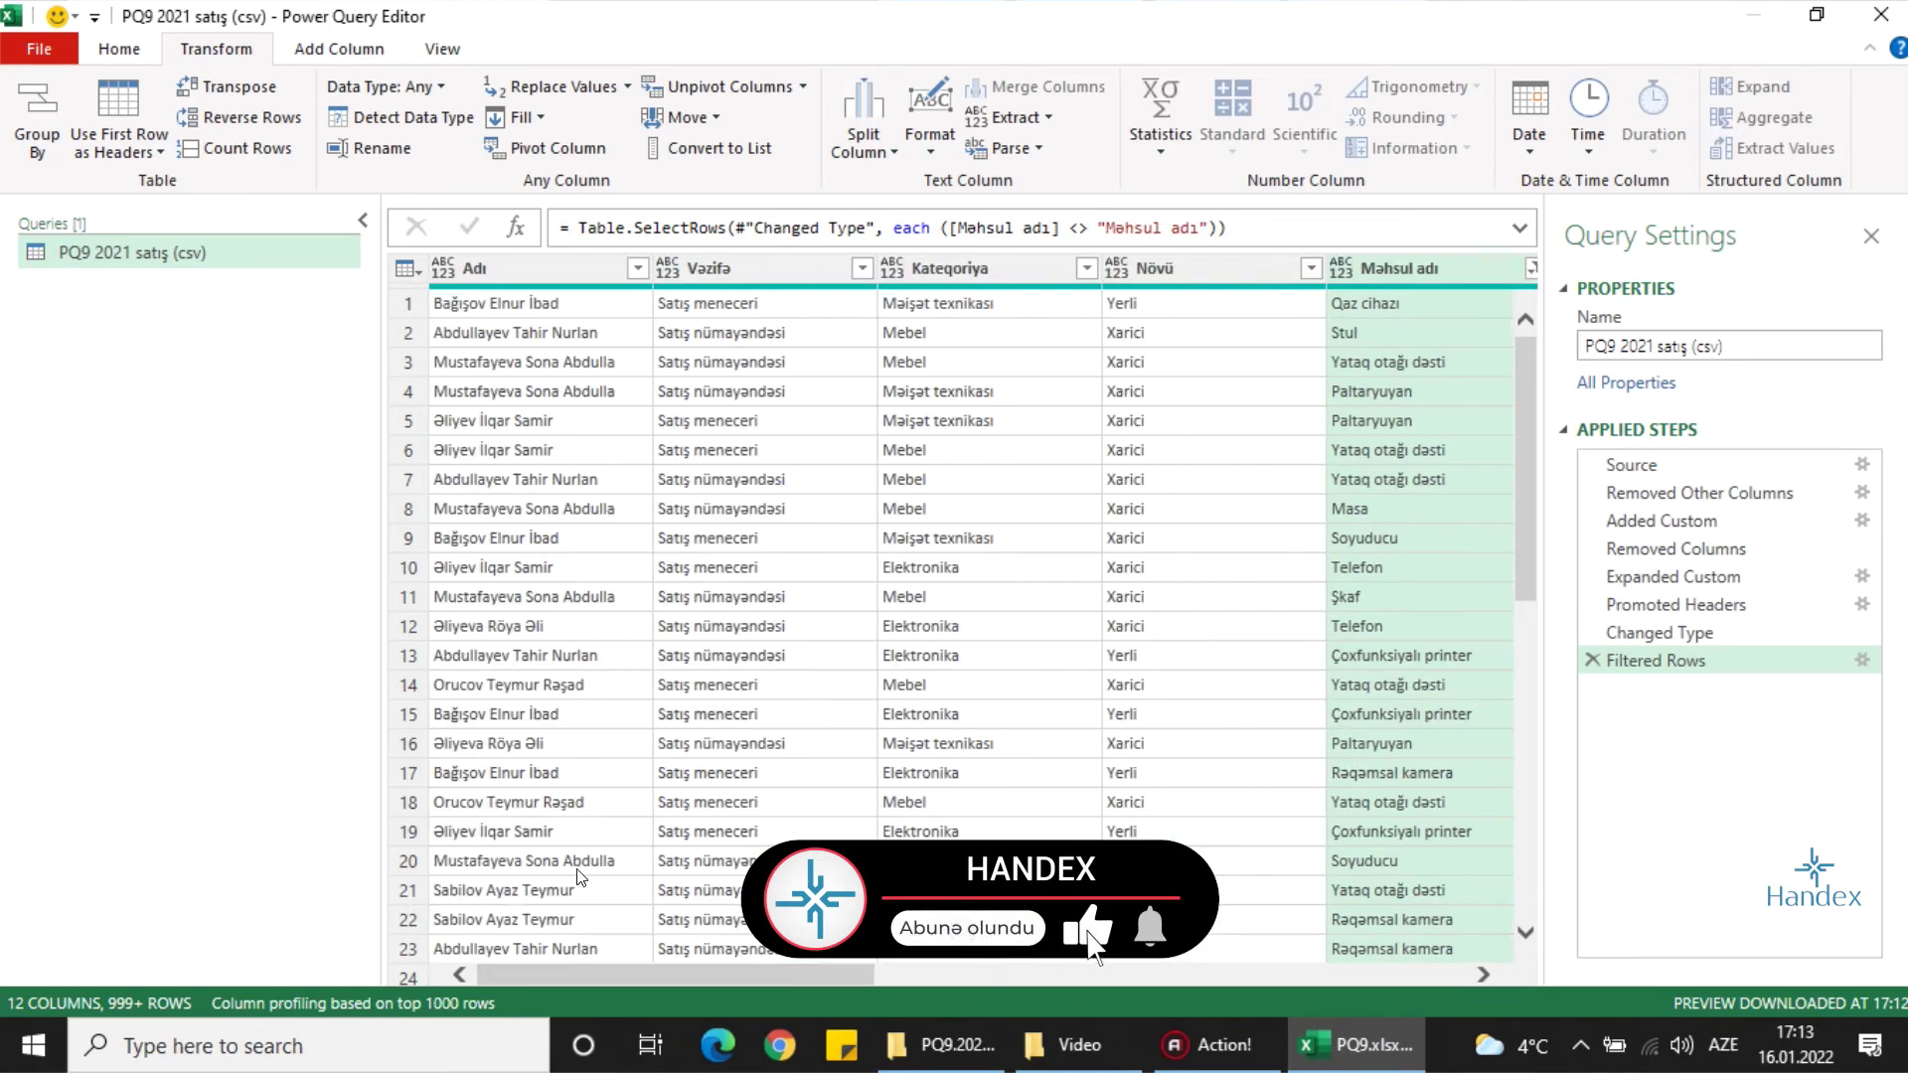
# Close the editor and load the 8,011-row query as a table on a new worksheet
pyautogui.click(31, 49)
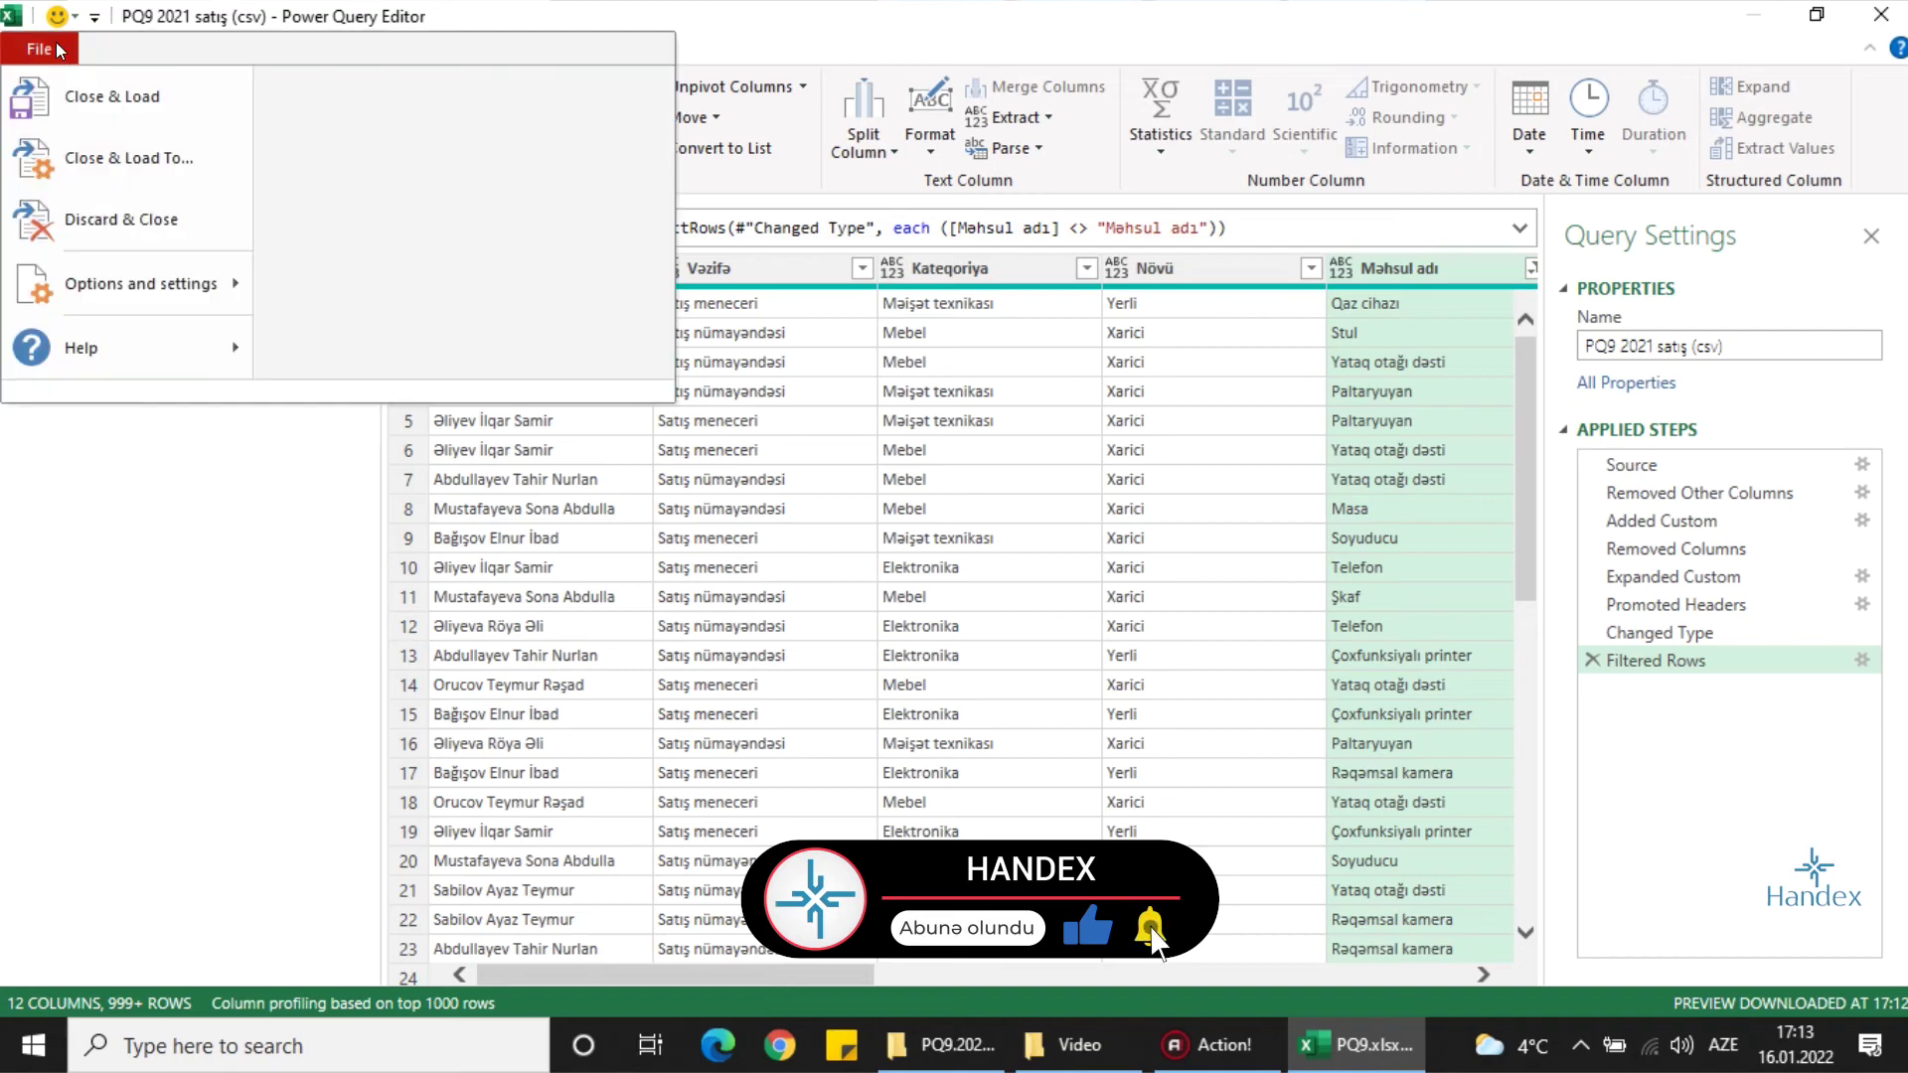
pyautogui.click(139, 156)
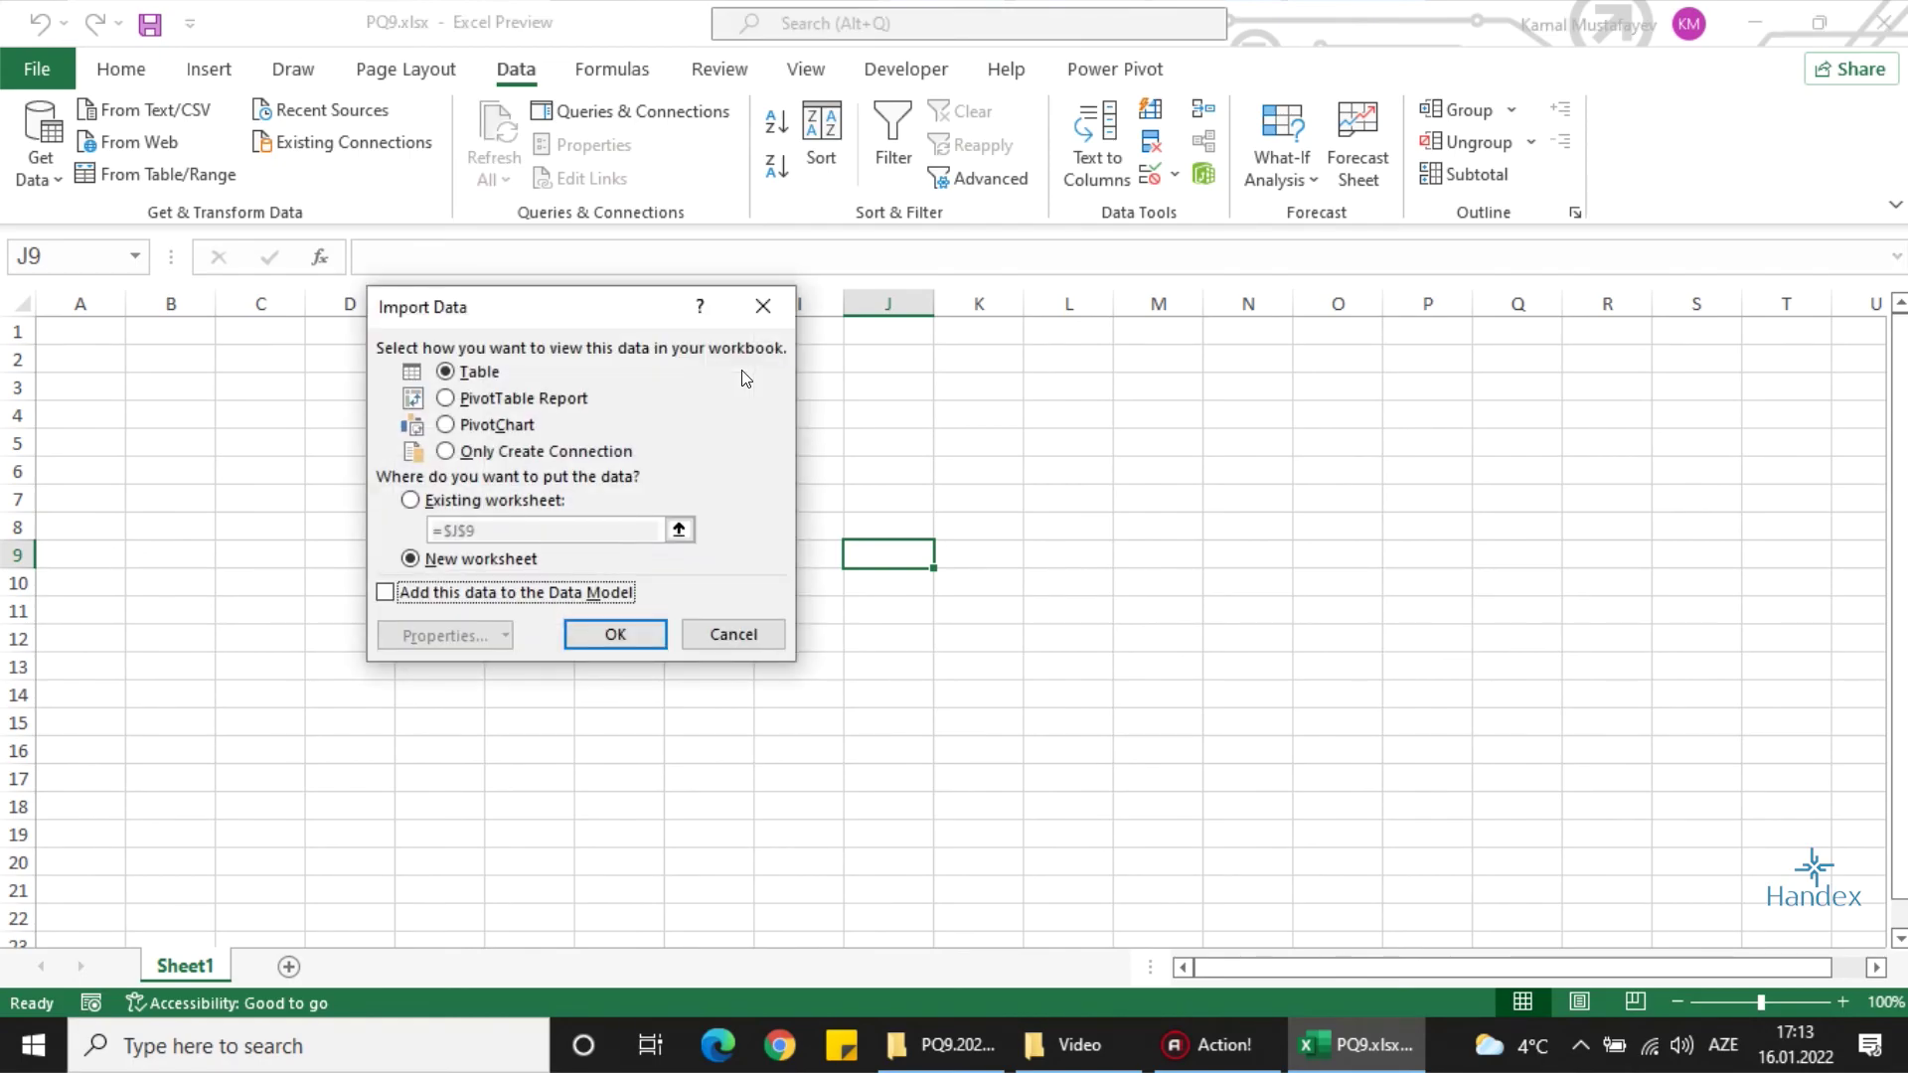
pyautogui.click(624, 641)
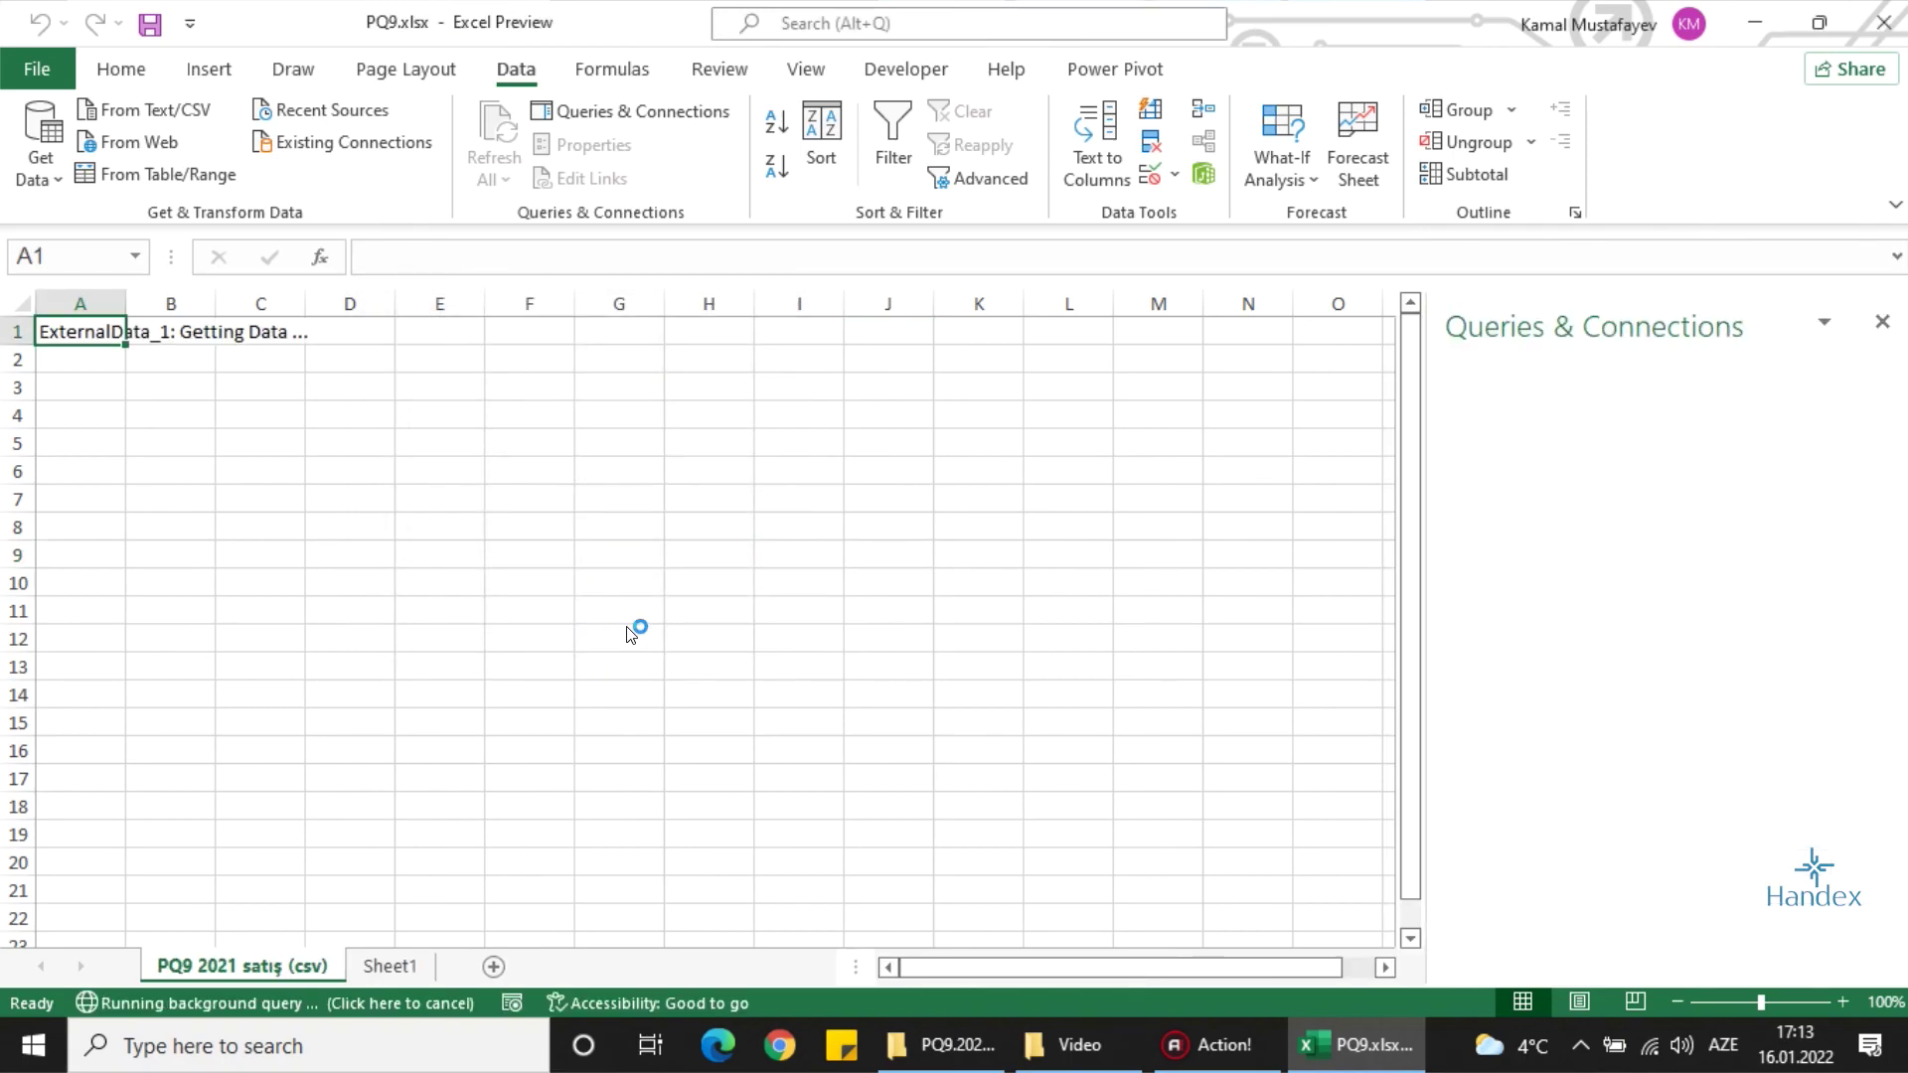